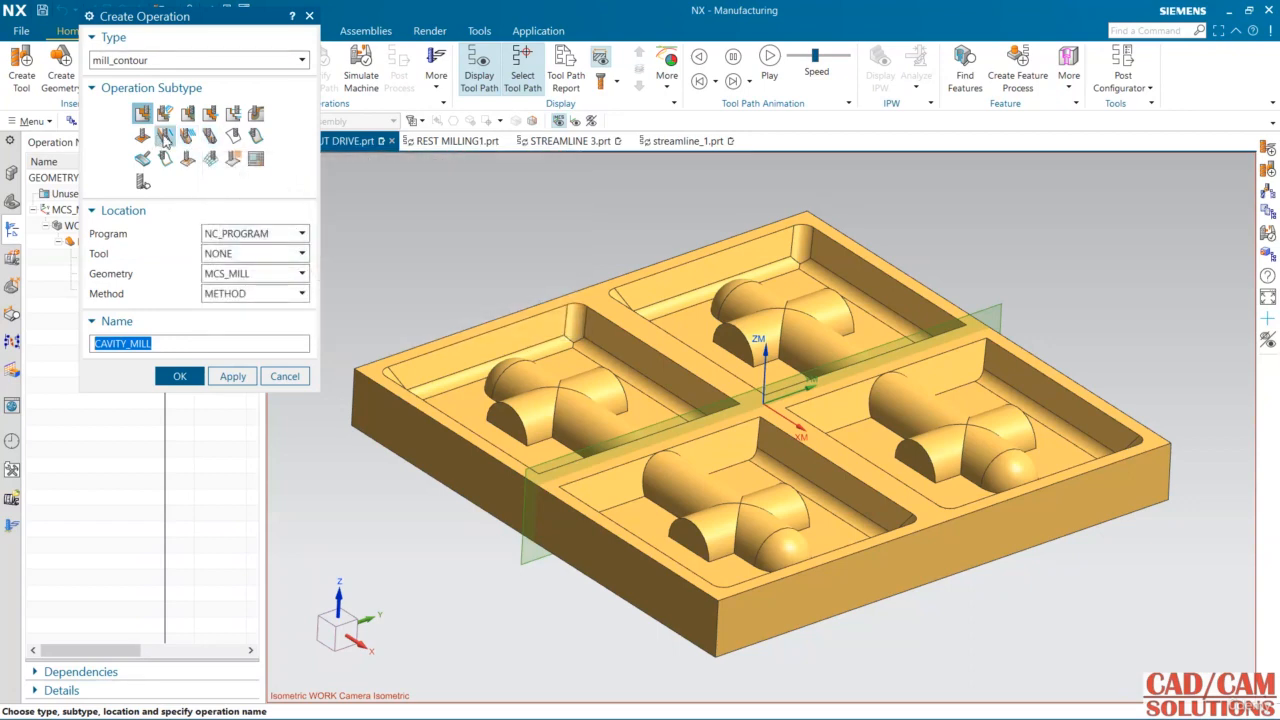
Step: Cancel creating the operation and highlight the faces assigned to MILL_AREA on the part
left_click(288, 376)
mouse_move(414, 276)
middle_mouse_down()
mouse_move(456, 347)
mouse_move(403, 280)
mouse_move(409, 291)
middle_mouse_up()
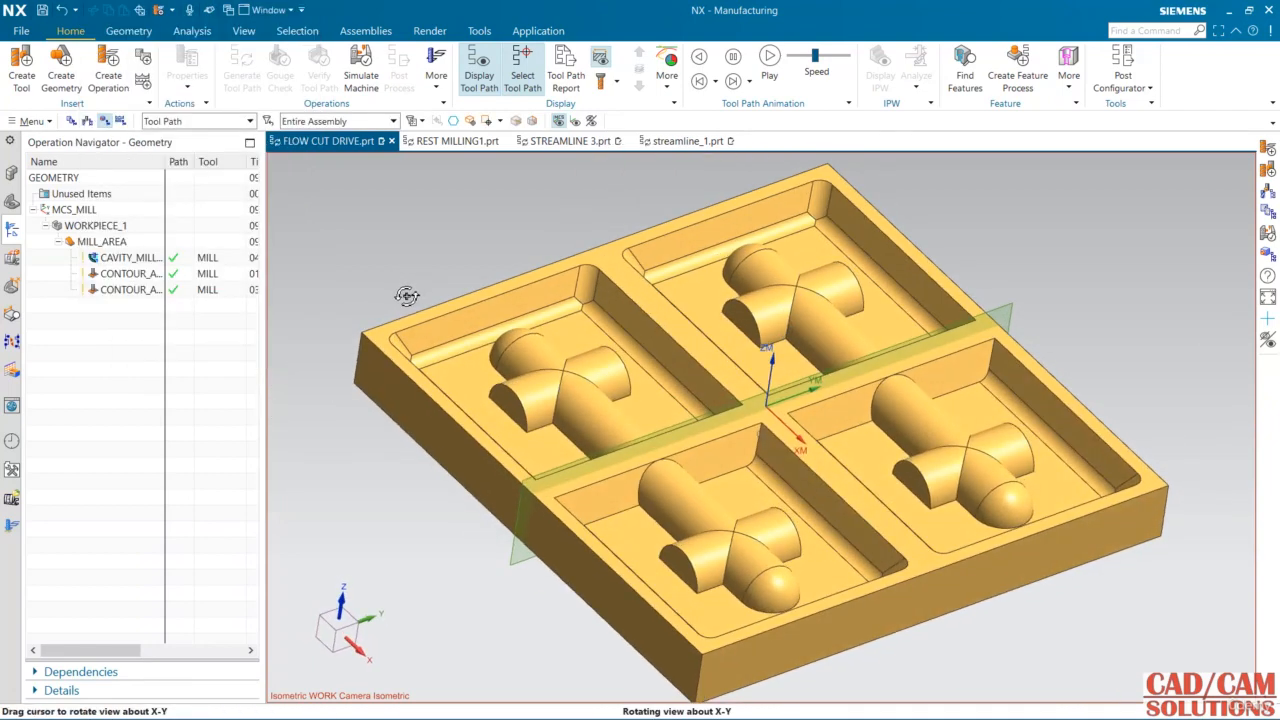
left_click(104, 242)
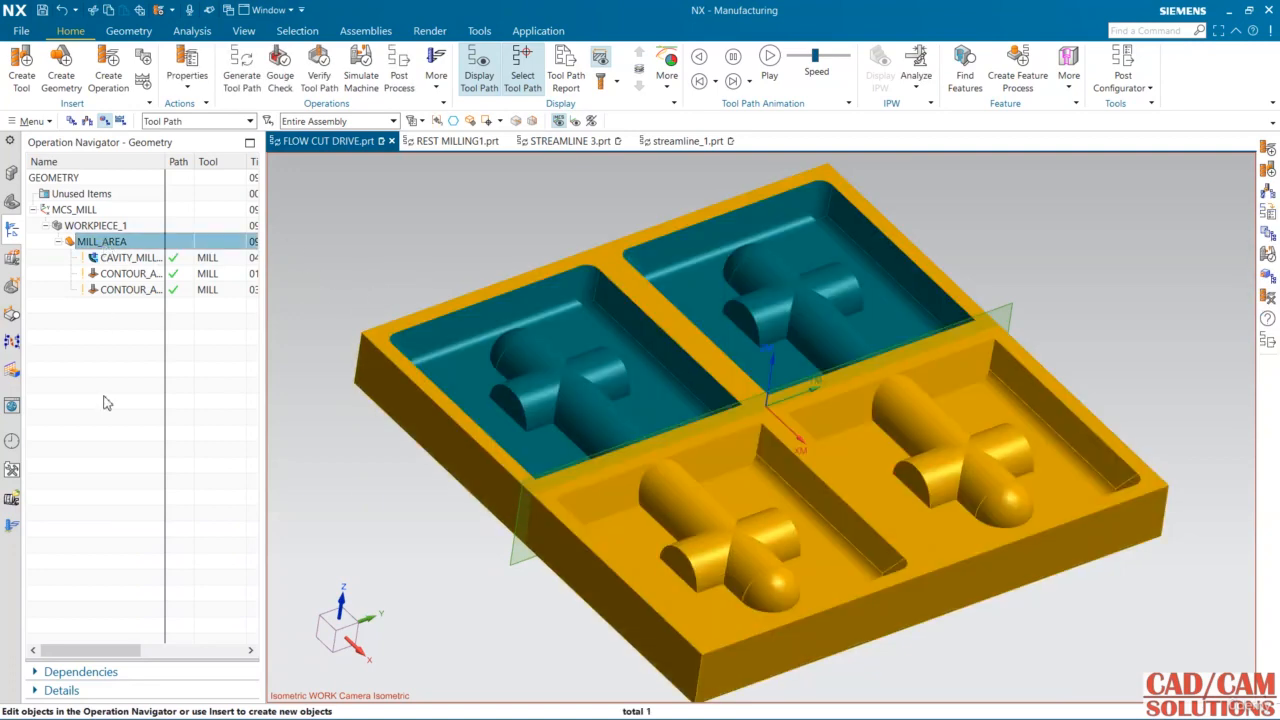
left_click(100, 336)
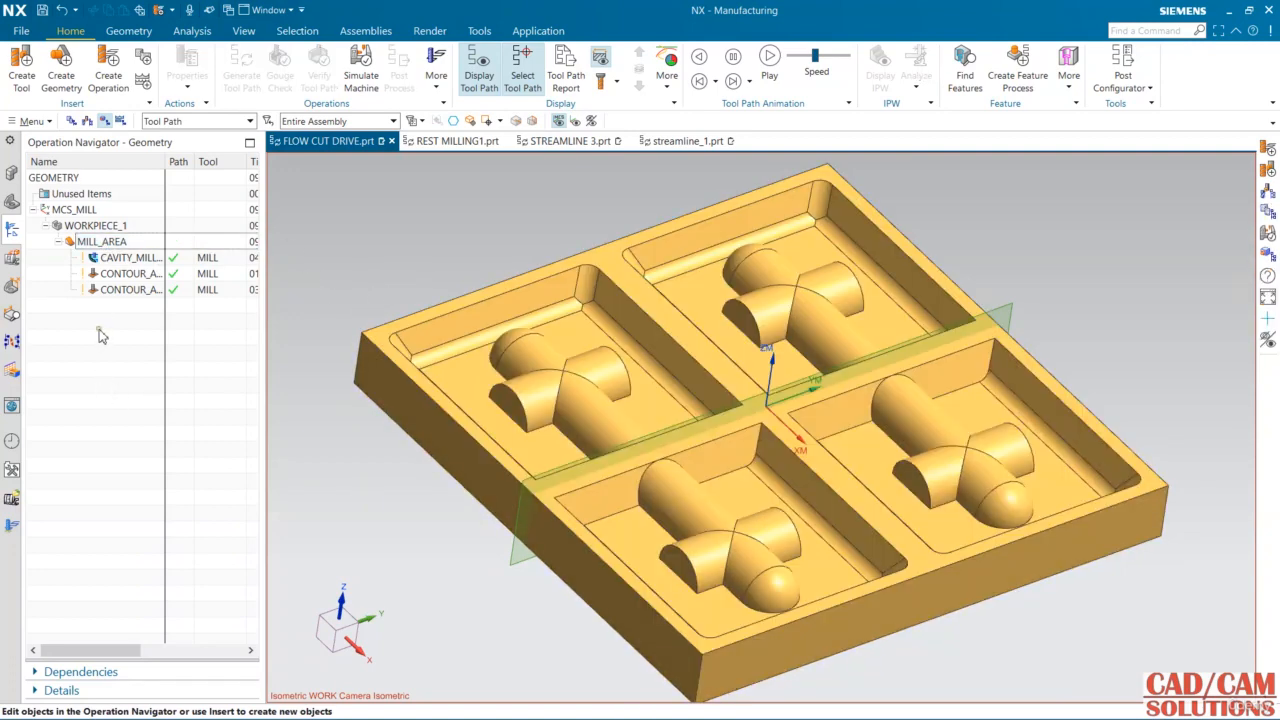
Step: Open WORKPIECE_1, display its part geometry and open its bounding block blank for editing
double_click(90, 226)
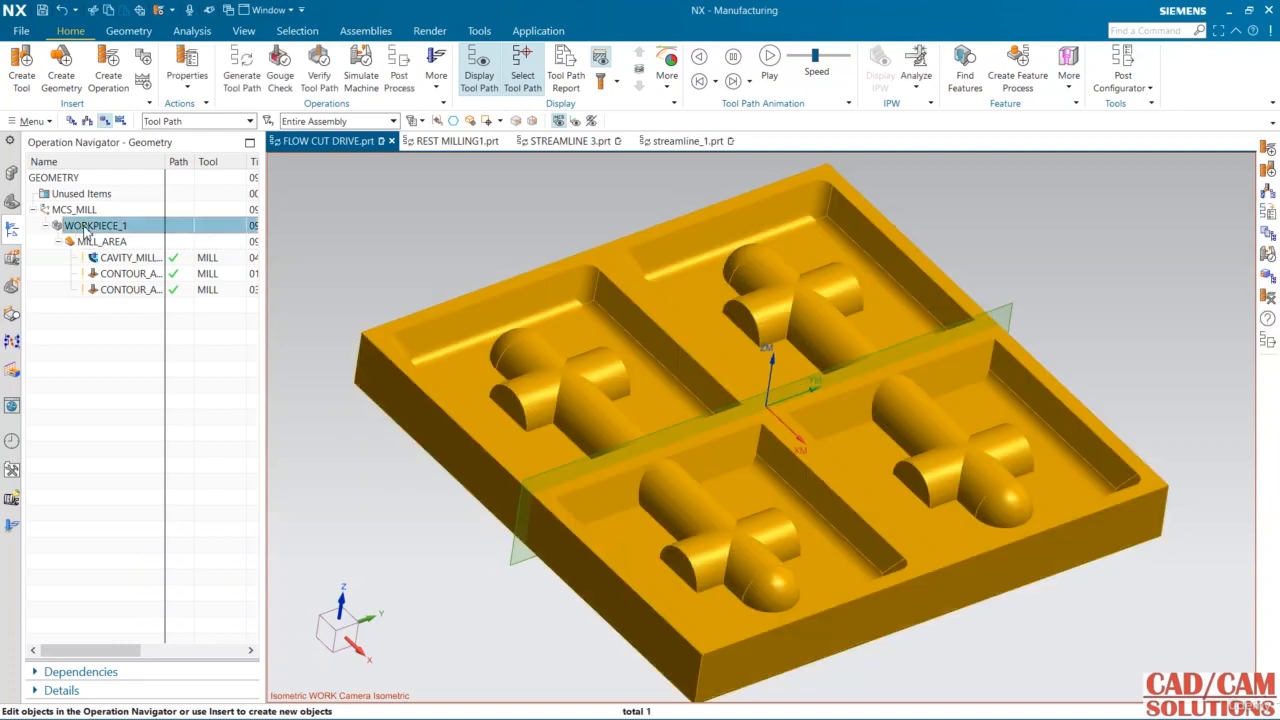
left_click(299, 63)
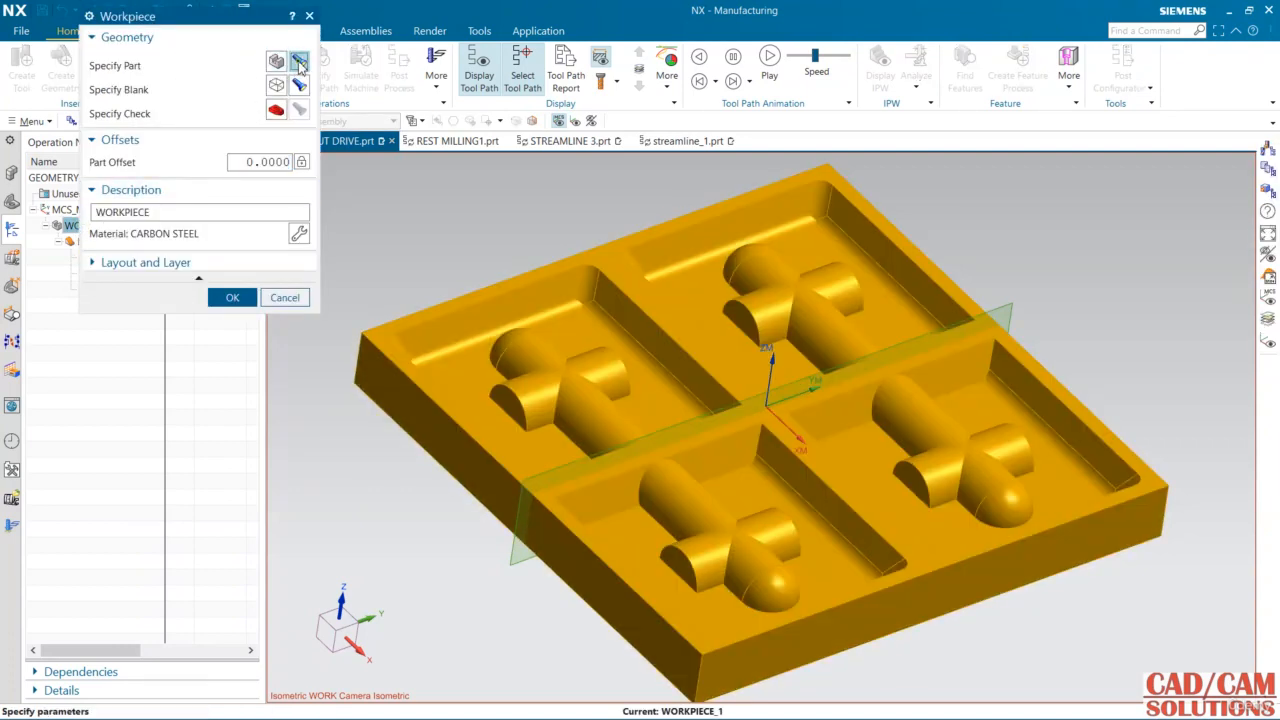
middle_click(378, 249)
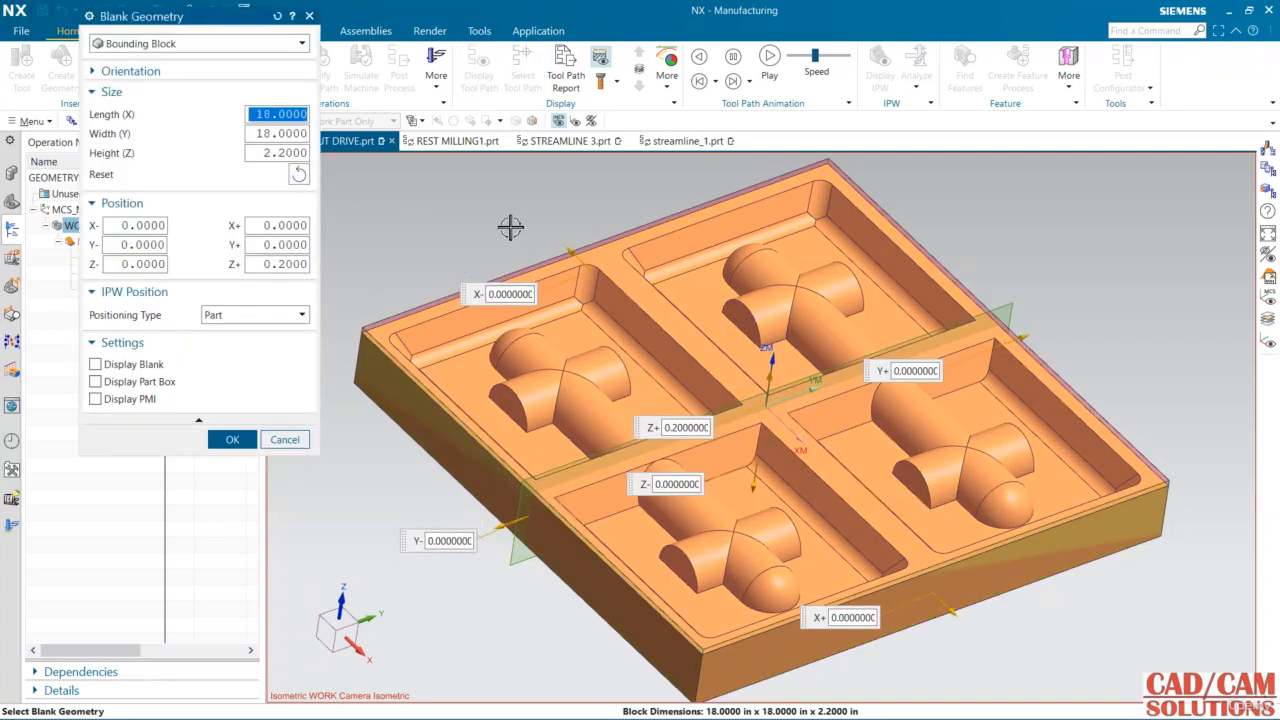
middle_click_drag(511, 226, 470, 205)
Step: Try to remove the blank's extra stock by setting Height (Z) and the Z+ offset to 0
left_click(300, 153)
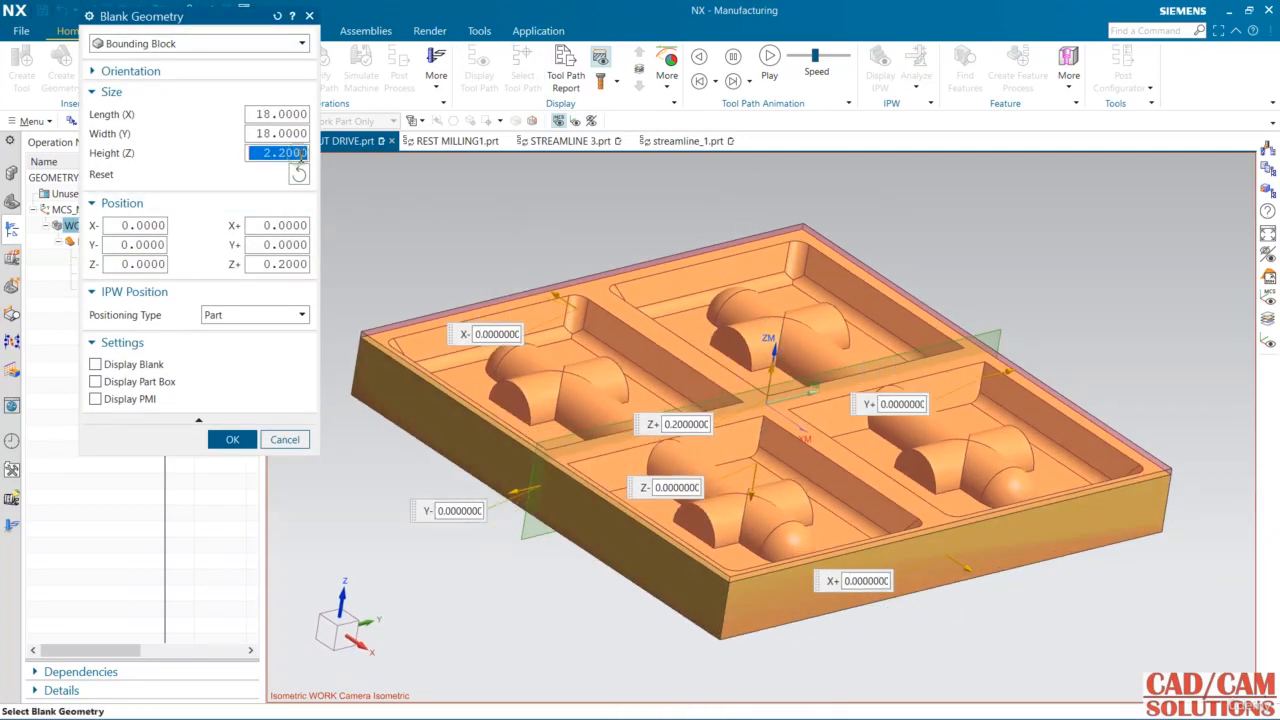
type("0.0")
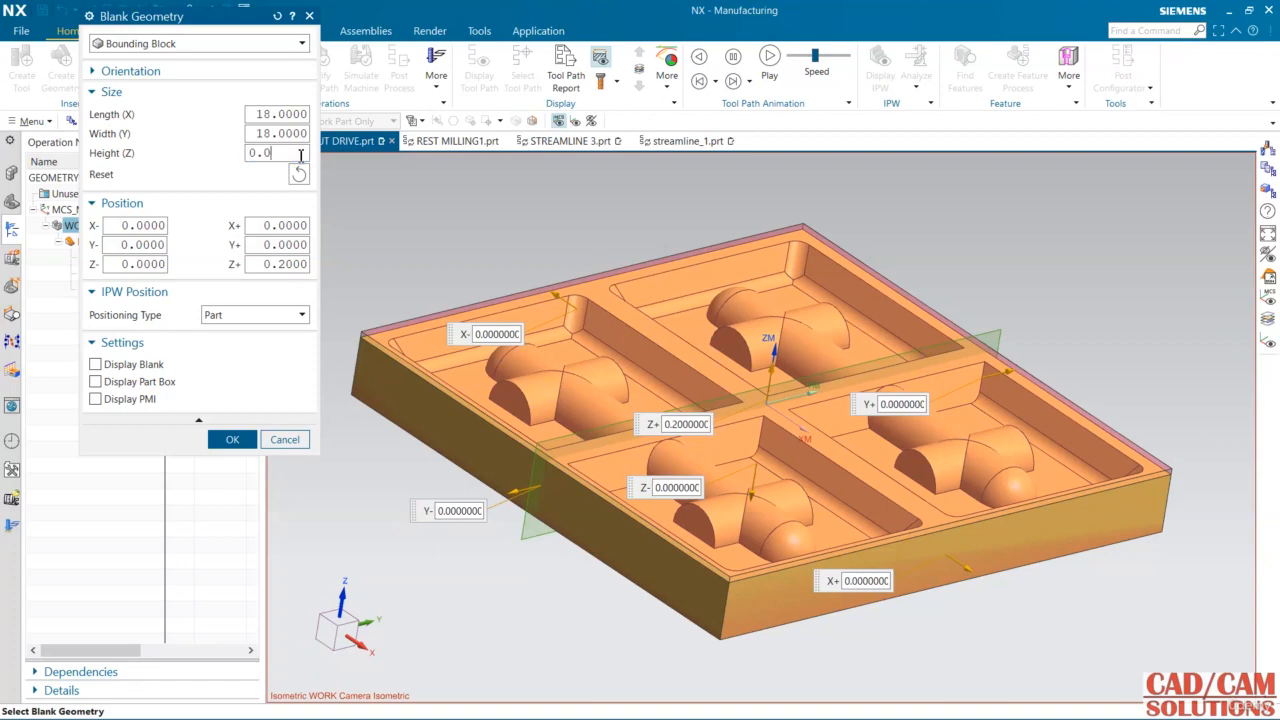
key("Return")
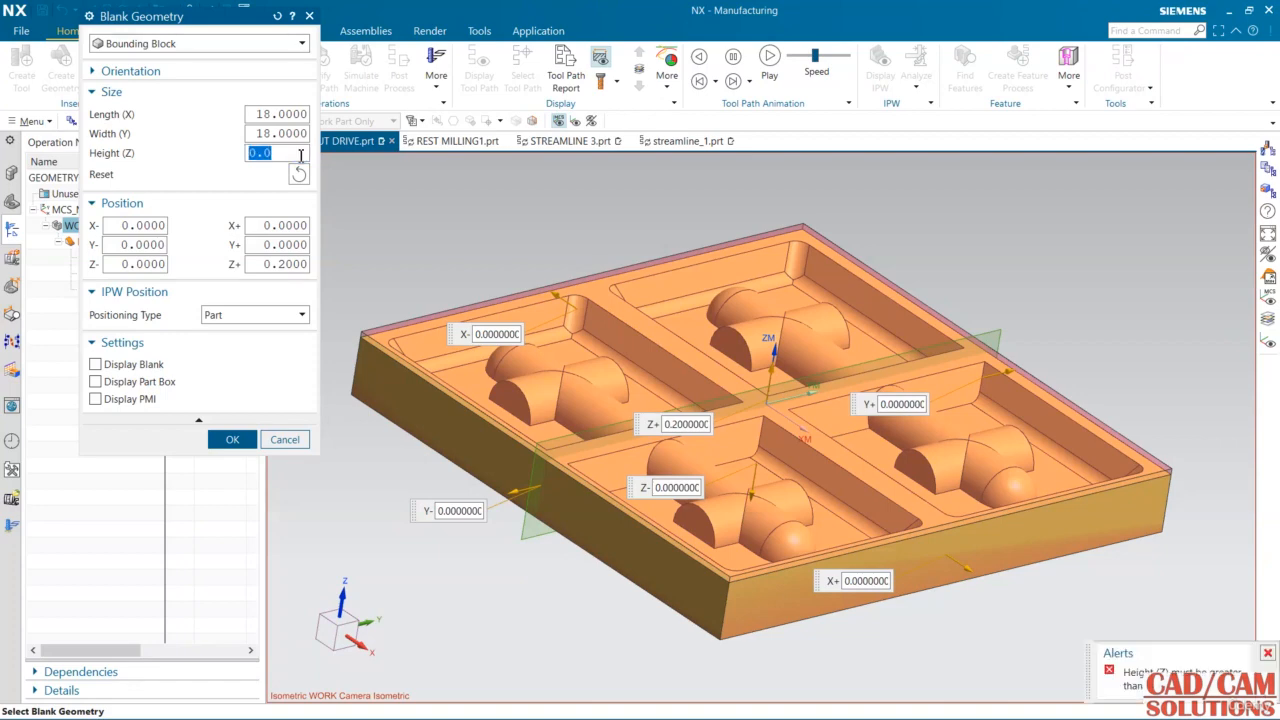
left_click(285, 264)
type("0")
key("Return")
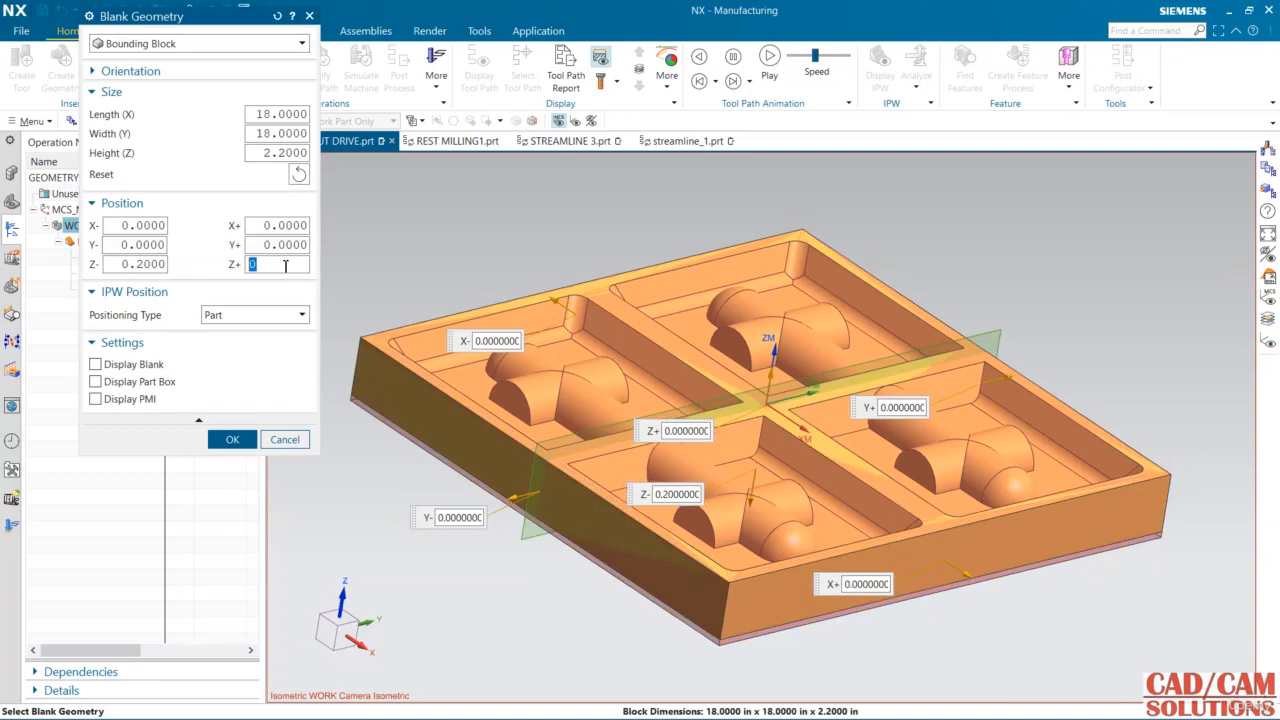
left_click(260, 152)
type("0")
key("Return")
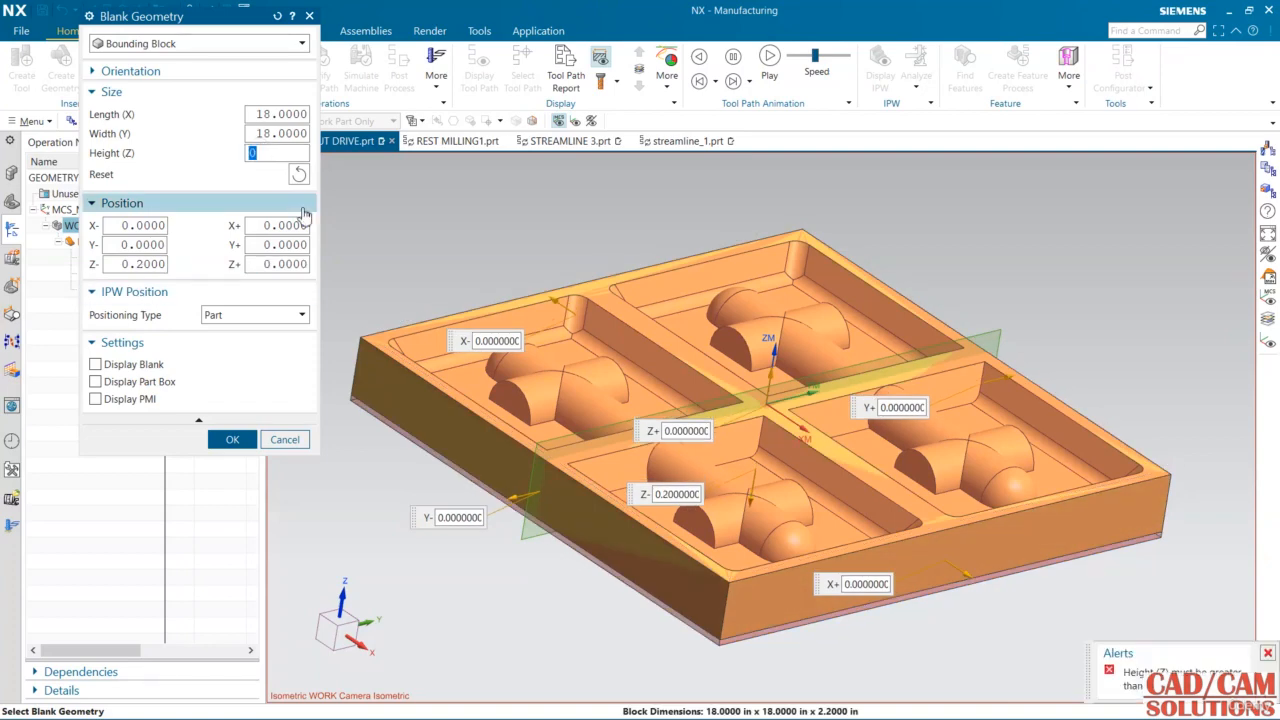
Step: Reset the blank's bounding block to the part size and accept the blank and workpiece definitions
left_click(299, 175)
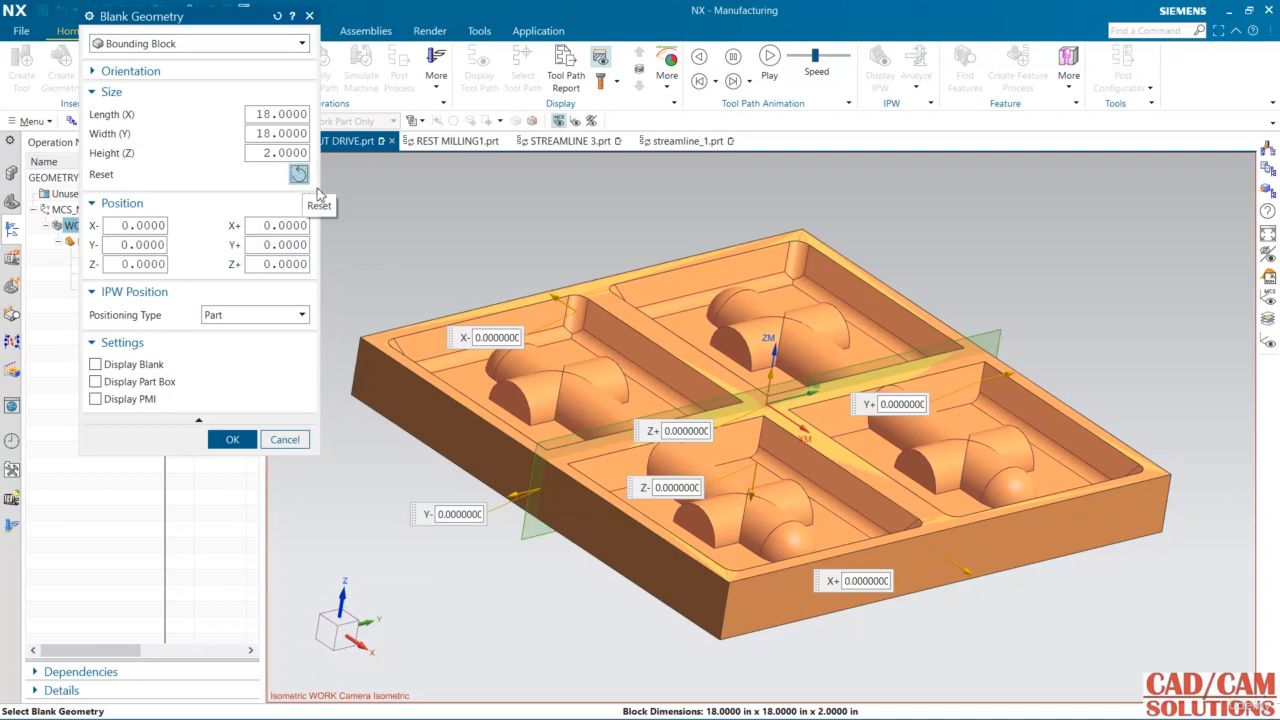
mouse_move(451, 229)
middle_mouse_down()
mouse_move(451, 177)
mouse_move(443, 214)
middle_mouse_up()
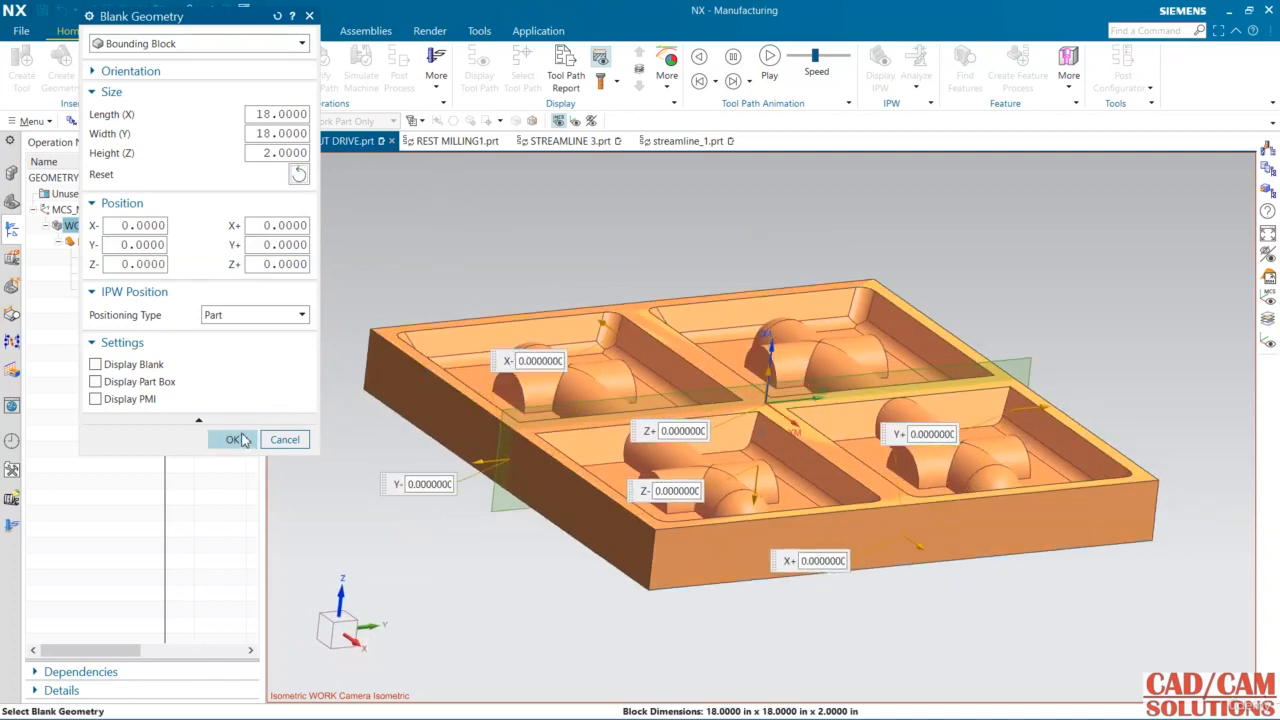
left_click(238, 440)
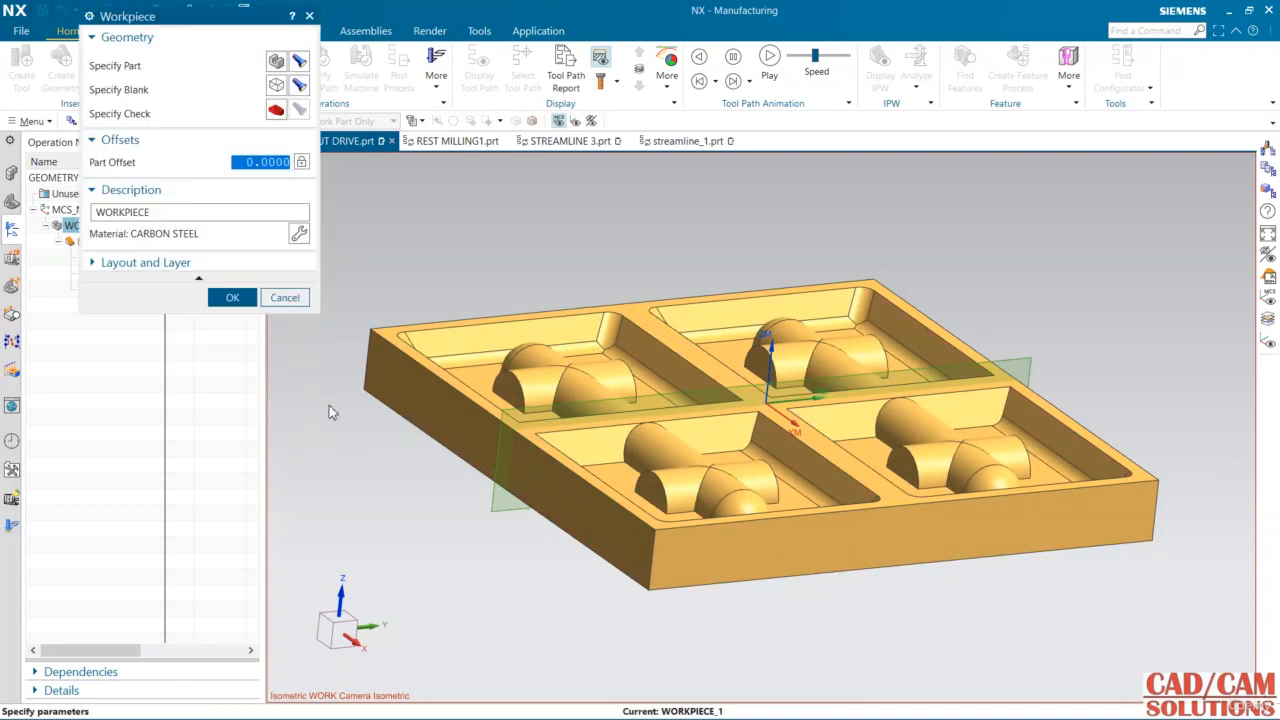
left_click(236, 297)
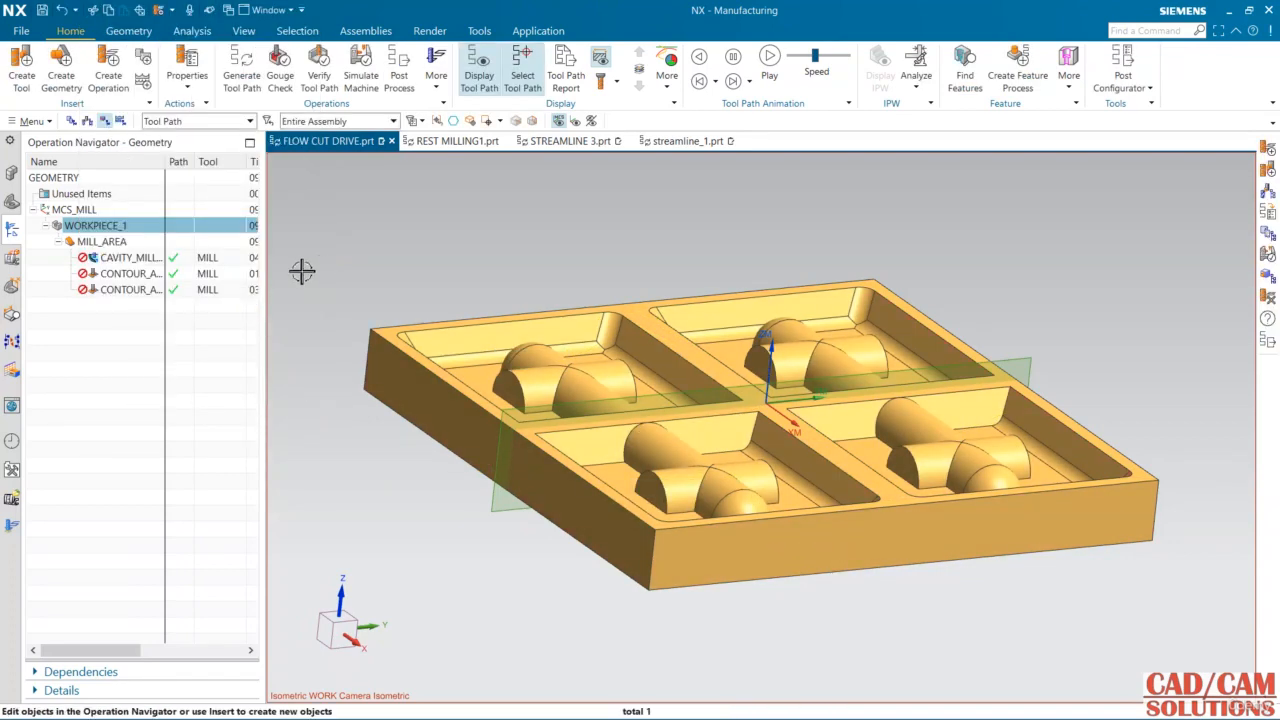
Step: Regenerate the tool paths of the cavity mill operation, CONTOUR_AREA_NON_STEEP_1_COPY and CONTOUR_AREA_1_COPY
left_click(145, 259)
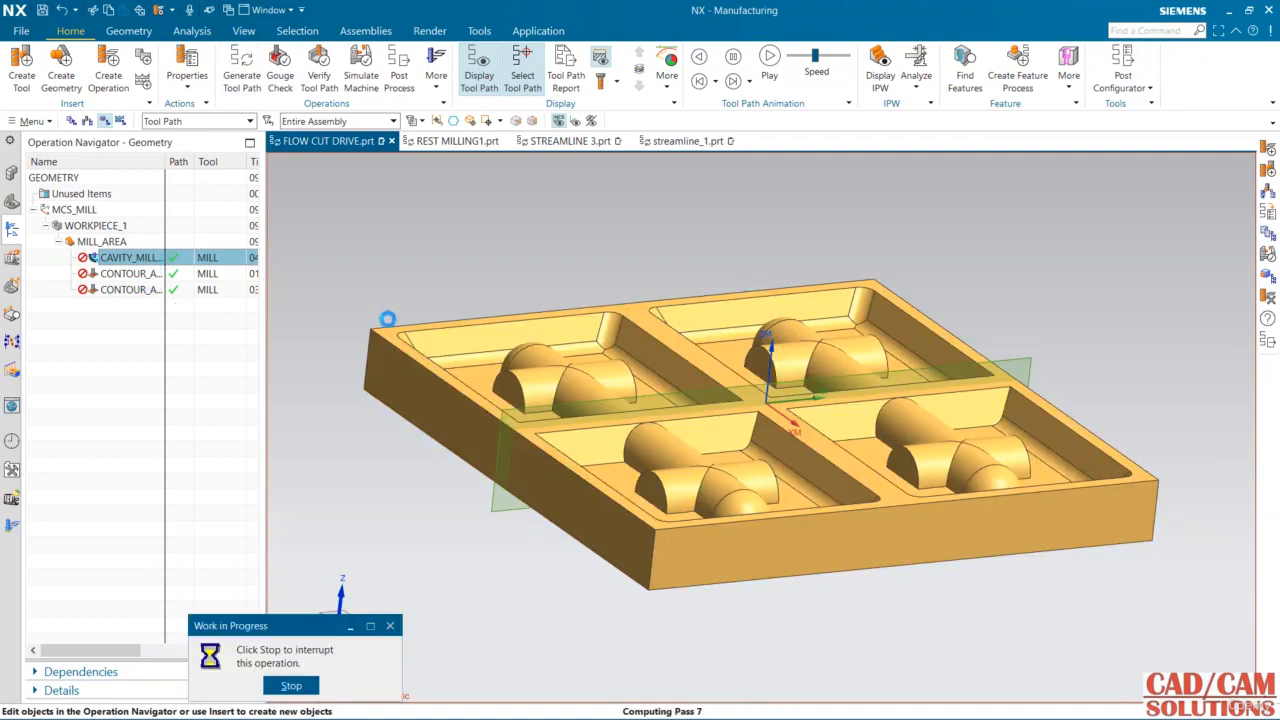
left_click(130, 273)
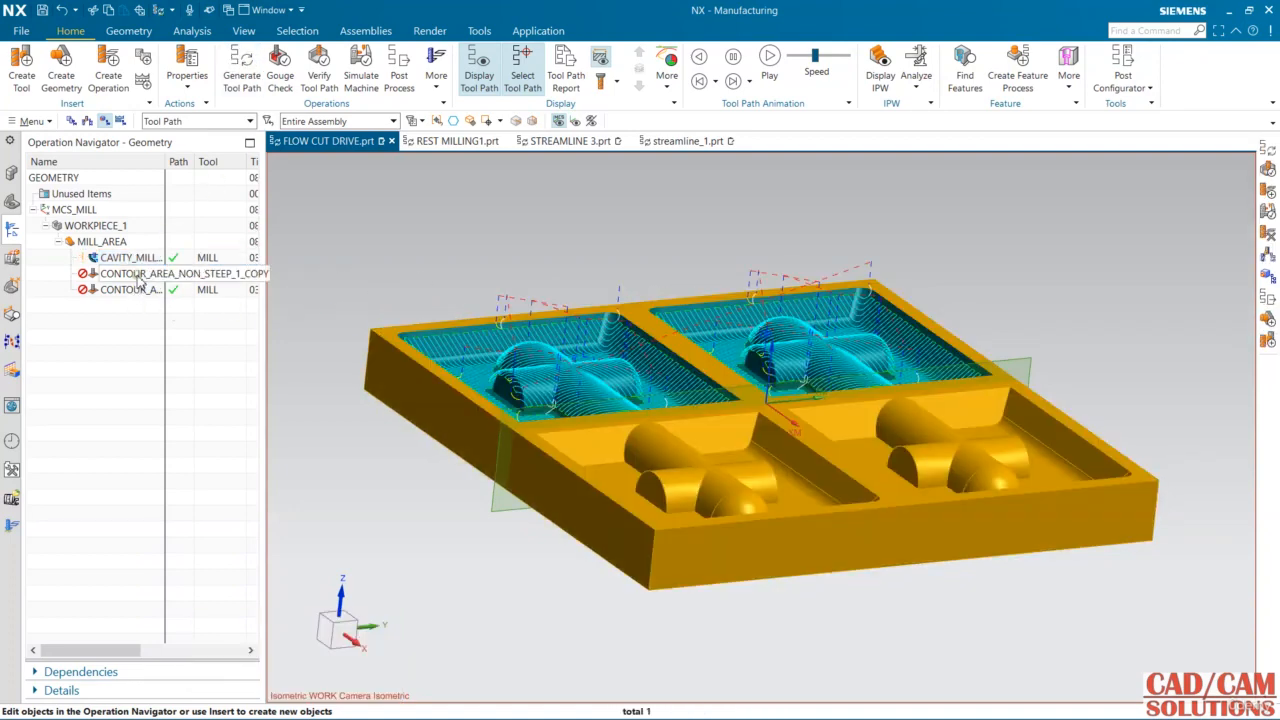
left_click(242, 68)
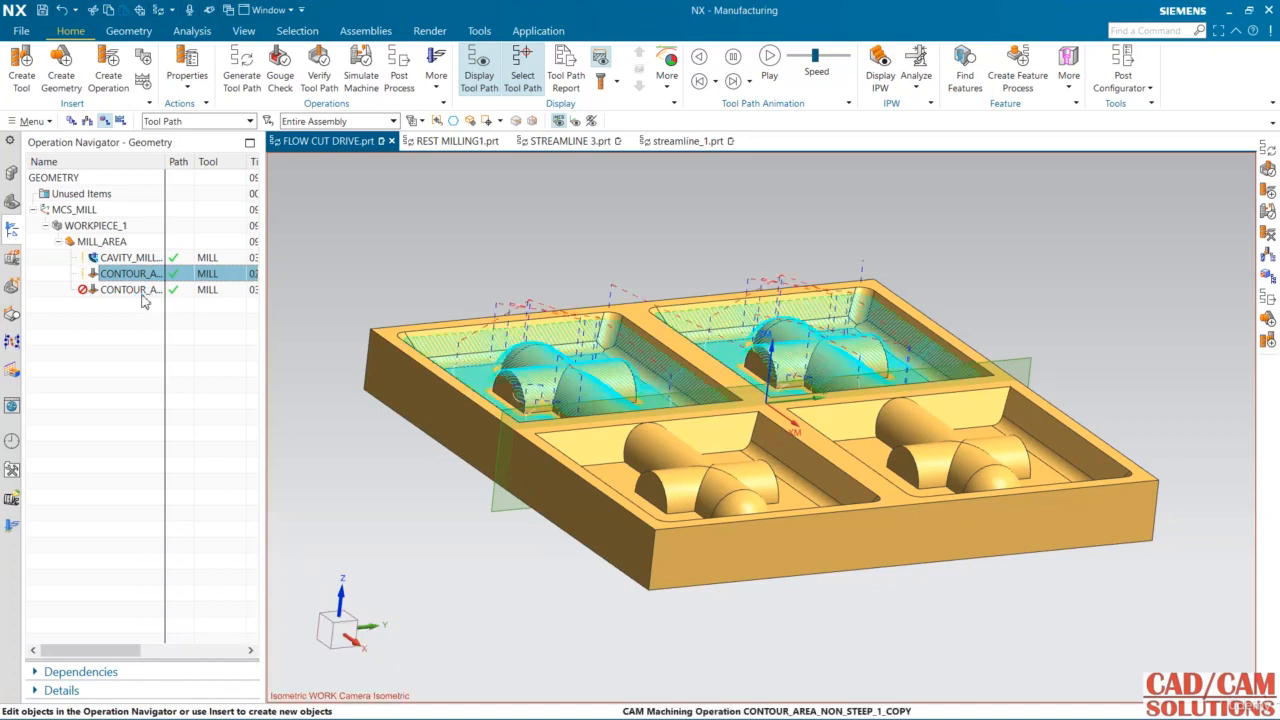
left_click(137, 289)
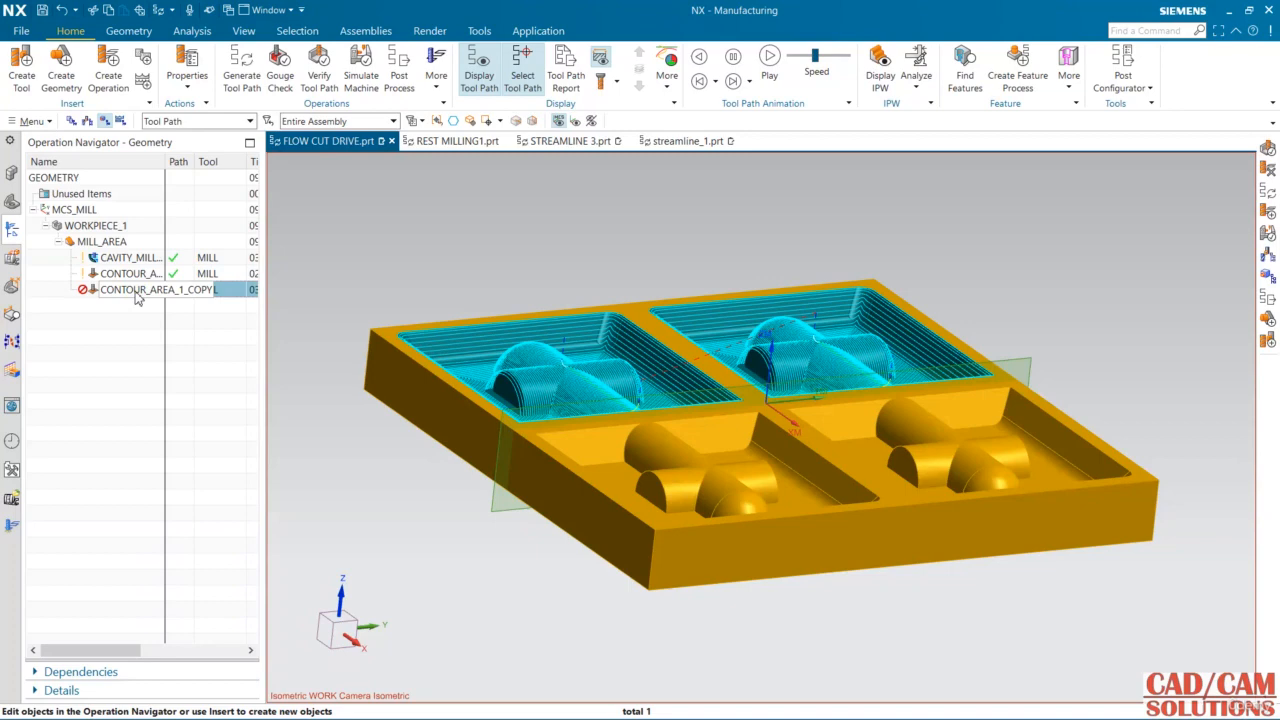
left_click(242, 68)
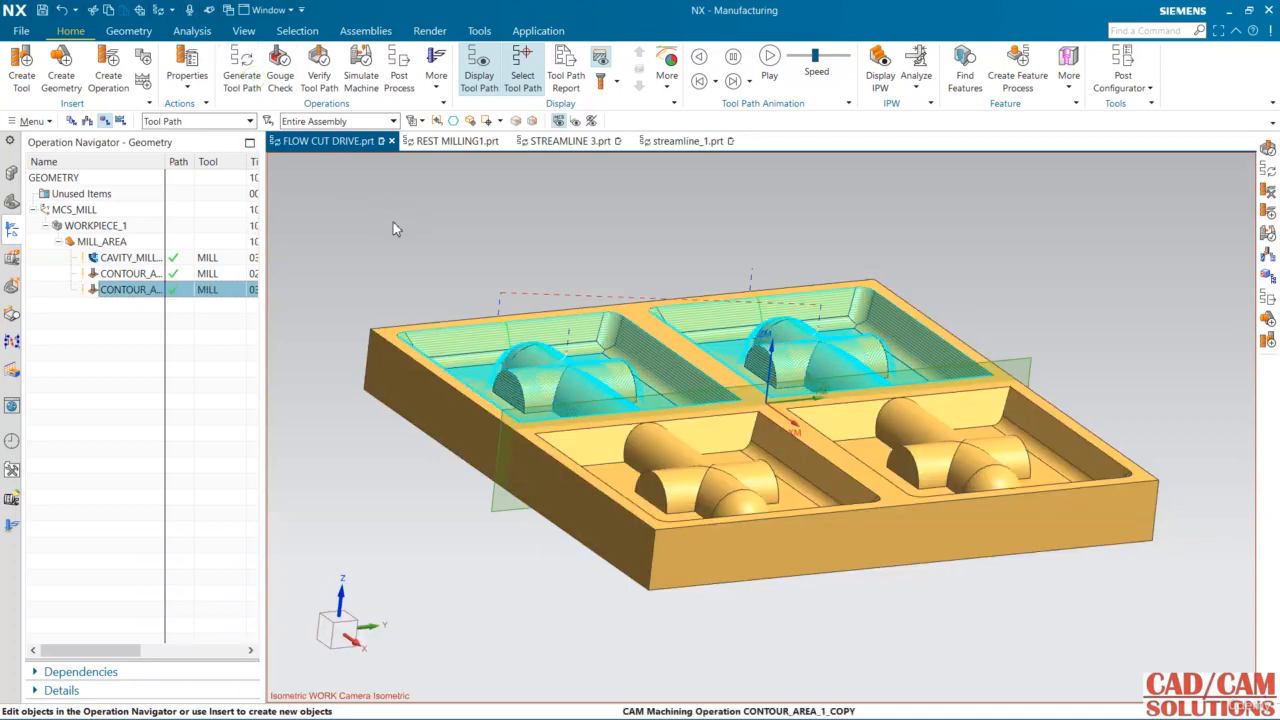
Step: Examine the CONTOUR_AREA_1_COPY tool path over the two cavities and inspect the whole part, including from above
middle_click_drag(449, 229, 463, 277)
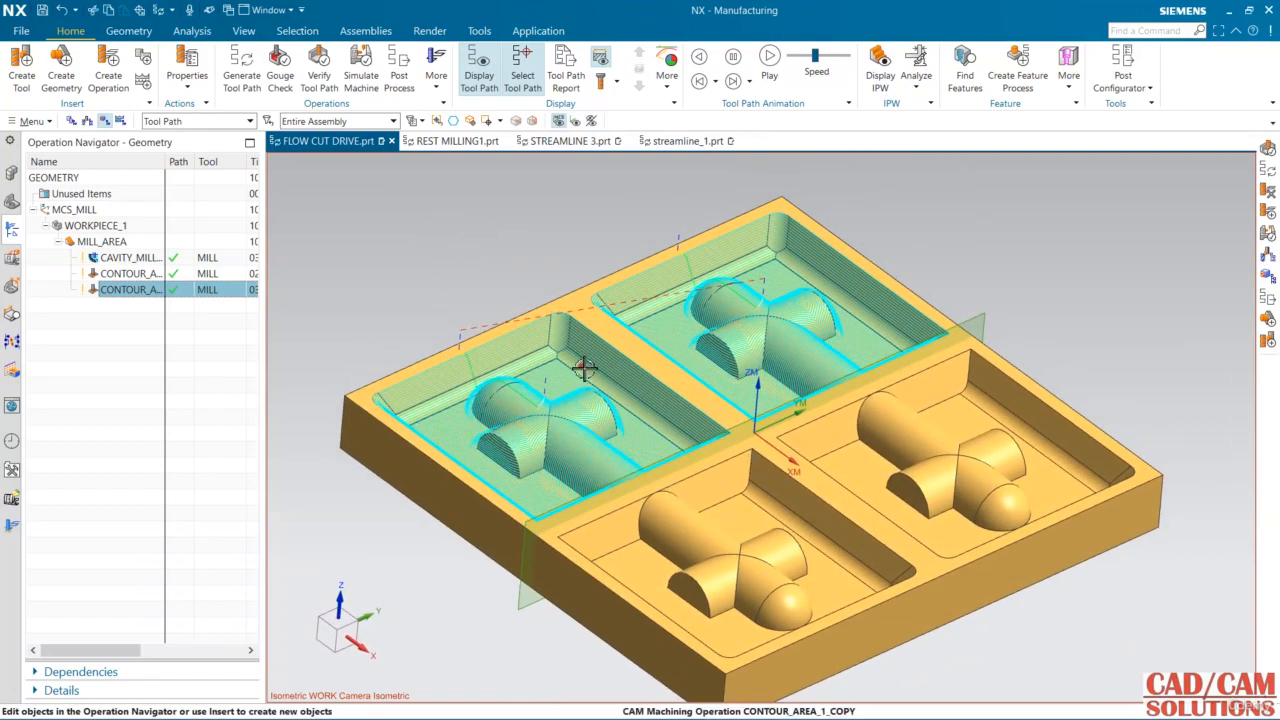
scroll(555, 475, "up", 2)
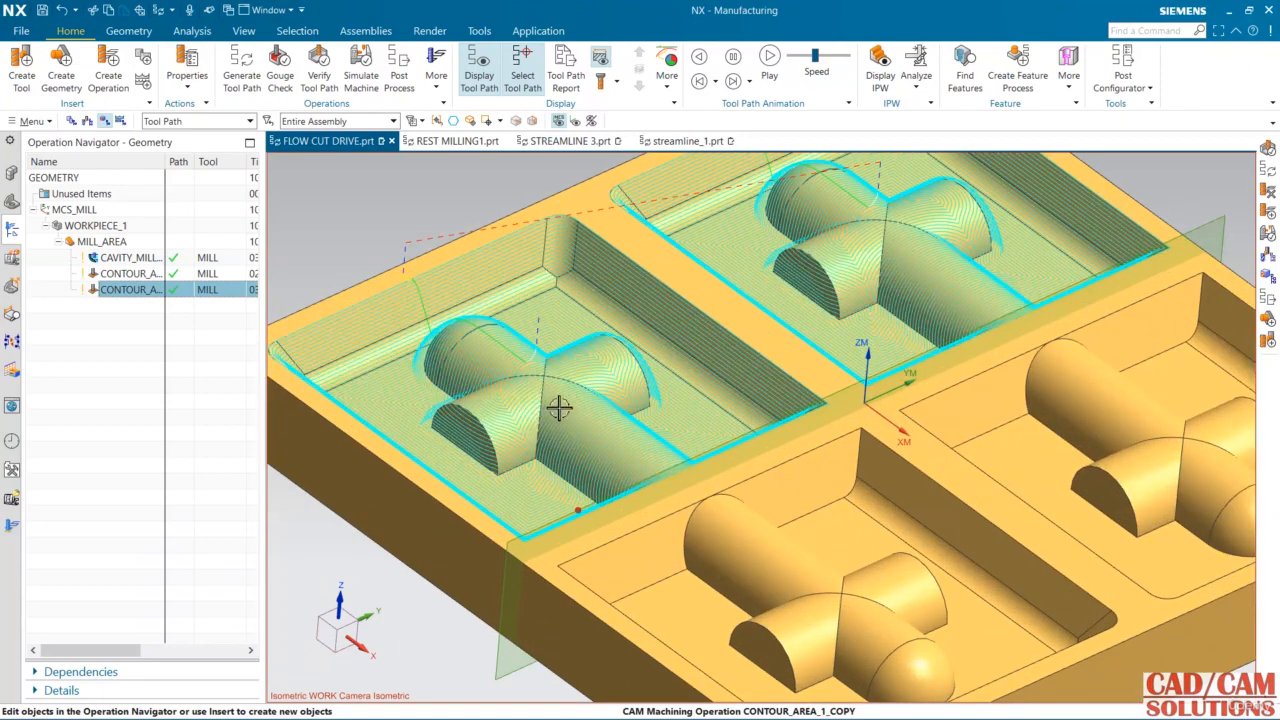
scroll(555, 400, "down", 2)
middle_click_drag(400, 273, 433, 286)
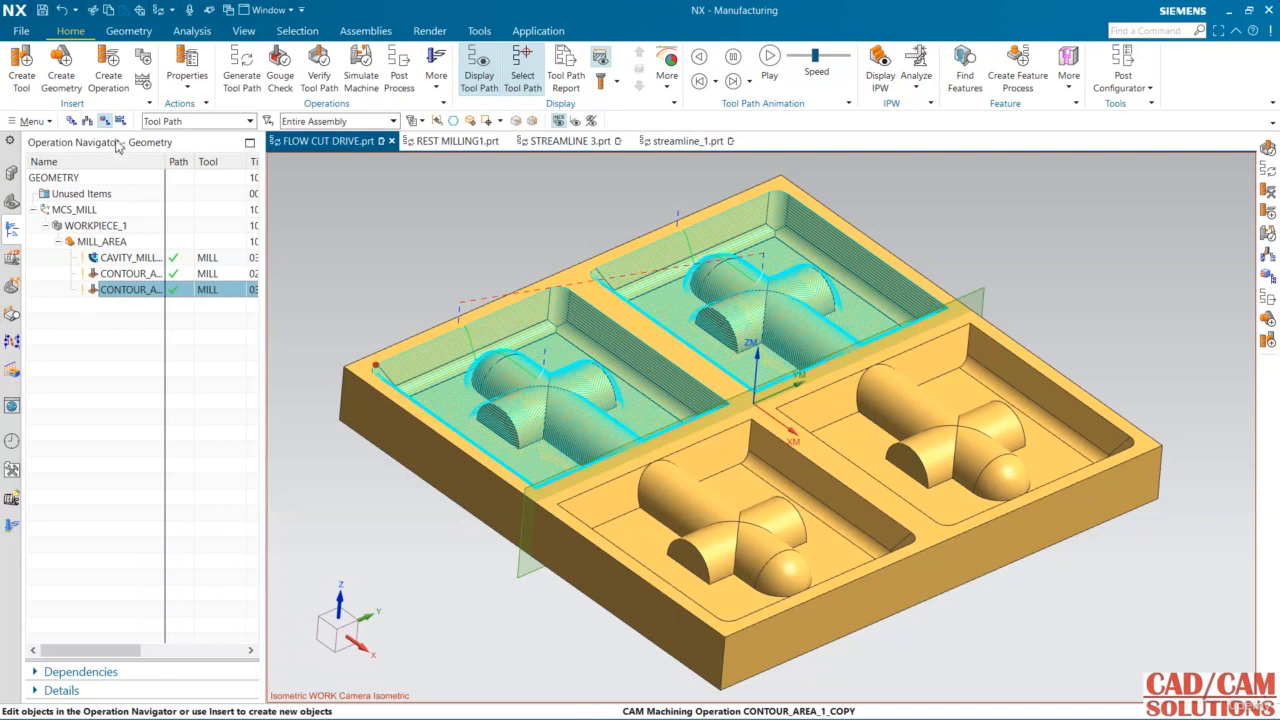
left_click(136, 341)
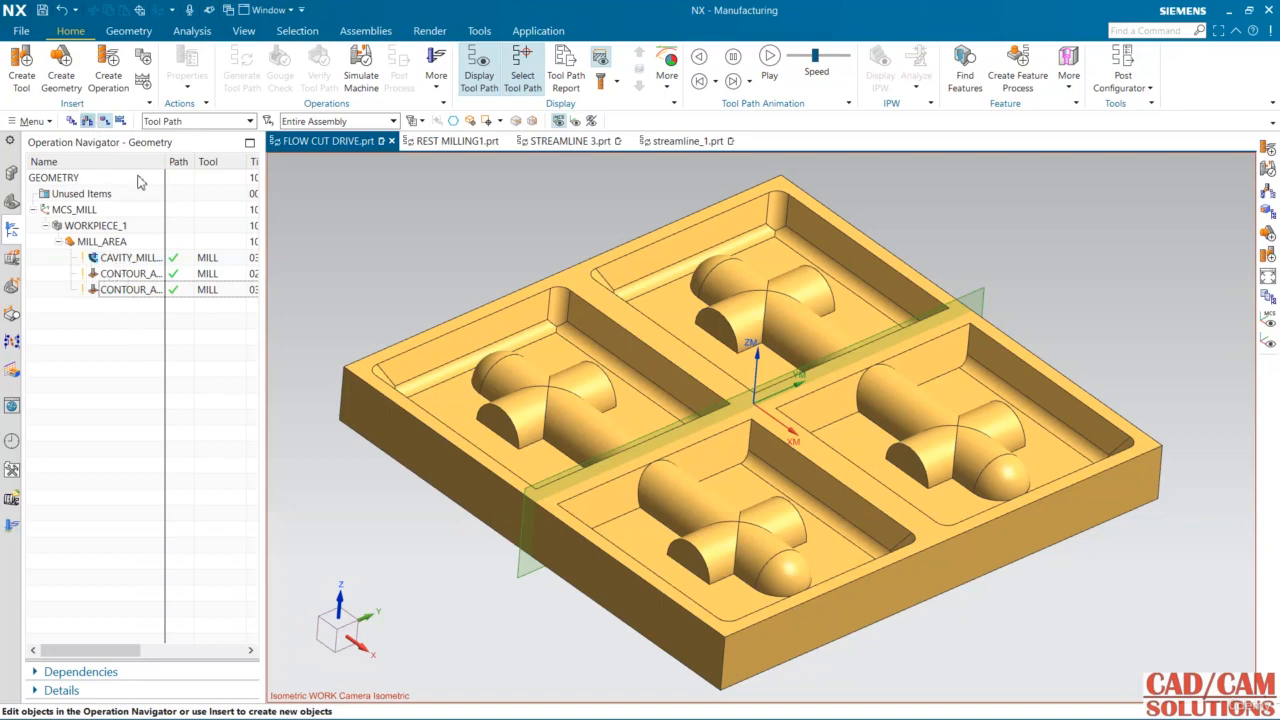
mouse_move(463, 251)
middle_mouse_down()
mouse_move(449, 289)
mouse_move(451, 260)
middle_mouse_up()
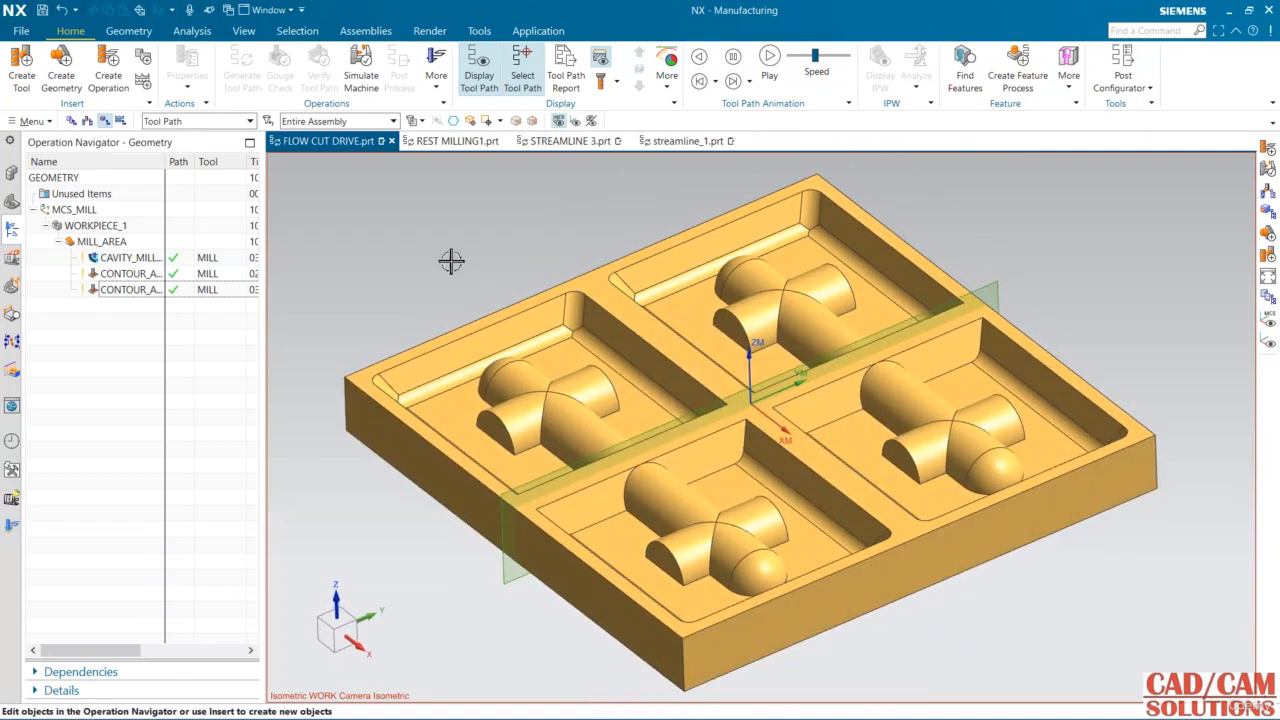
middle_click_drag(509, 231, 482, 295)
key("F8")
scroll(425, 284, "down", 1)
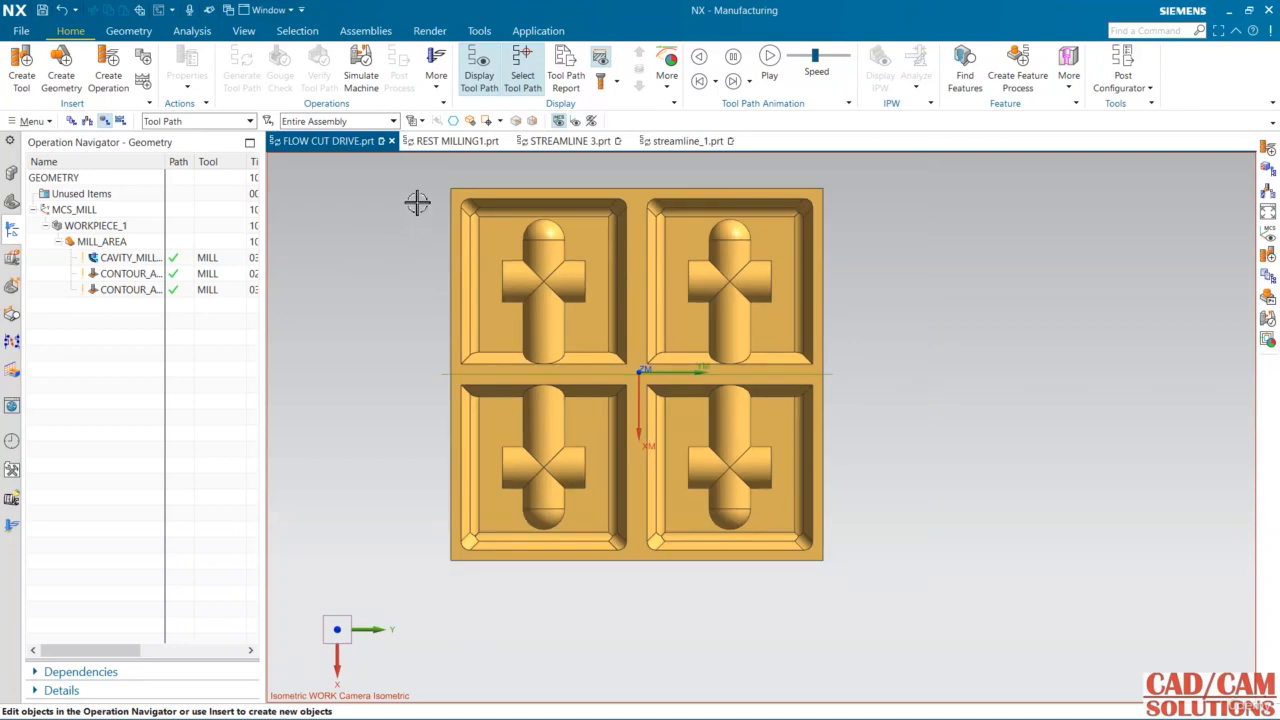
middle_click_drag(377, 469, 398, 440)
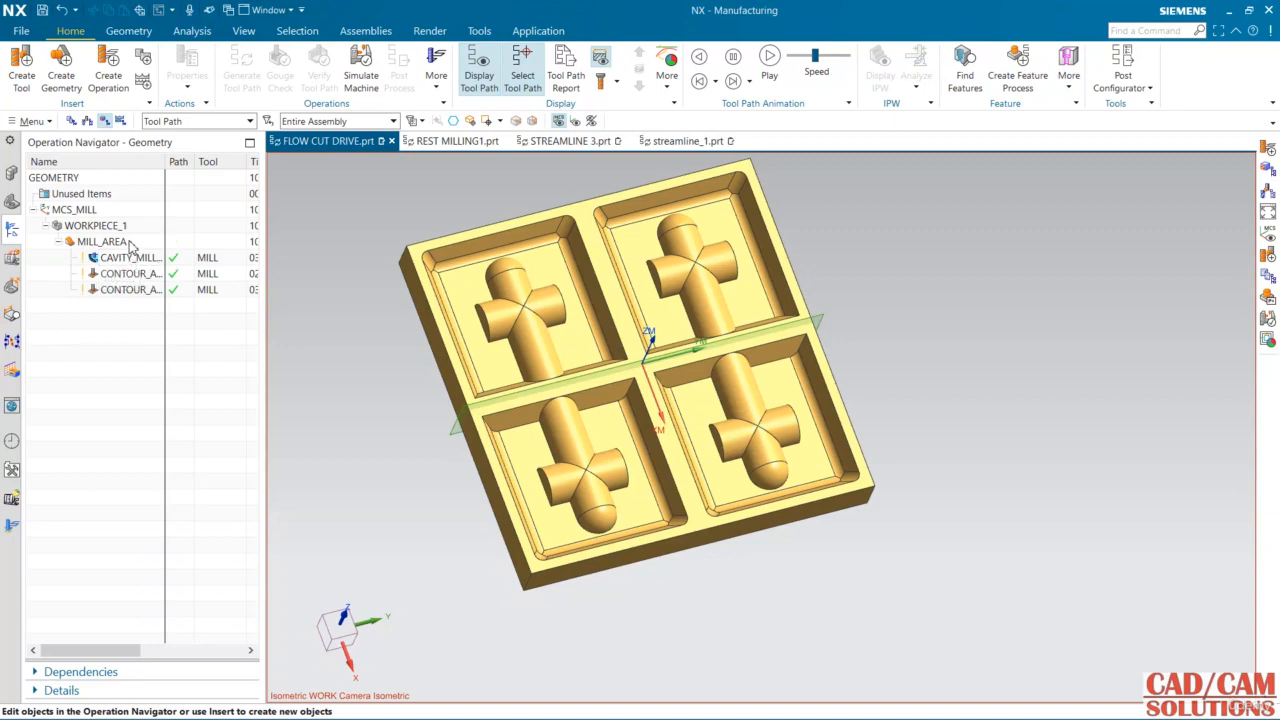
Step: Create a mill_contour mill area geometry named MILL_AREA_1 under WORKPIECE_1
left_click(60, 75)
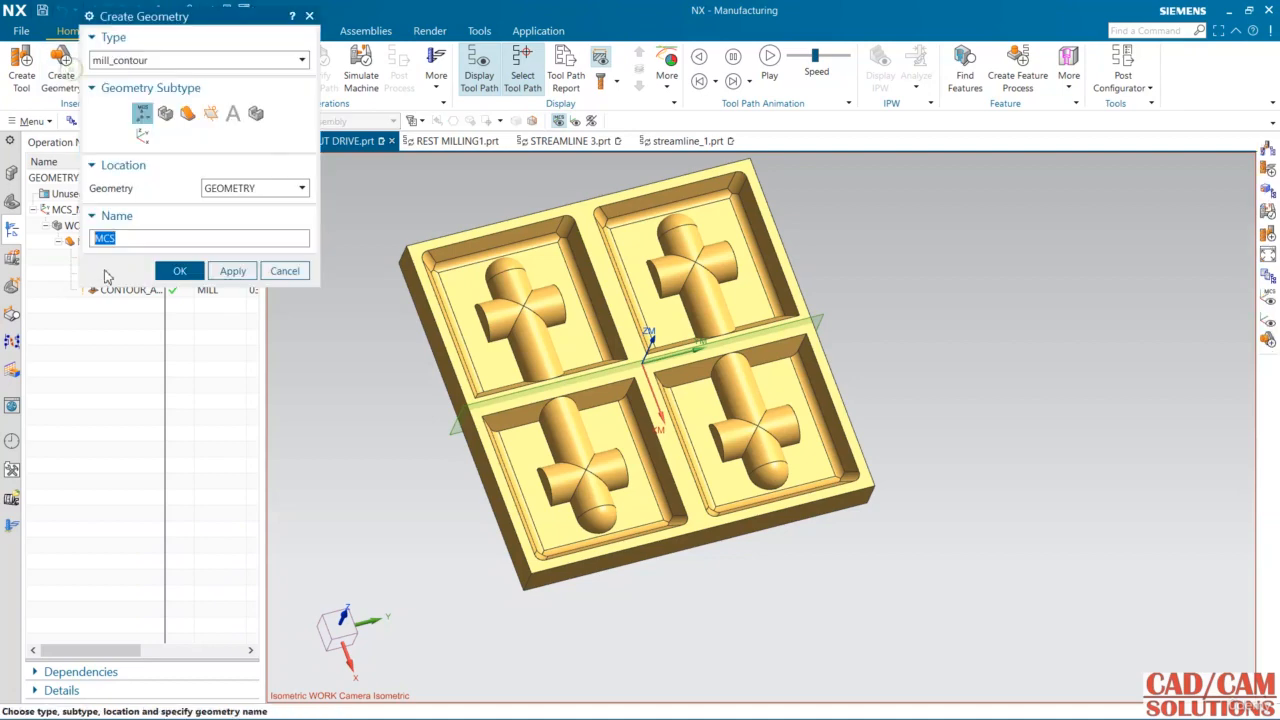
left_click(187, 113)
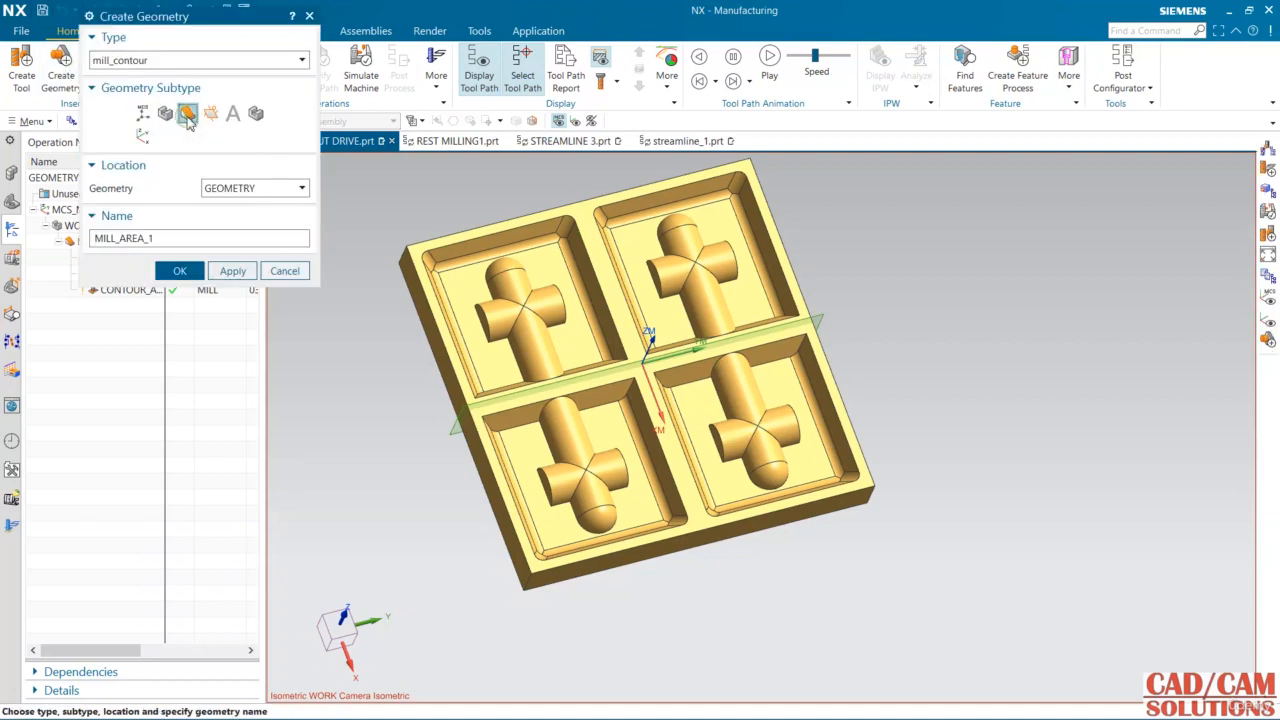
left_click(261, 190)
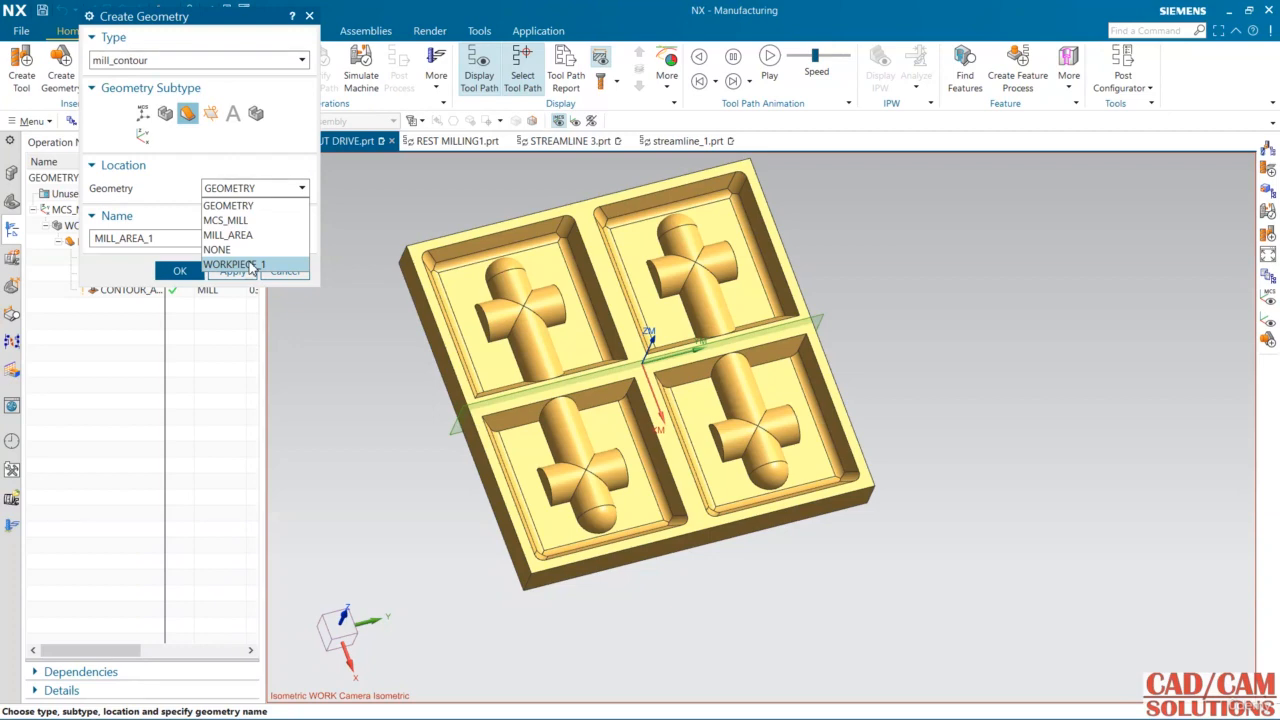
left_click(250, 266)
left_click_drag(213, 24, 298, 28)
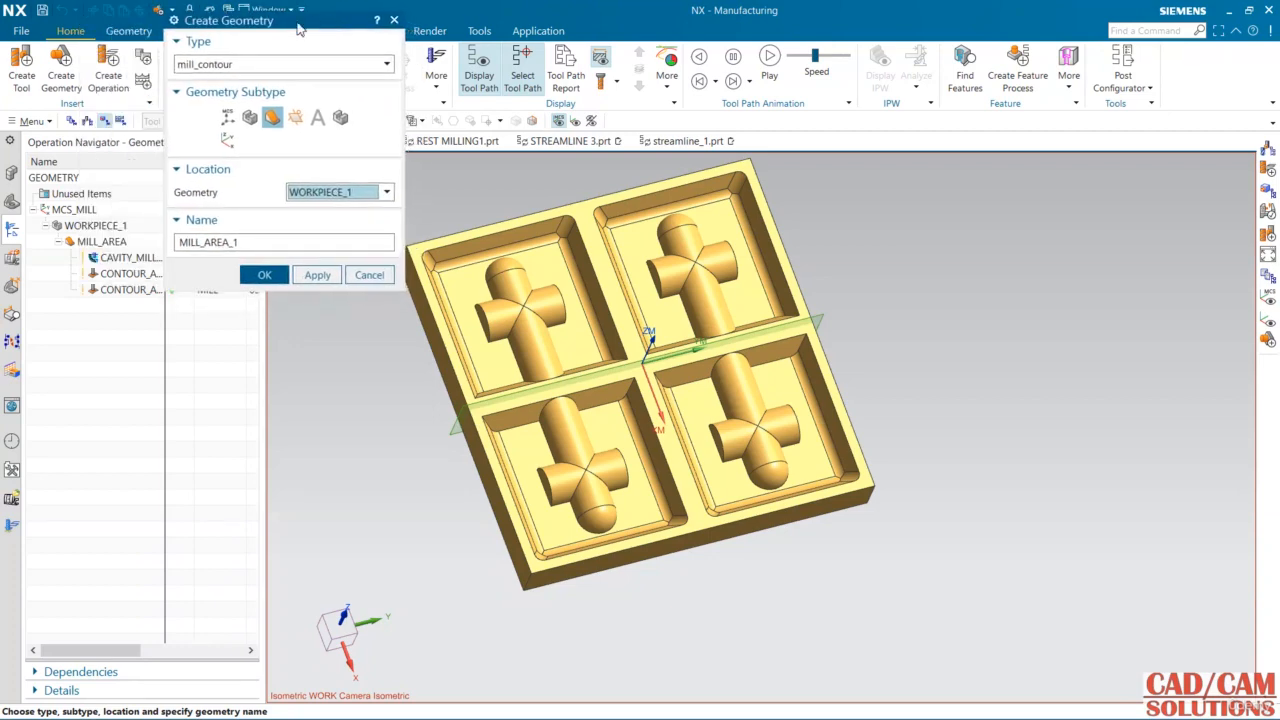
left_click(266, 274)
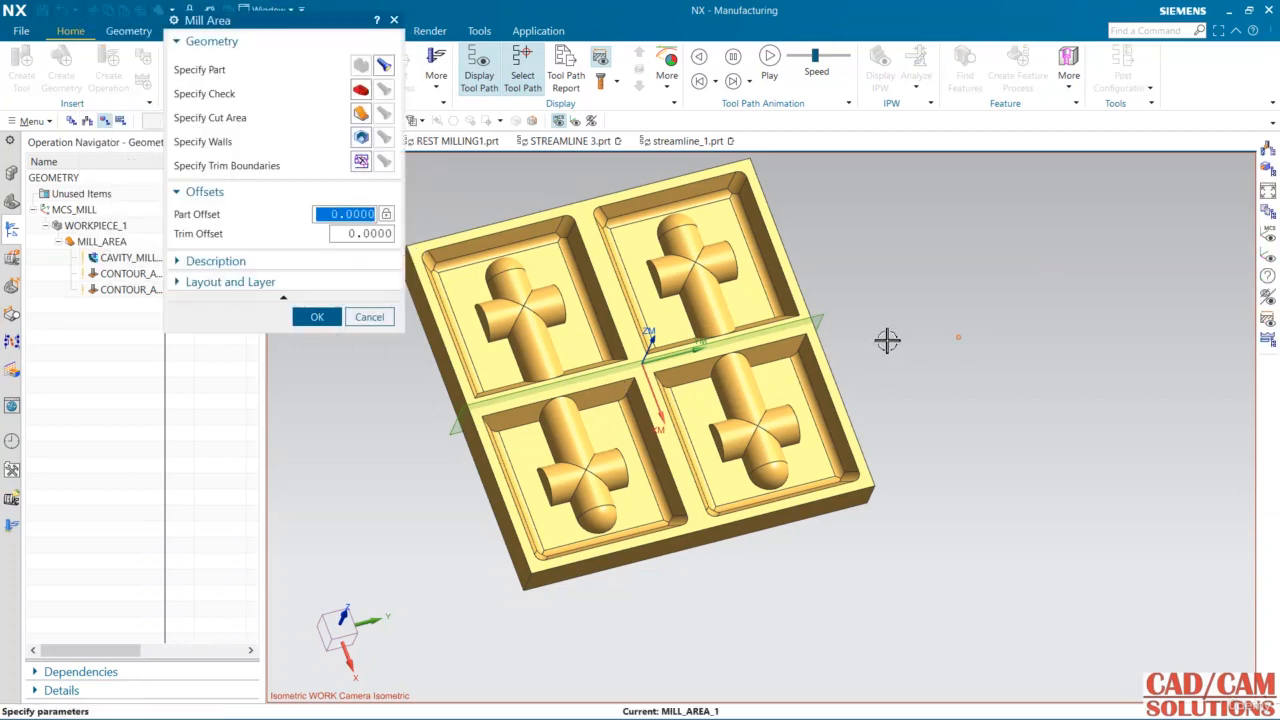
Step: Specify all faces of the two cavities on the positive XM side as the cut area of MILL_AREA_1
key("ctrl+alt+t")
scroll(542, 570, "up", 2)
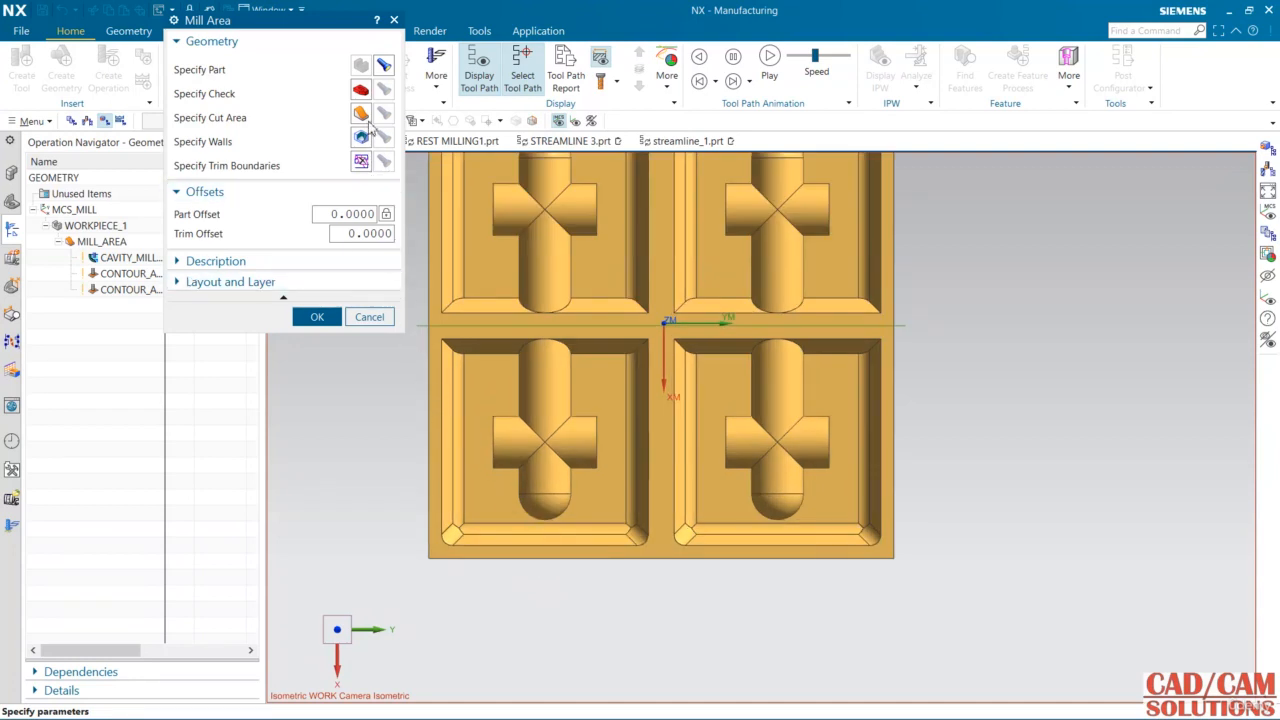
middle_click(460, 368)
left_click_drag(415, 331, 957, 555)
mouse_move(900, 603)
middle_mouse_down()
mouse_move(866, 589)
mouse_move(883, 562)
mouse_move(894, 586)
middle_mouse_up()
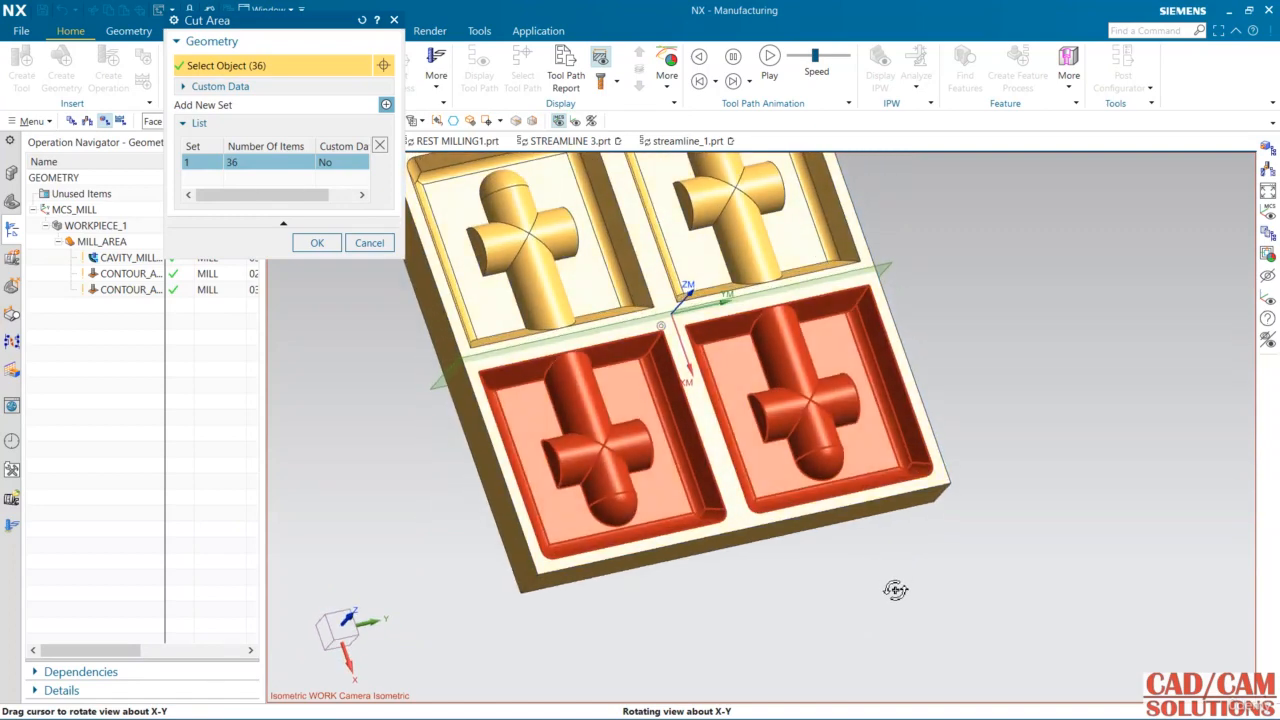
left_click(312, 249)
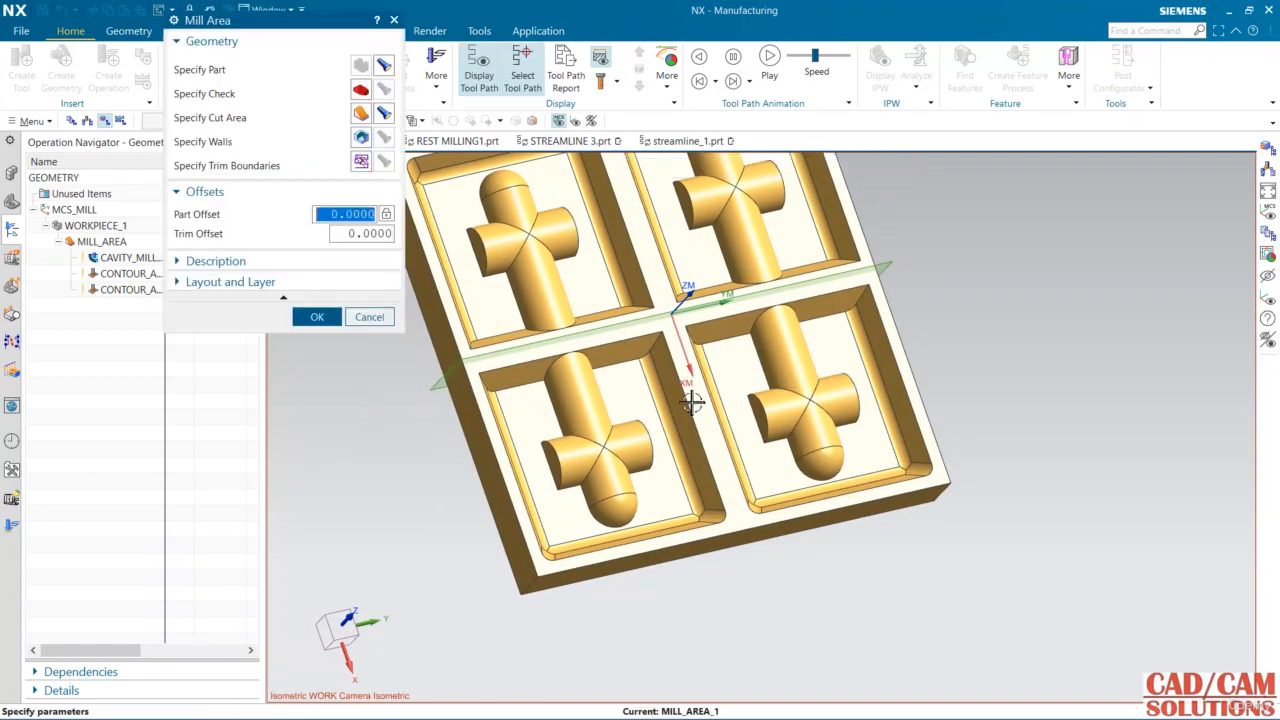
Step: Accept the MILL_AREA_1 definition and compare the cut areas of MILL_AREA and MILL_AREA_1 on the part
left_click(333, 318)
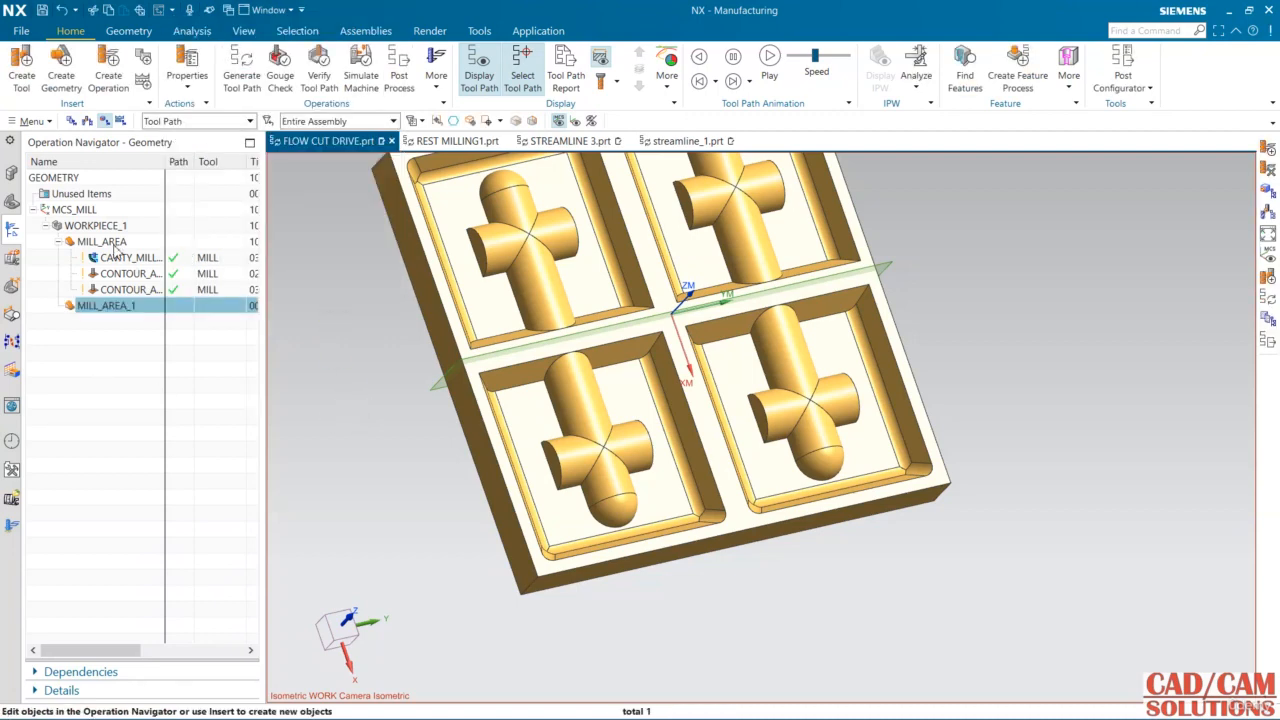
left_click(113, 245)
middle_click_drag(397, 451, 461, 541)
left_click(118, 306)
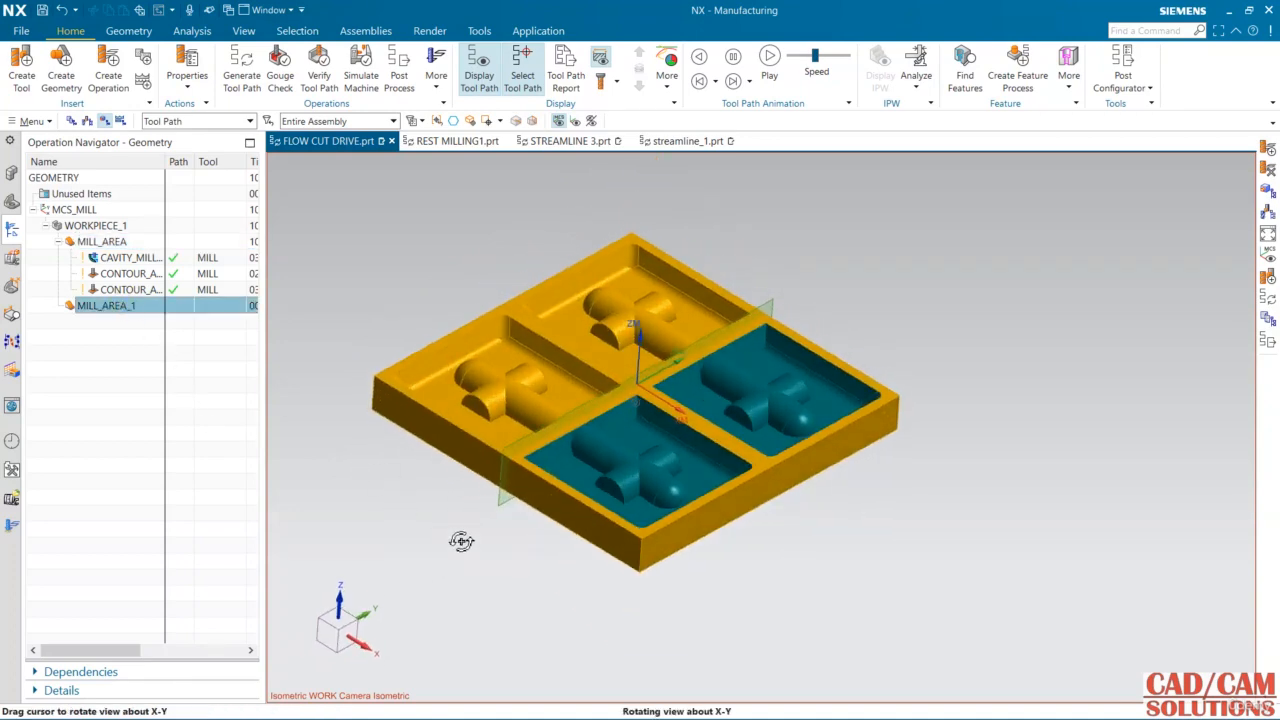
left_click(161, 361)
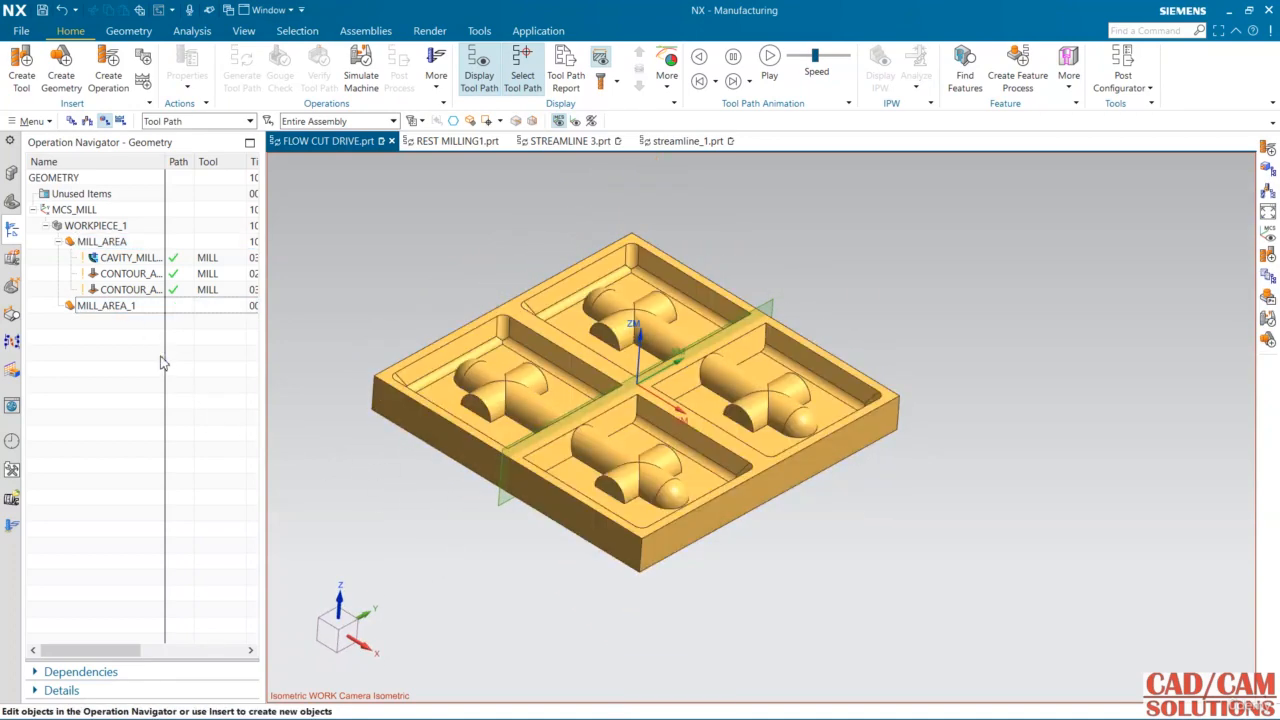
left_click(107, 245)
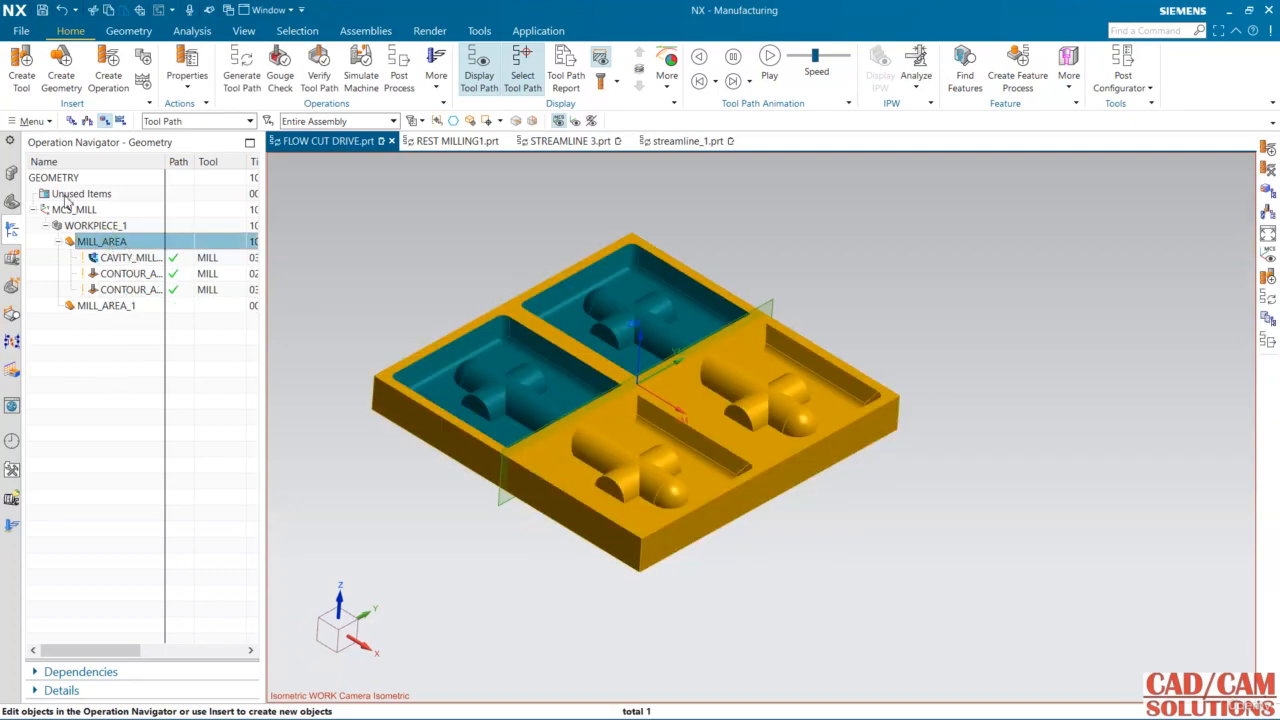
Step: Display the milling tools MILL_1, MILL_2 and MILL_3 on the part to compare them
left_click(87, 121)
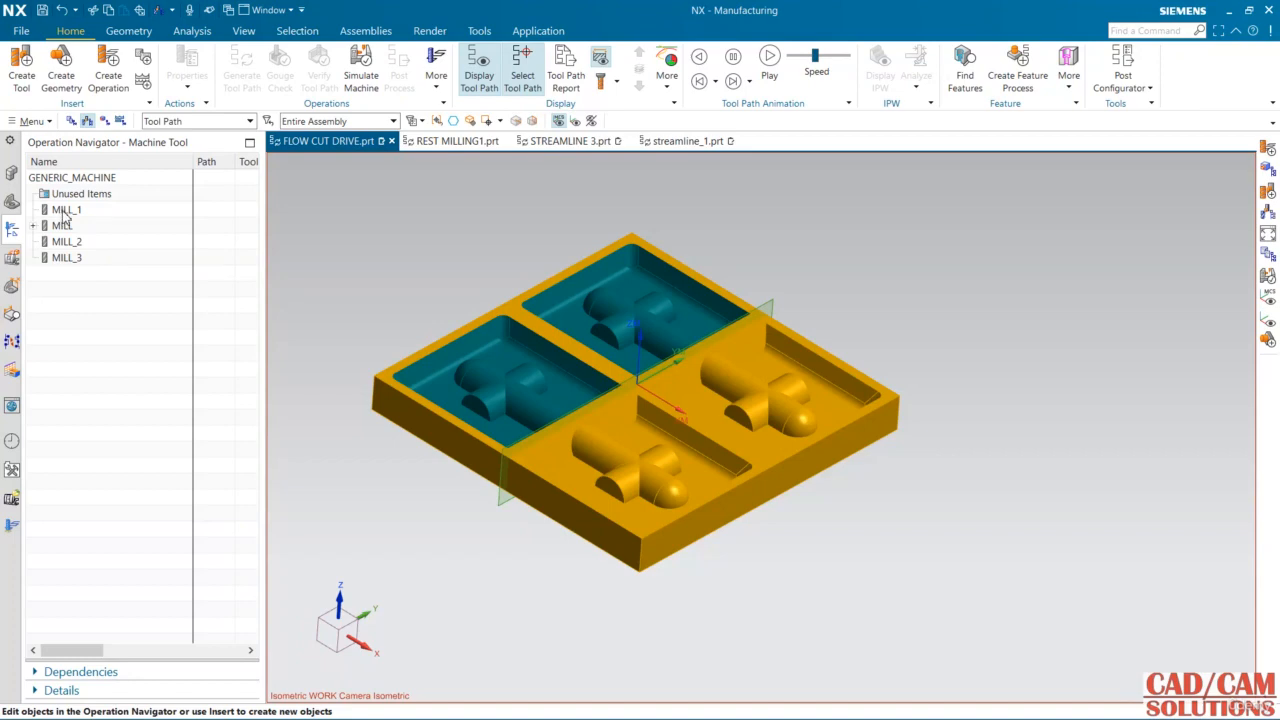
left_click(63, 212)
middle_click_drag(384, 414, 377, 406)
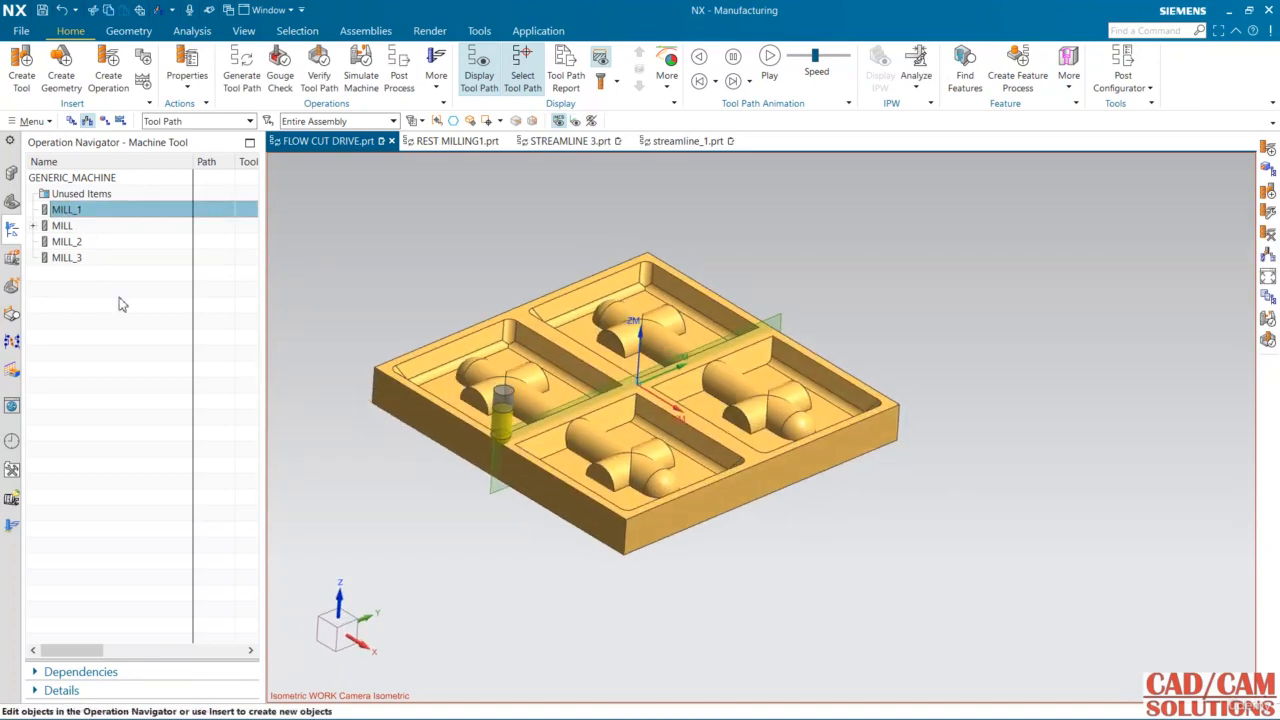
left_click(78, 243)
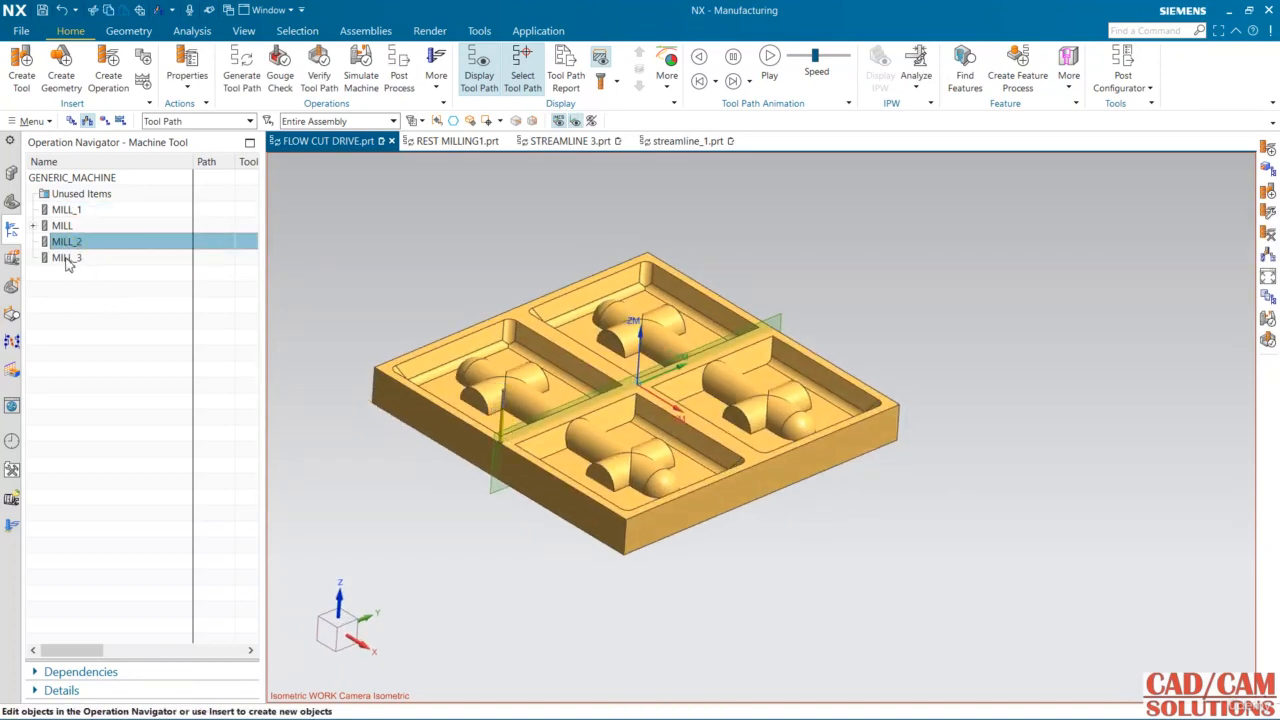
left_click(68, 260)
left_click(69, 244)
Step: Edit the MILL_2 tool, giving it a flute length of 1 and a diameter of 0.4
double_click(69, 244)
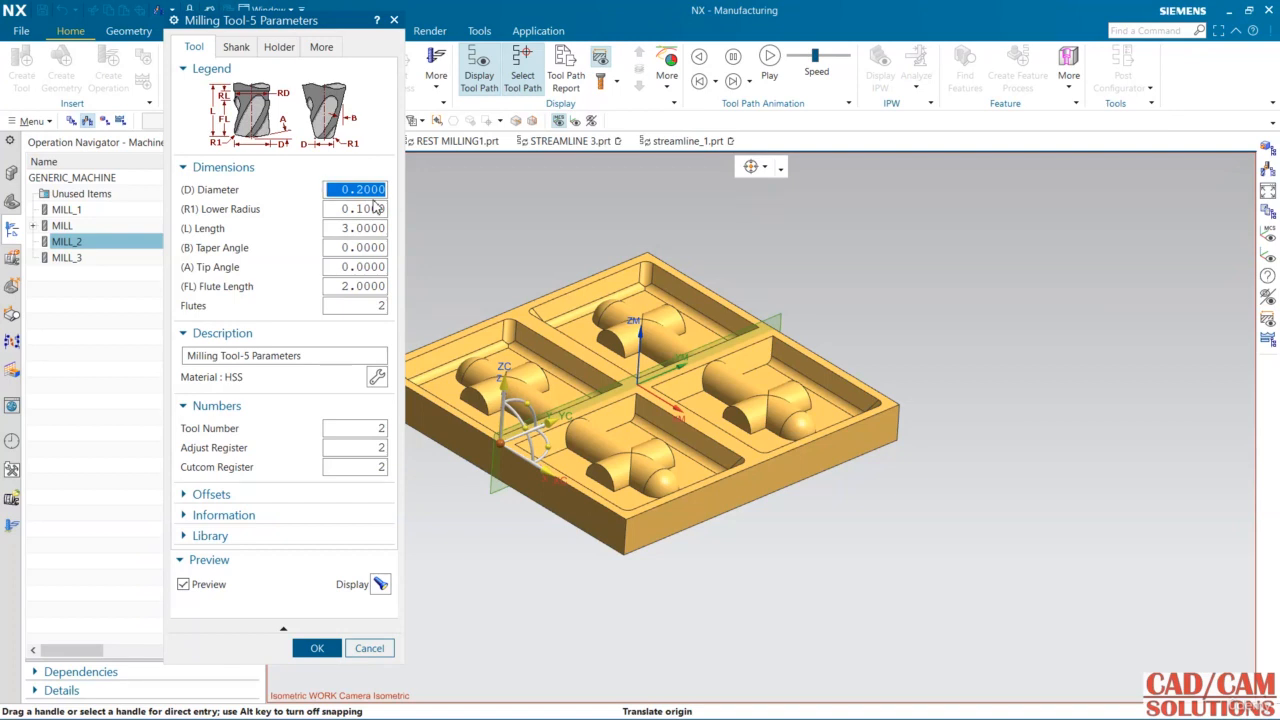
left_click(366, 287)
type("1.")
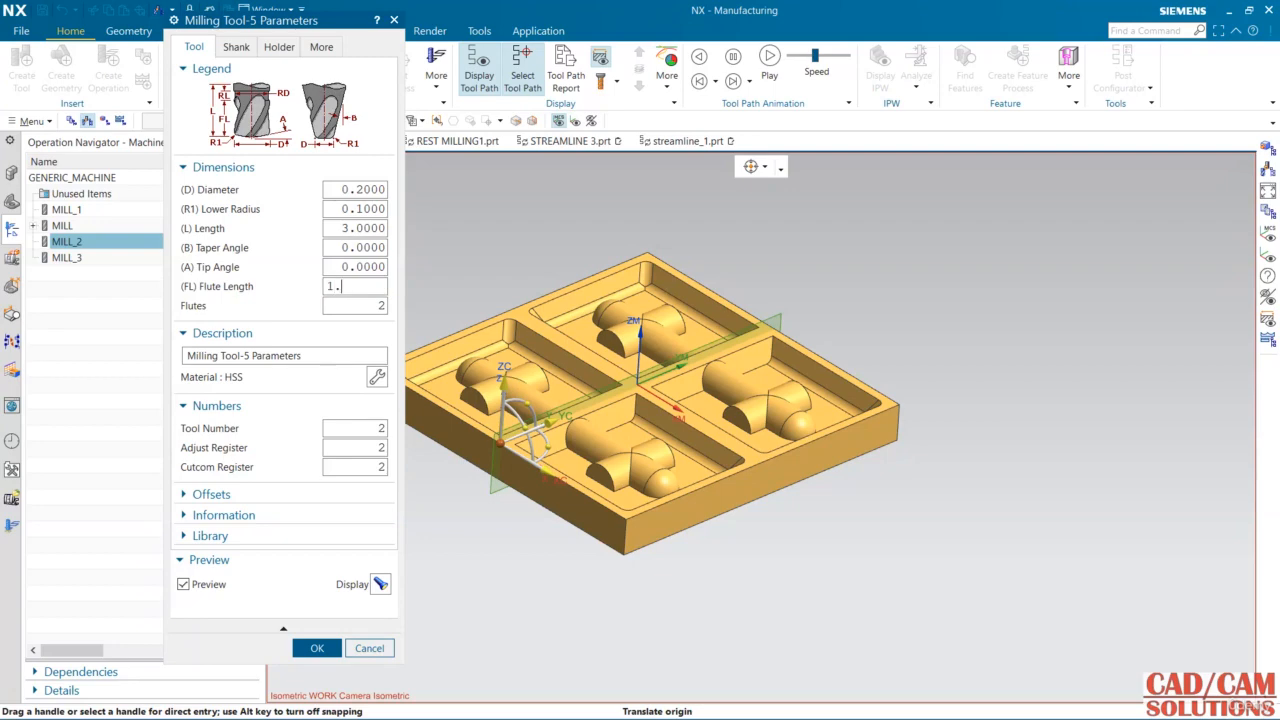
scroll(492, 435, "up", 4)
scroll(492, 435, "up", 3)
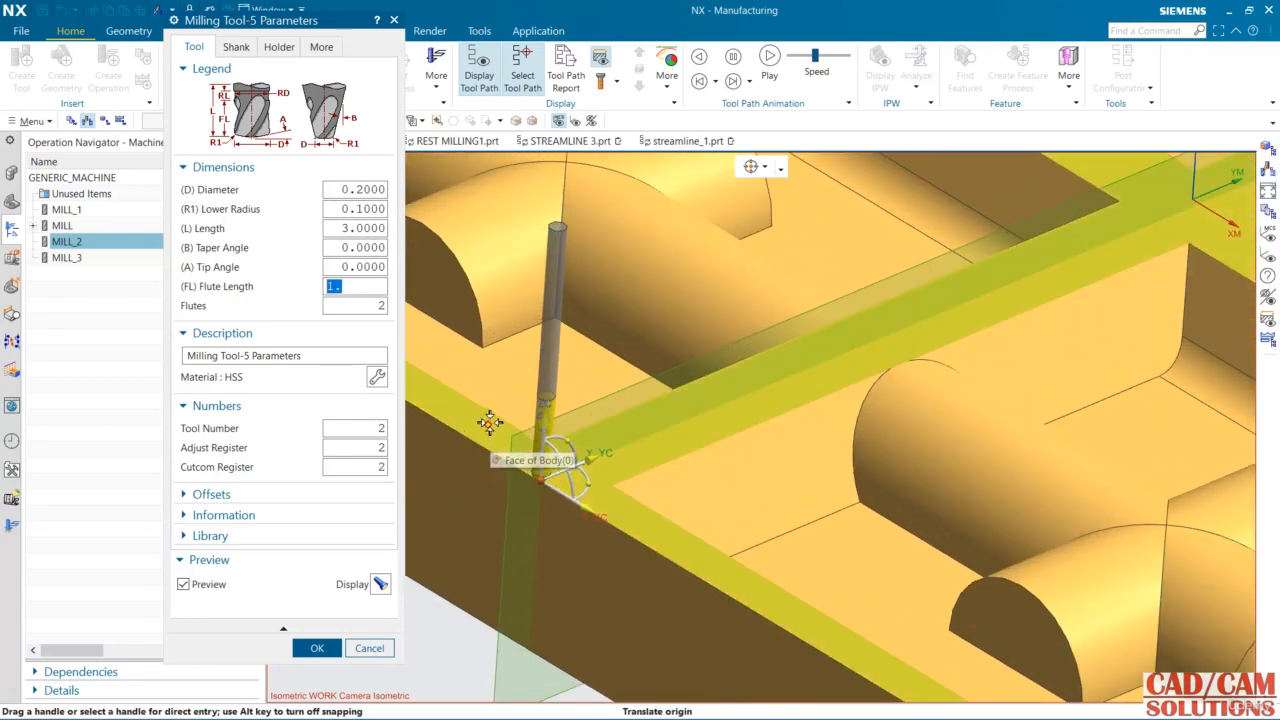
scroll(591, 380, "down", 3)
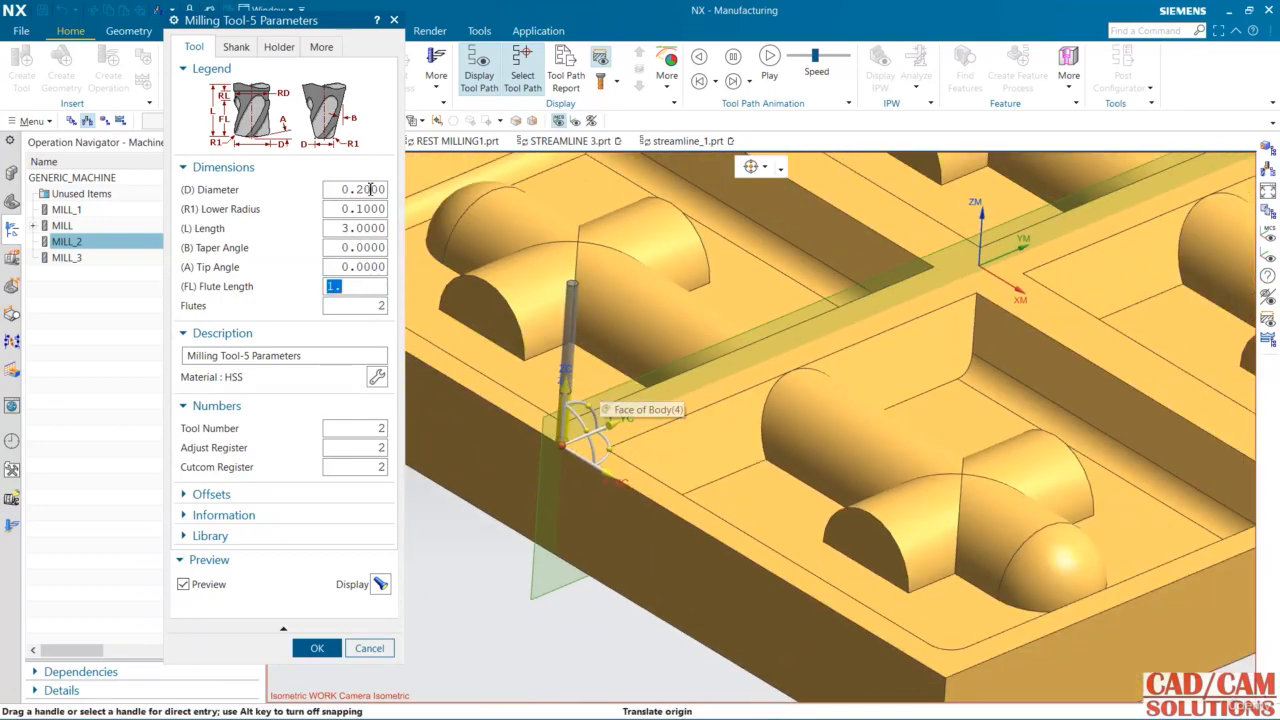
left_click_drag(365, 189, 357, 189)
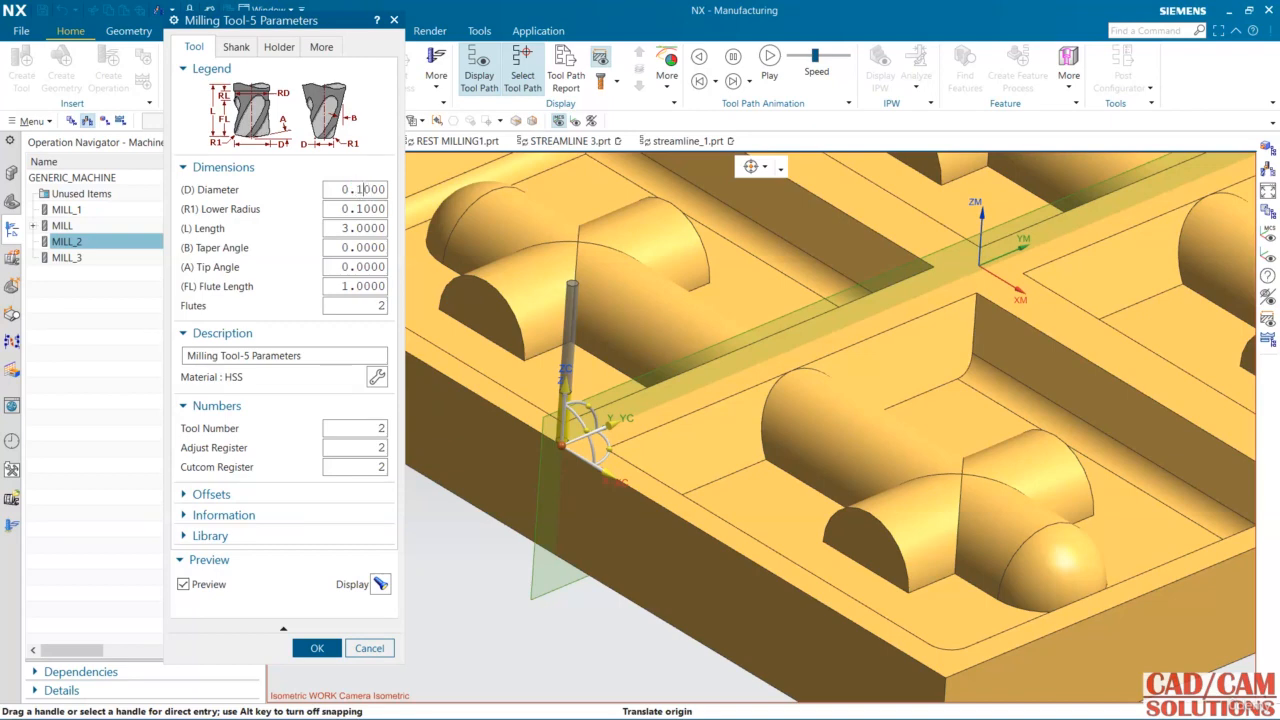
left_click(362, 188)
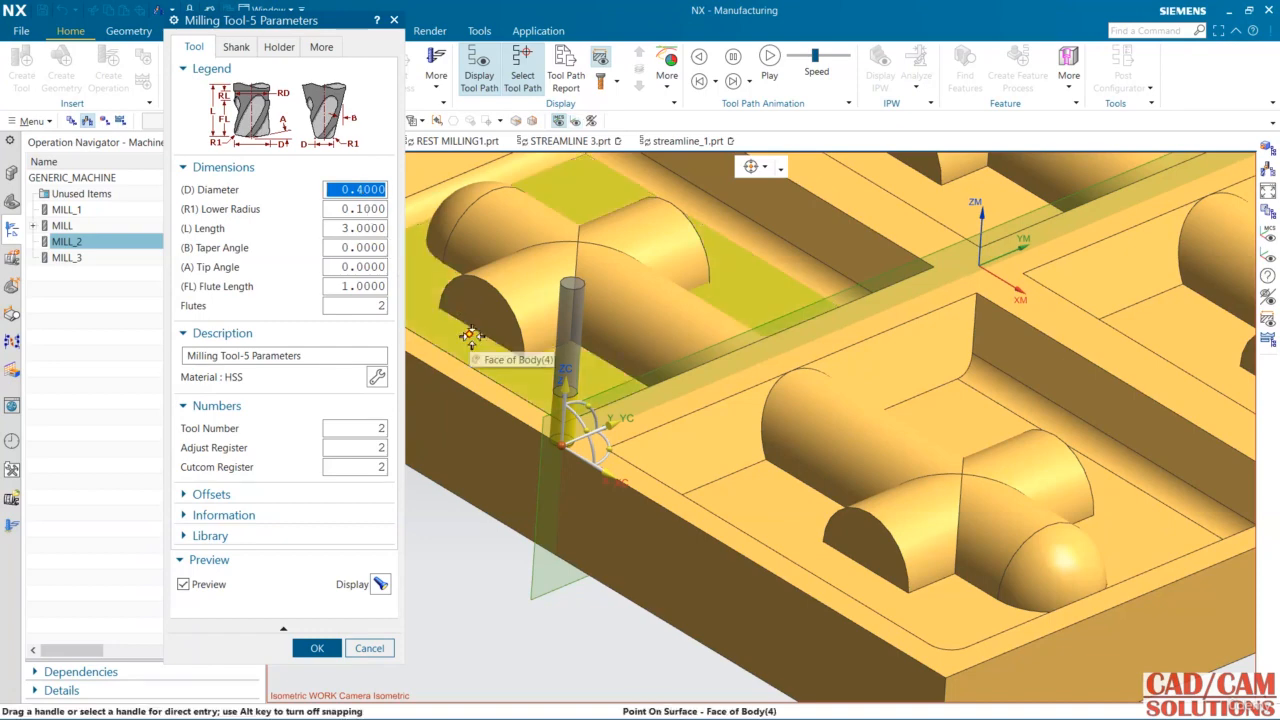
left_click(318, 648)
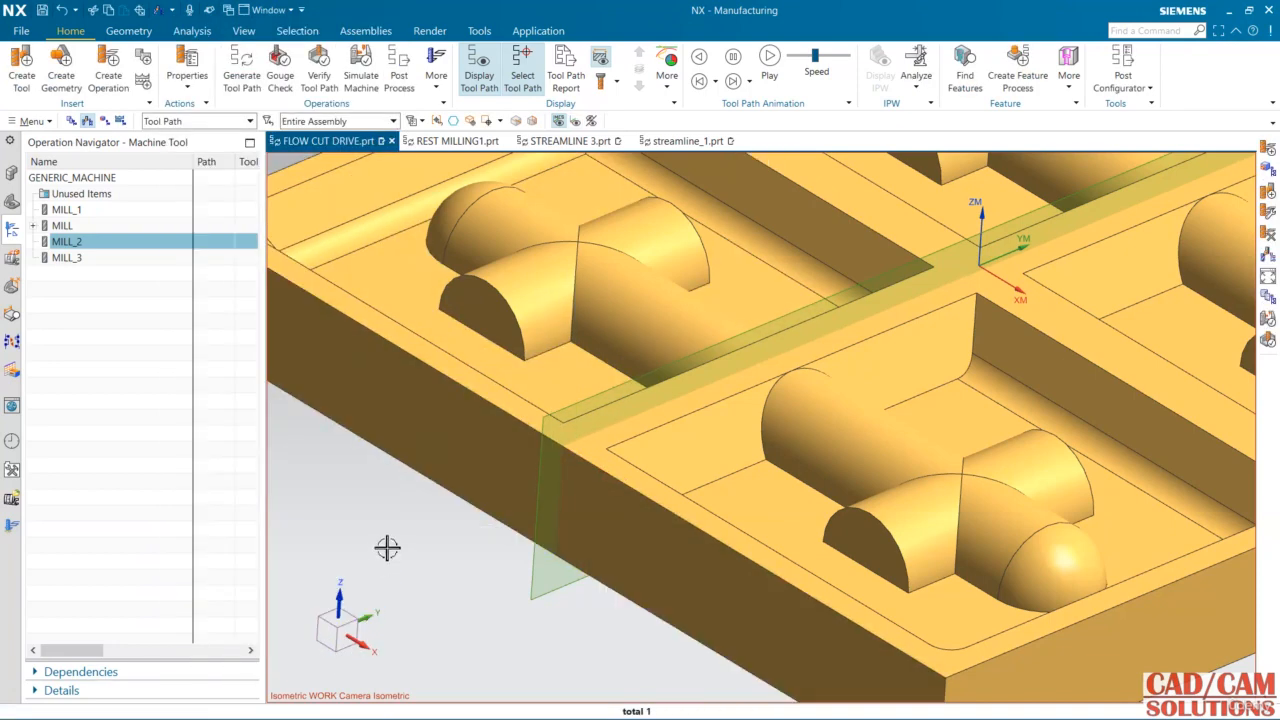
scroll(417, 539, "down", 3)
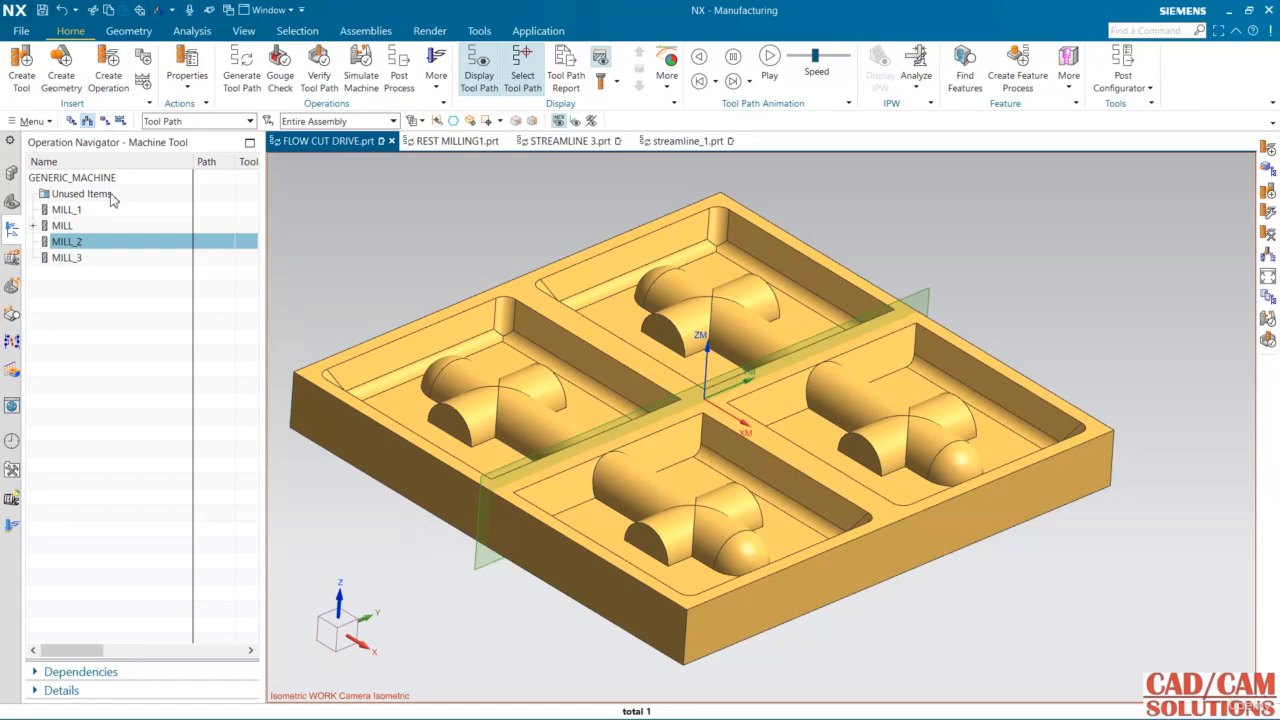
Step: Create a mill_contour Flowcut Single operation in PROGRAM using tool MILL_2, geometry MILL_AREA and method MILL_FINISH
left_click(108, 68)
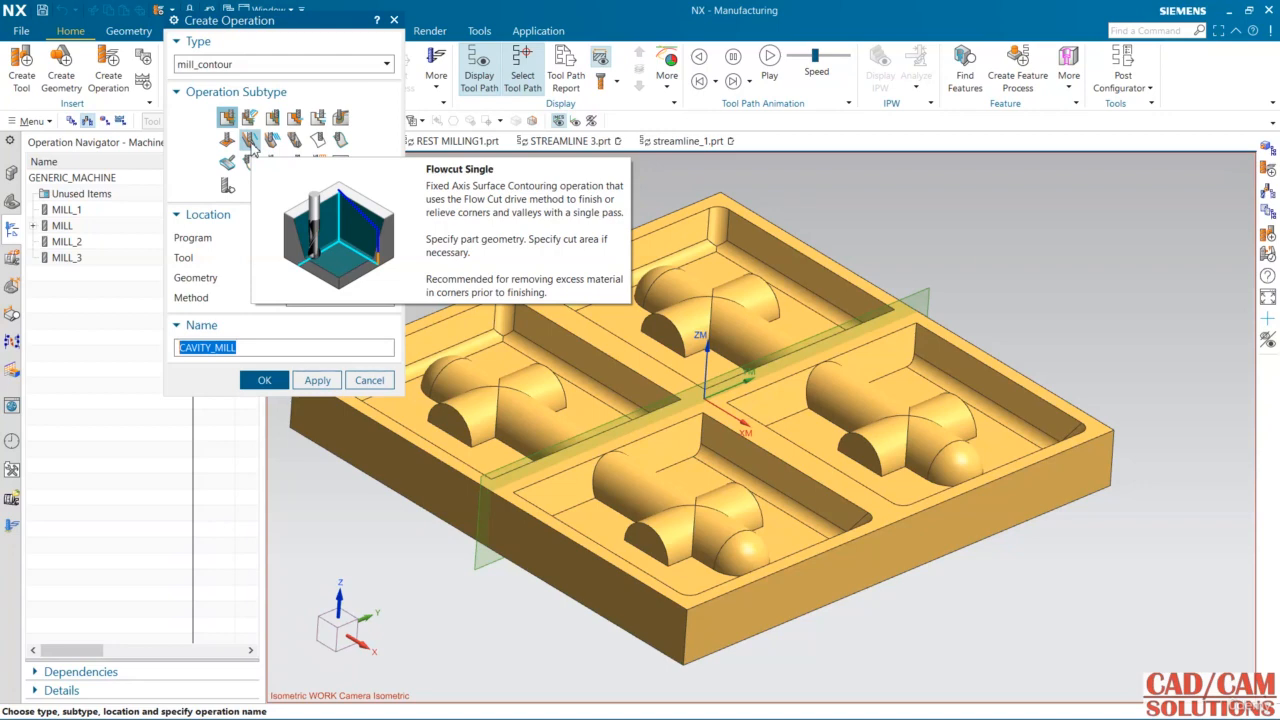
left_click(250, 141)
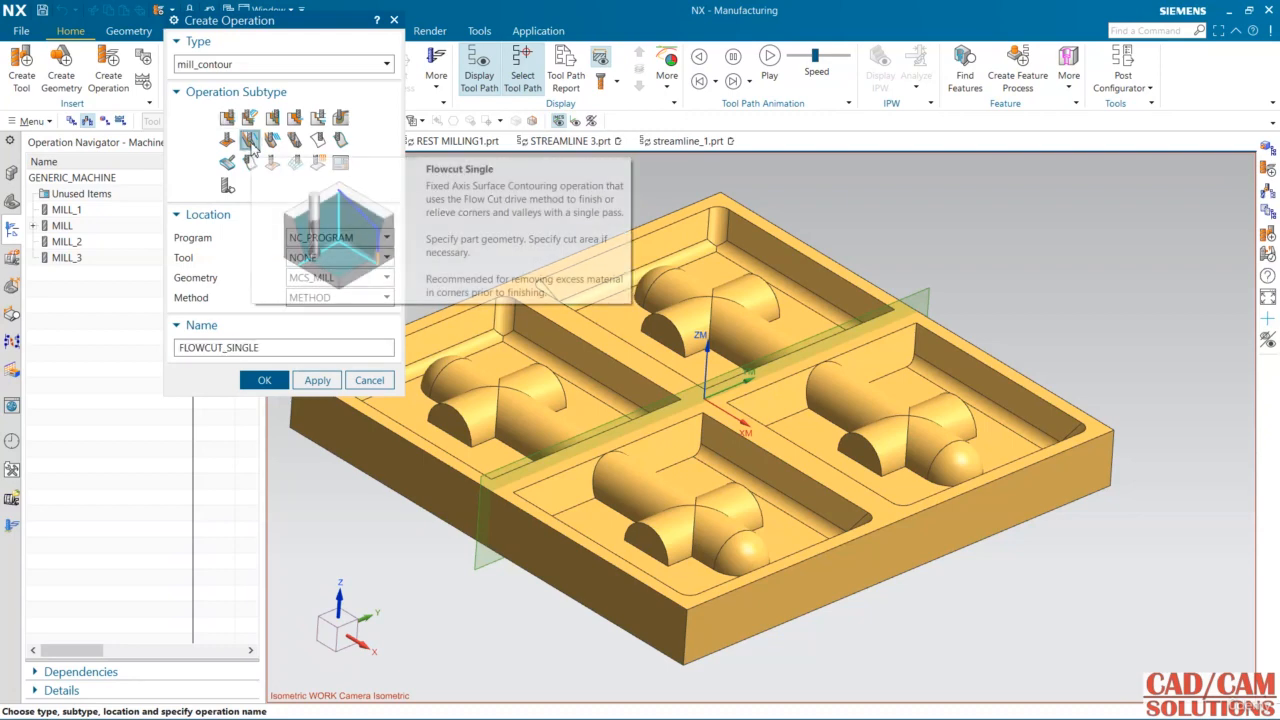
left_click(71, 120)
left_click(85, 209)
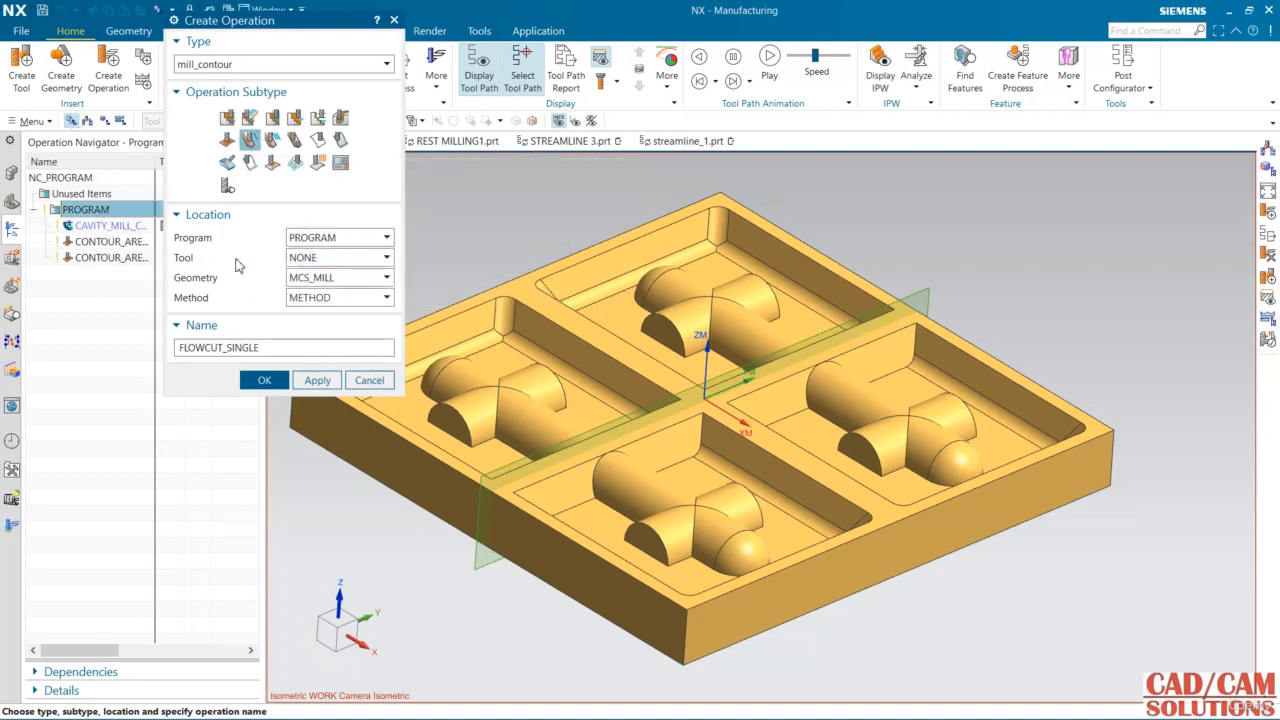
left_click(87, 120)
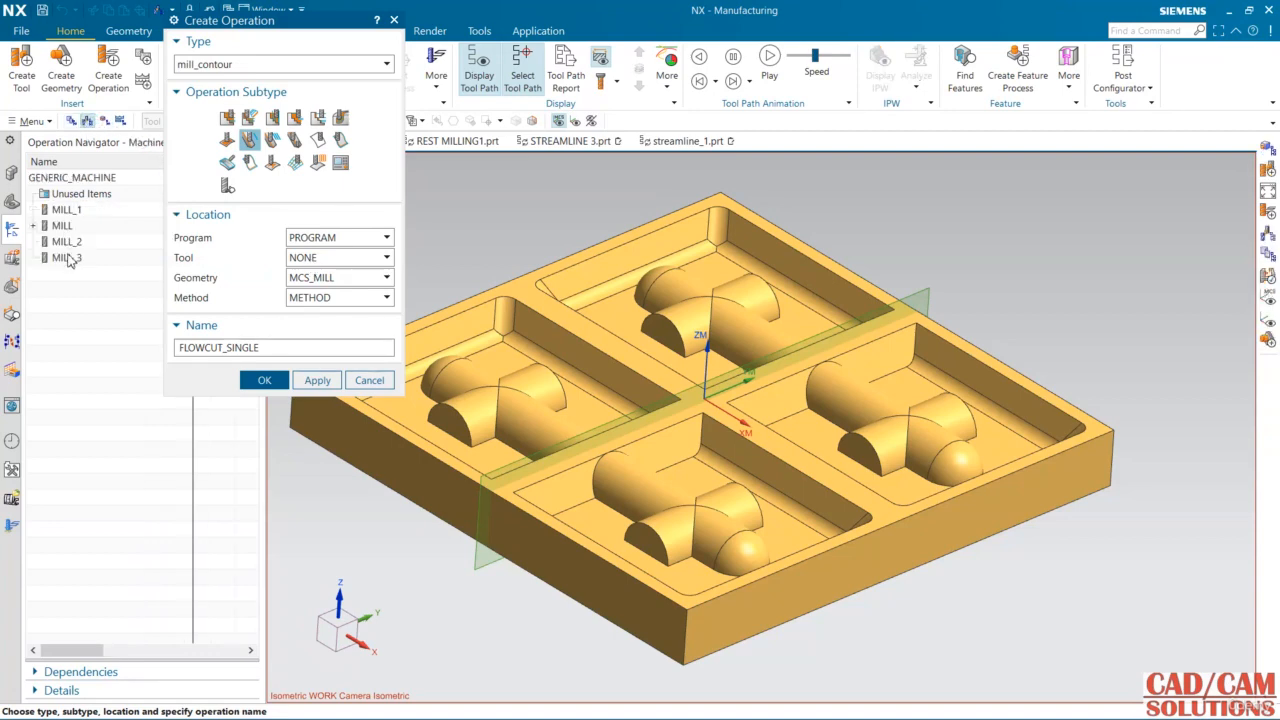
left_click(66, 243)
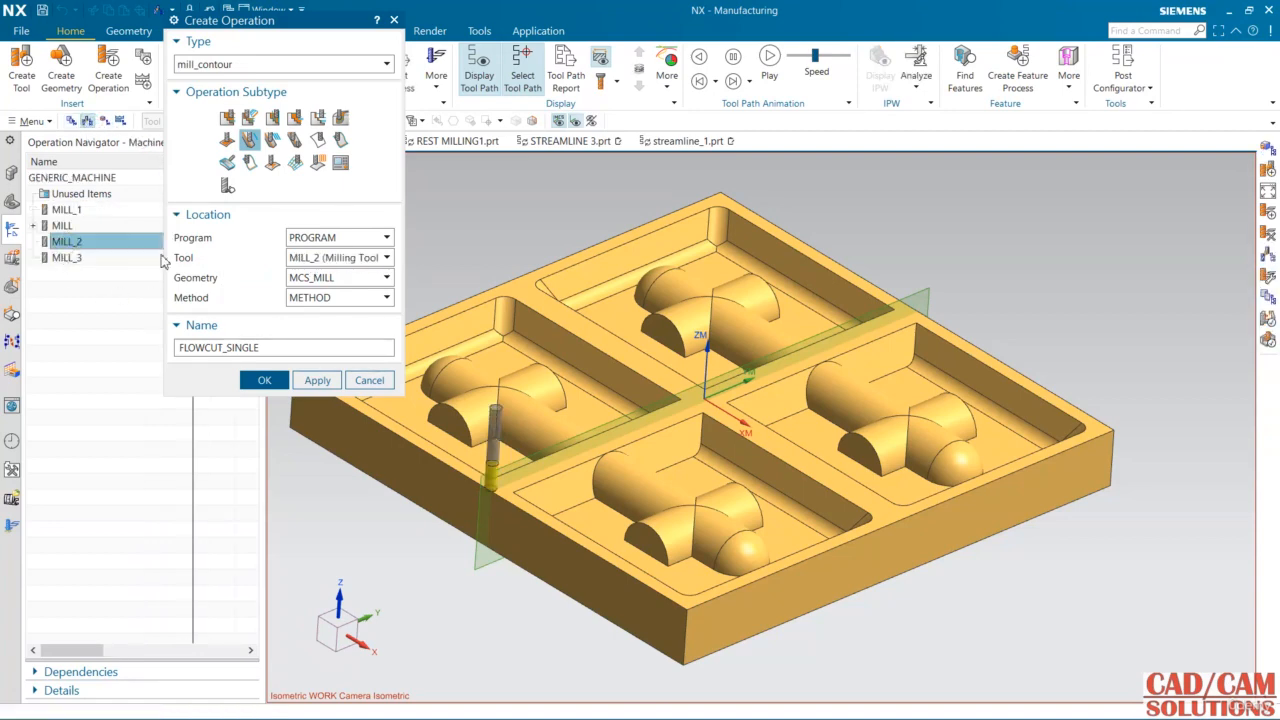
left_click(104, 120)
left_click(110, 243)
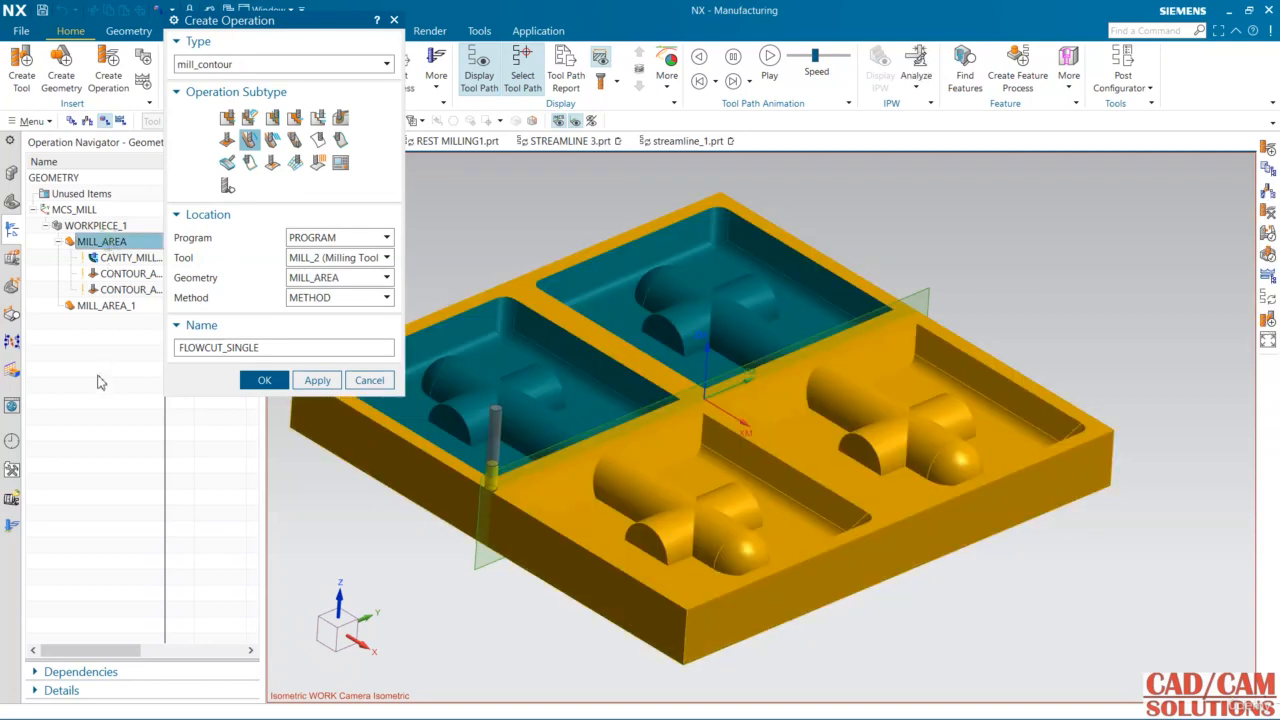
left_click(308, 297)
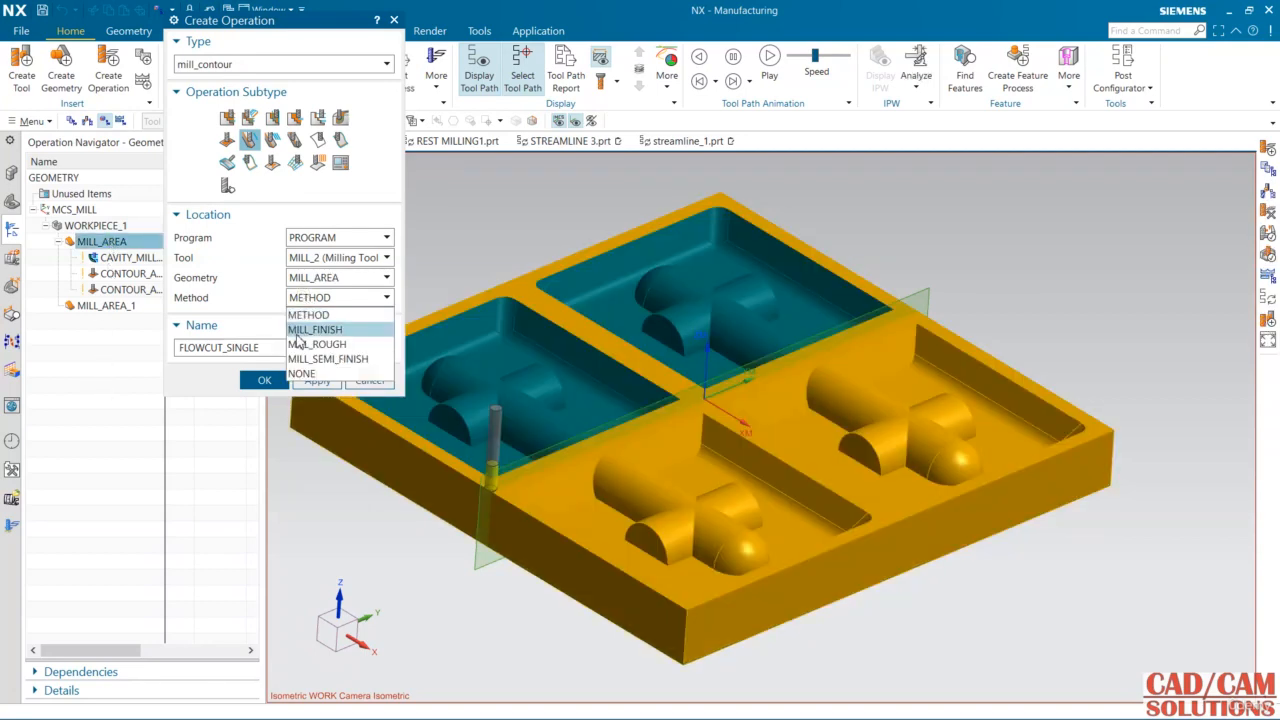
left_click(301, 332)
left_click(264, 380)
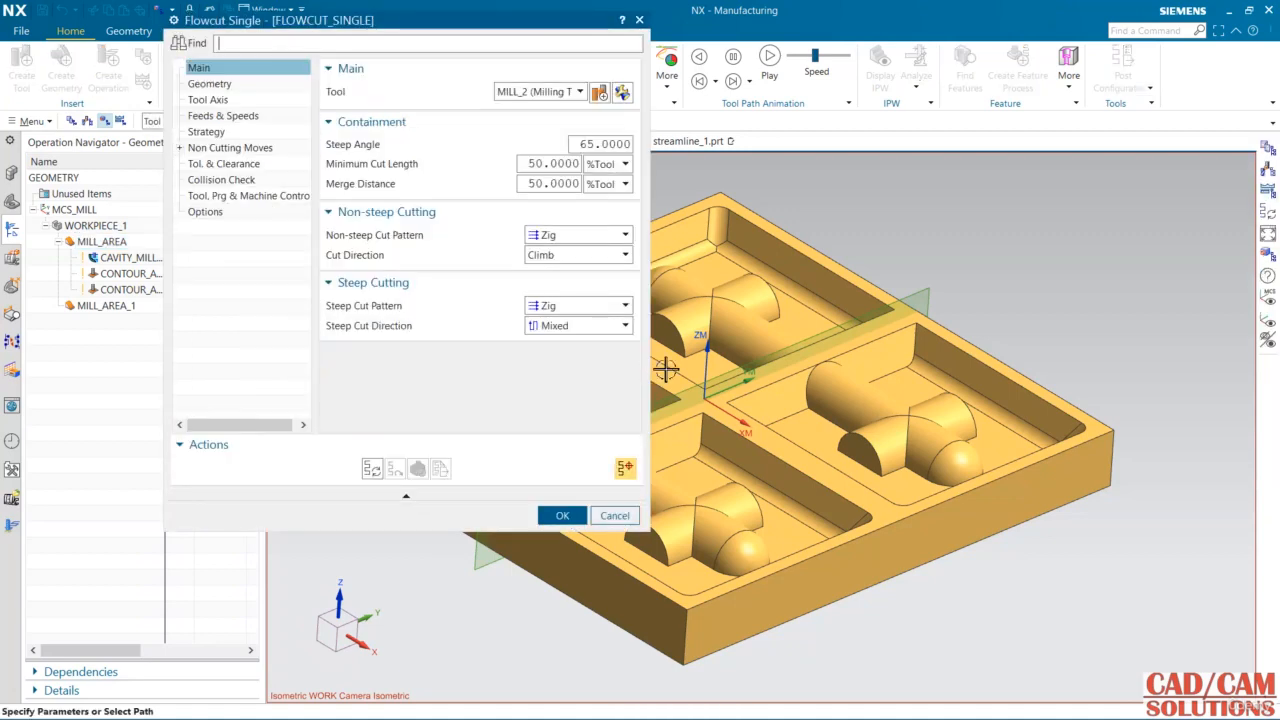
Step: Check the FLOWCUT_SINGLE operation's geometry, cut area and strategy settings, including the uncut corners option
left_click_drag(472, 20, 394, 52)
middle_click_drag(658, 357, 868, 331)
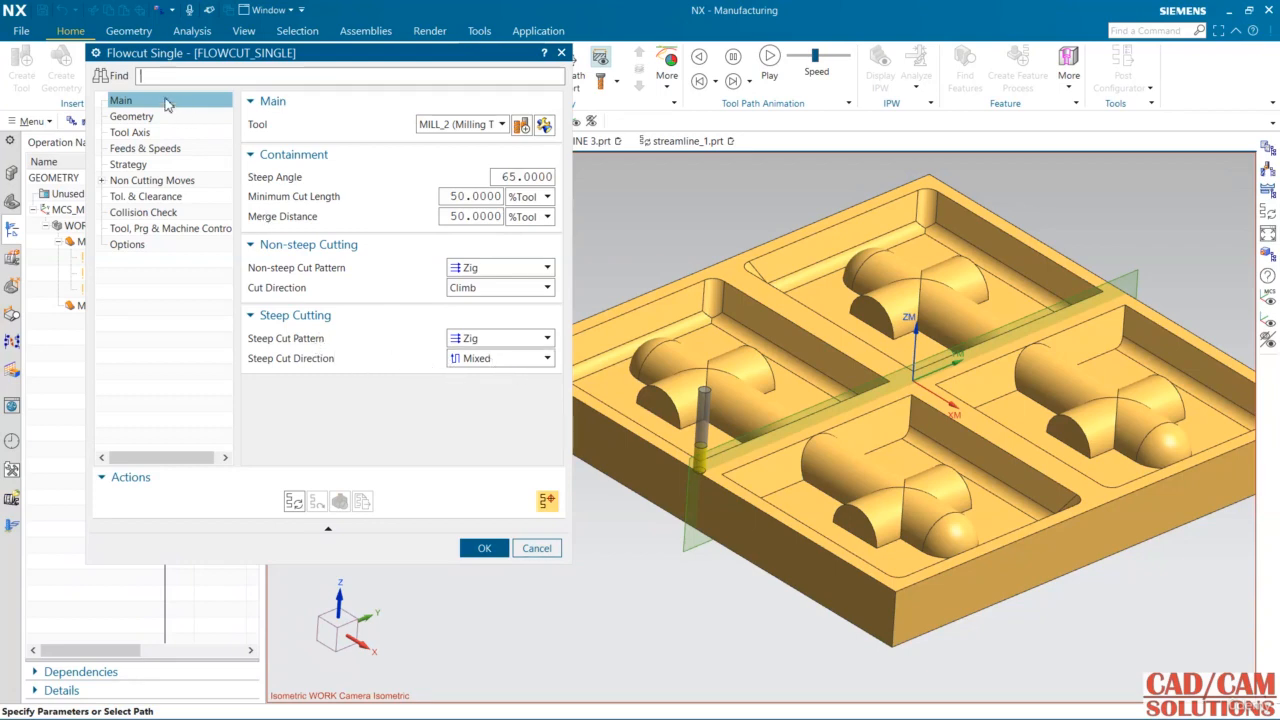
left_click(128, 118)
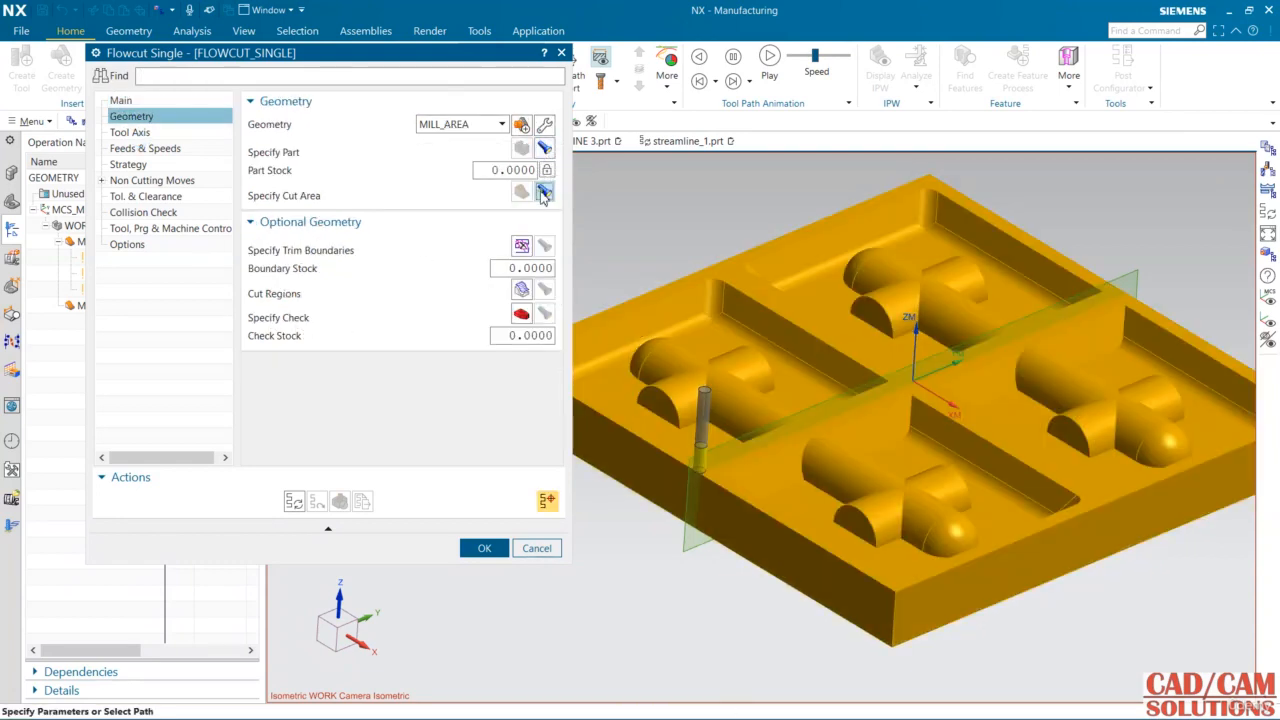
left_click(543, 193)
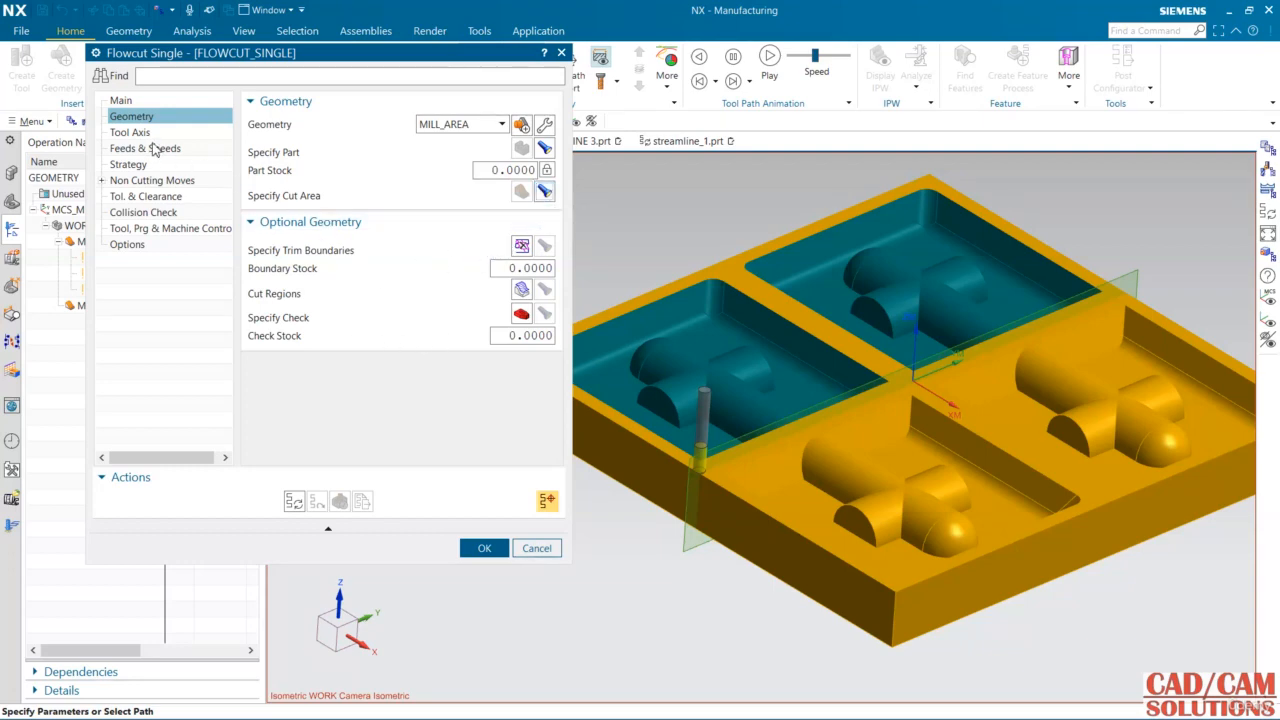
left_click(130, 165)
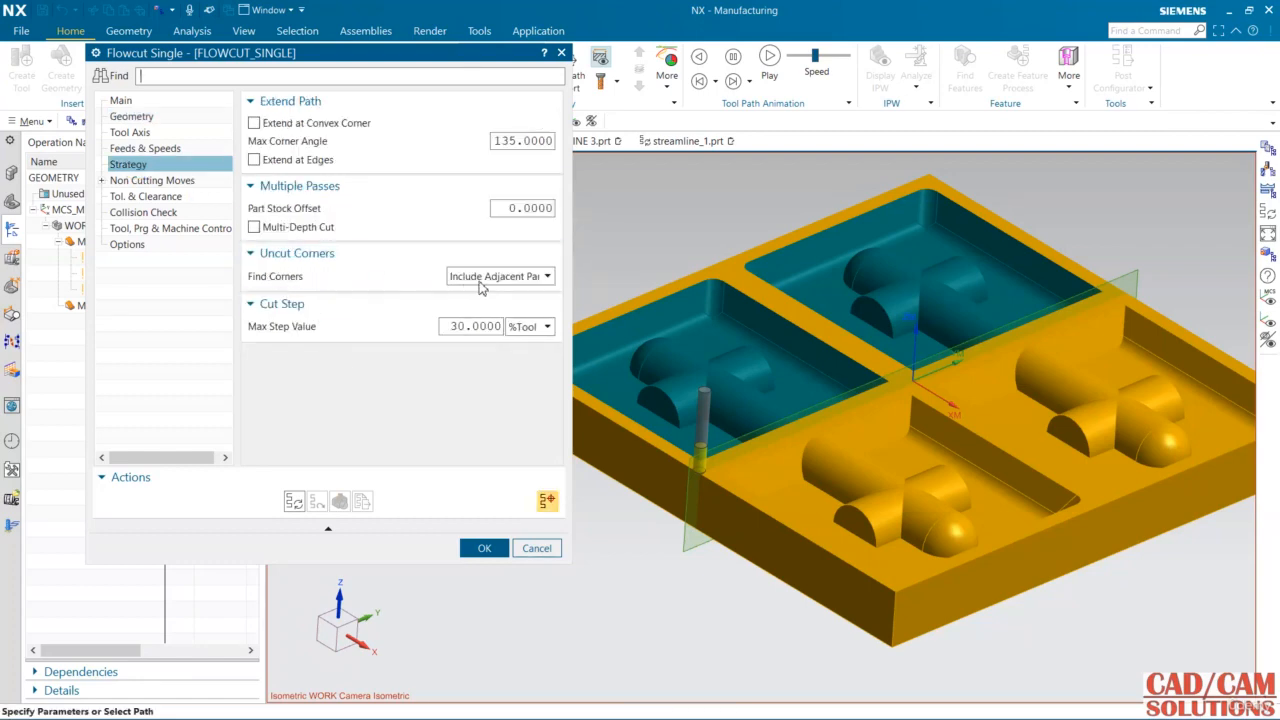
mouse_move(481, 287)
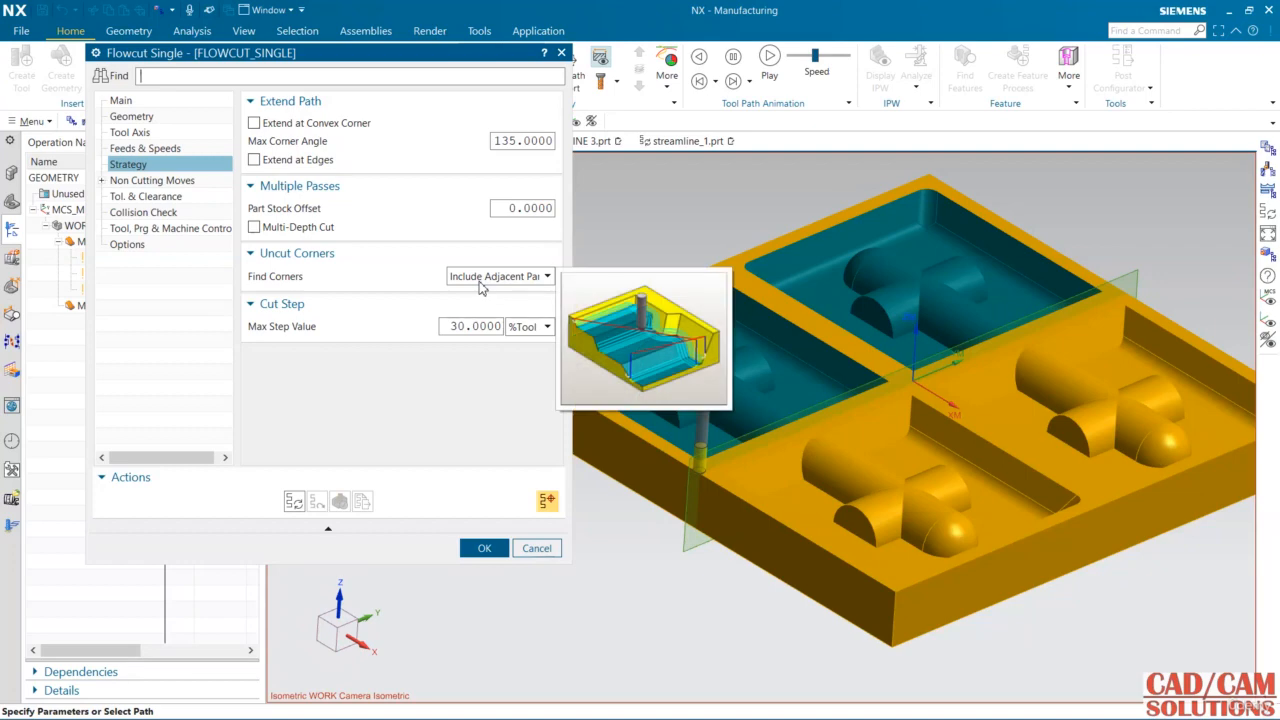
Step: Generate the FLOWCUT_SINGLE tool path and replay the tool motion at animation speed 7
left_click(294, 500)
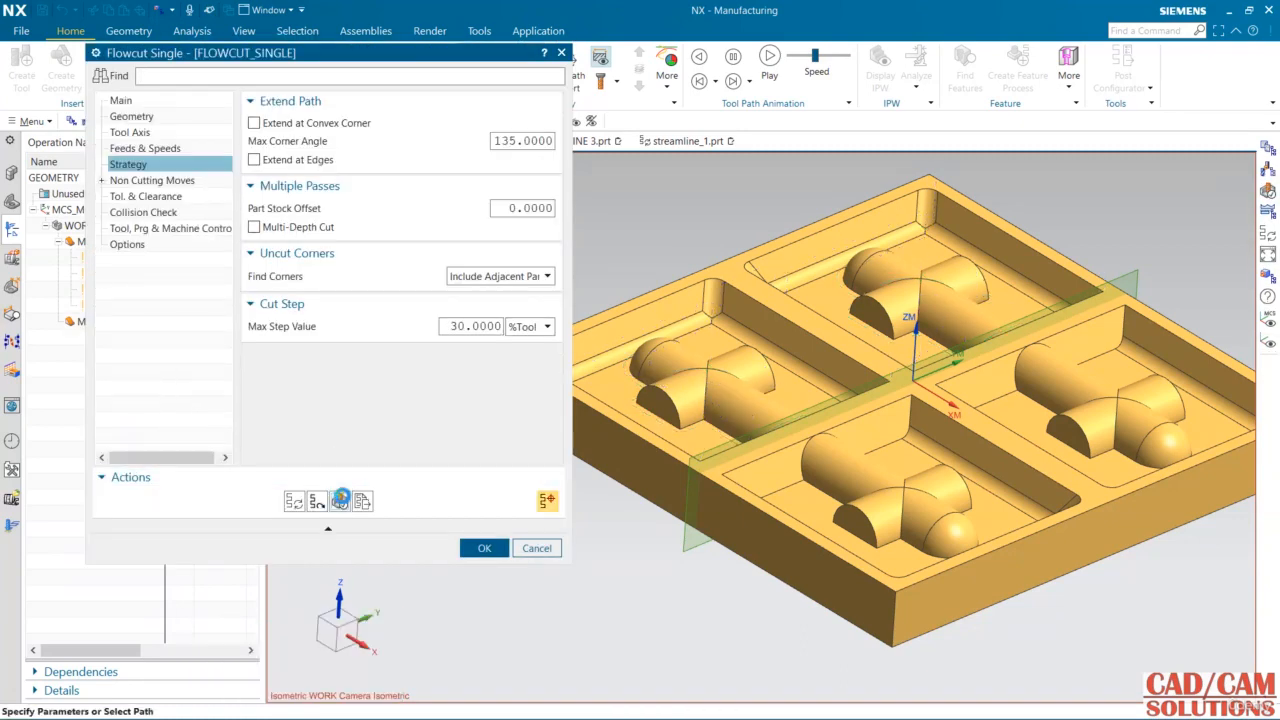
left_click(340, 500)
middle_click_drag(446, 383, 467, 392)
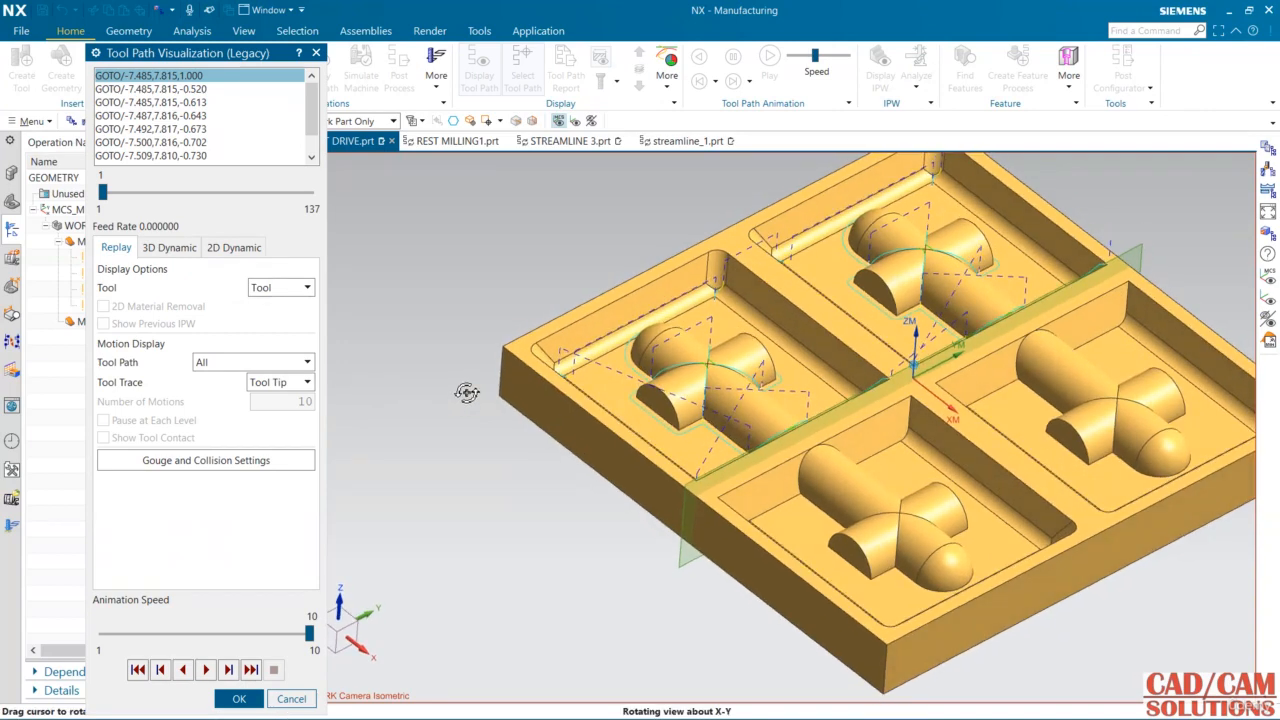
left_click_drag(309, 633, 222, 640)
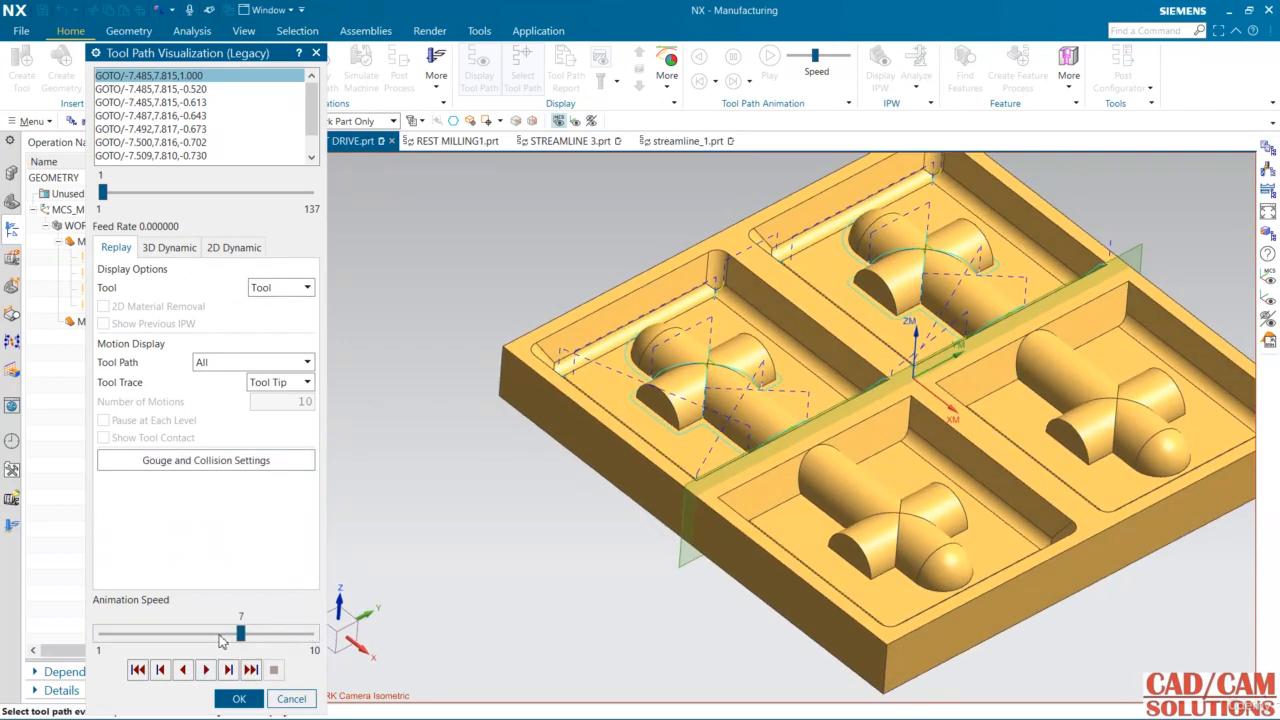
left_click(205, 669)
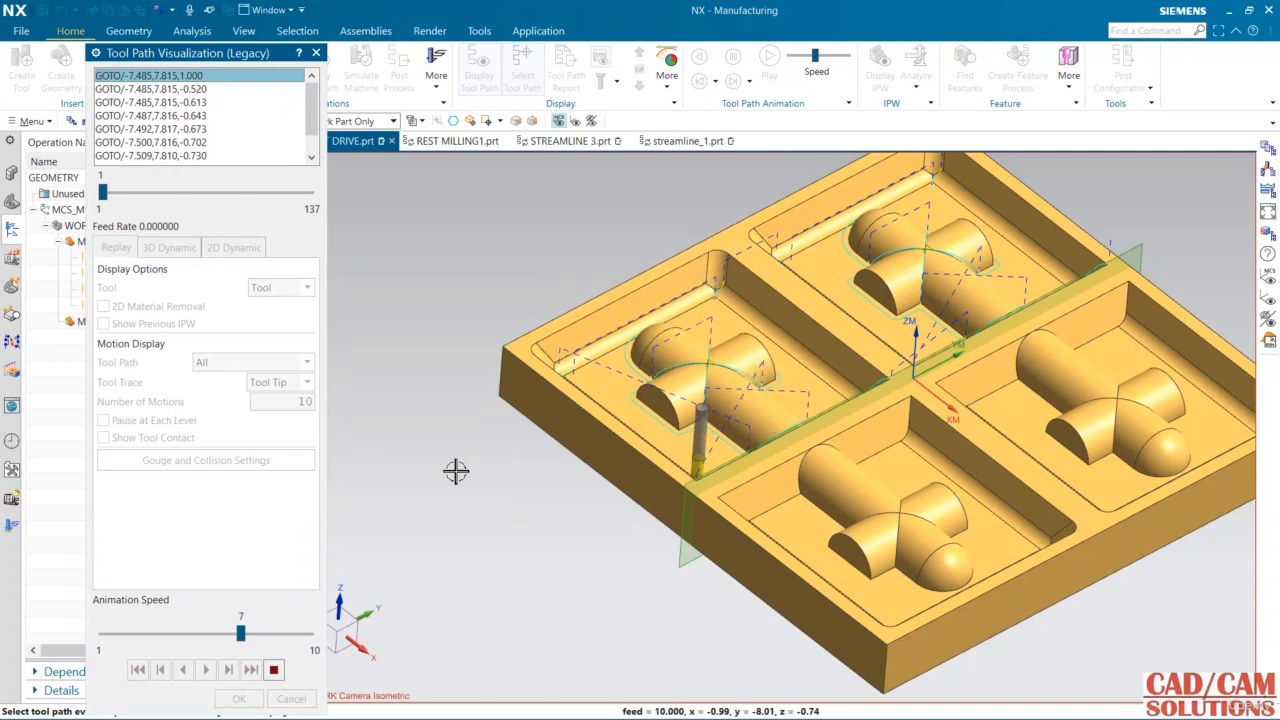
left_click(272, 671)
Step: Simulate the FLOWCUT_SINGLE material removal in 3D Dynamic mode and close the visualization
left_click(166, 247)
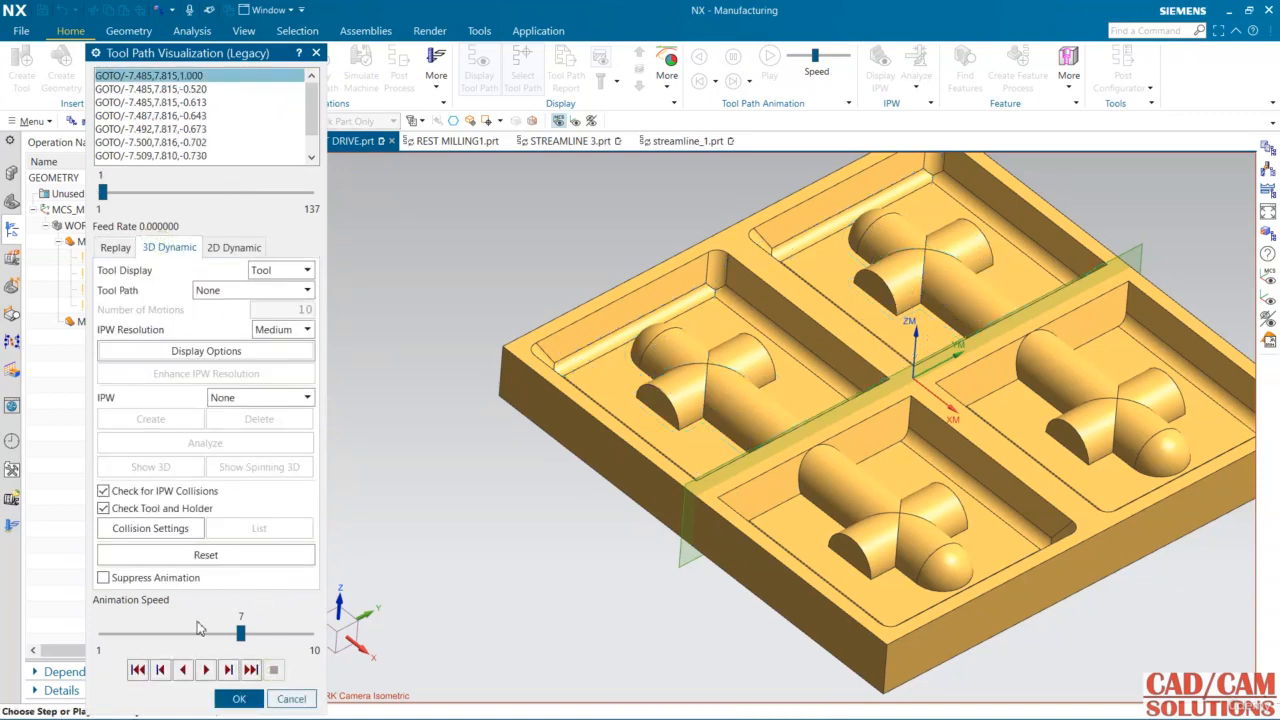
left_click(205, 670)
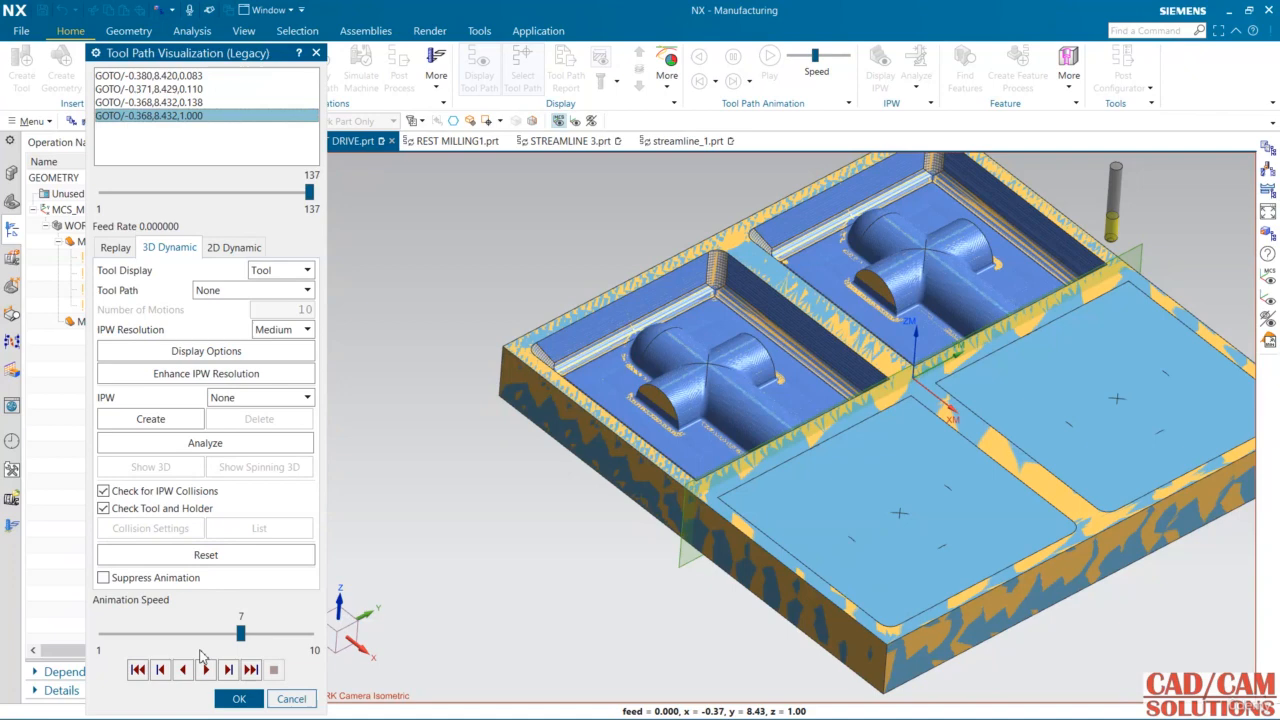
left_click(237, 697)
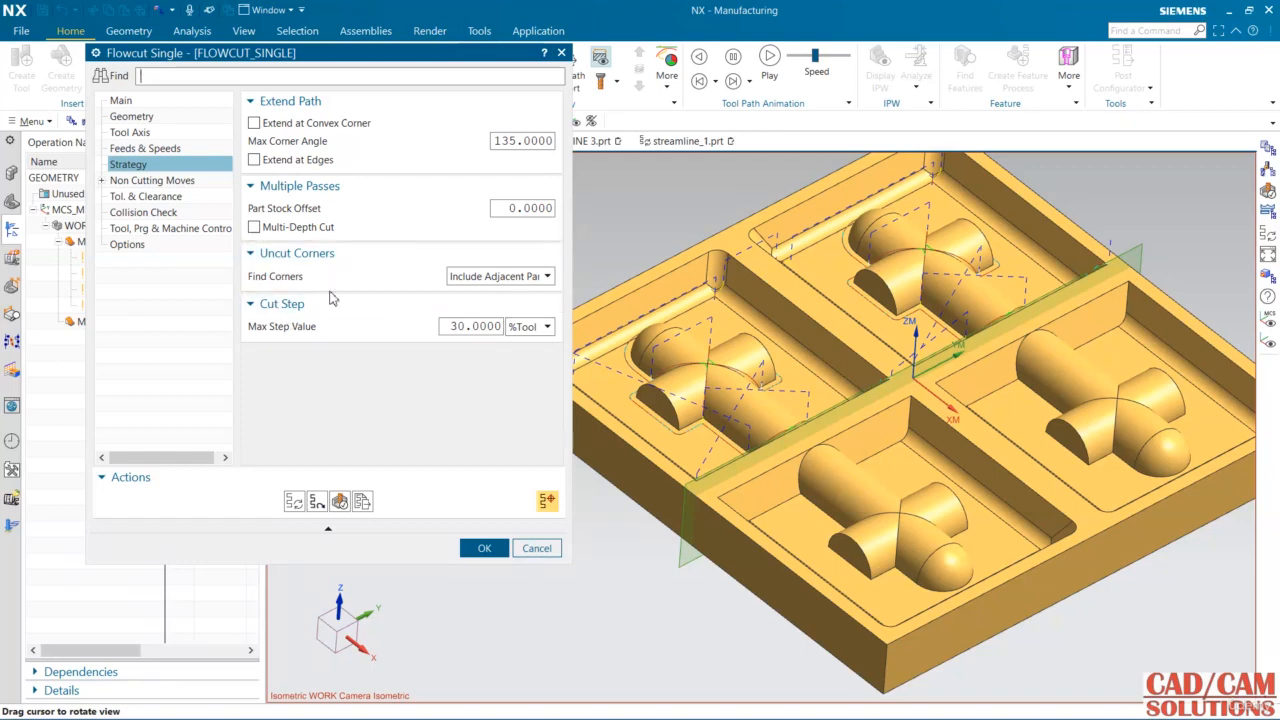
Step: Set FLOWCUT_SINGLE to find uncut corners Within Cut Area, regenerate its tool path and accept the operation
mouse_move(502, 281)
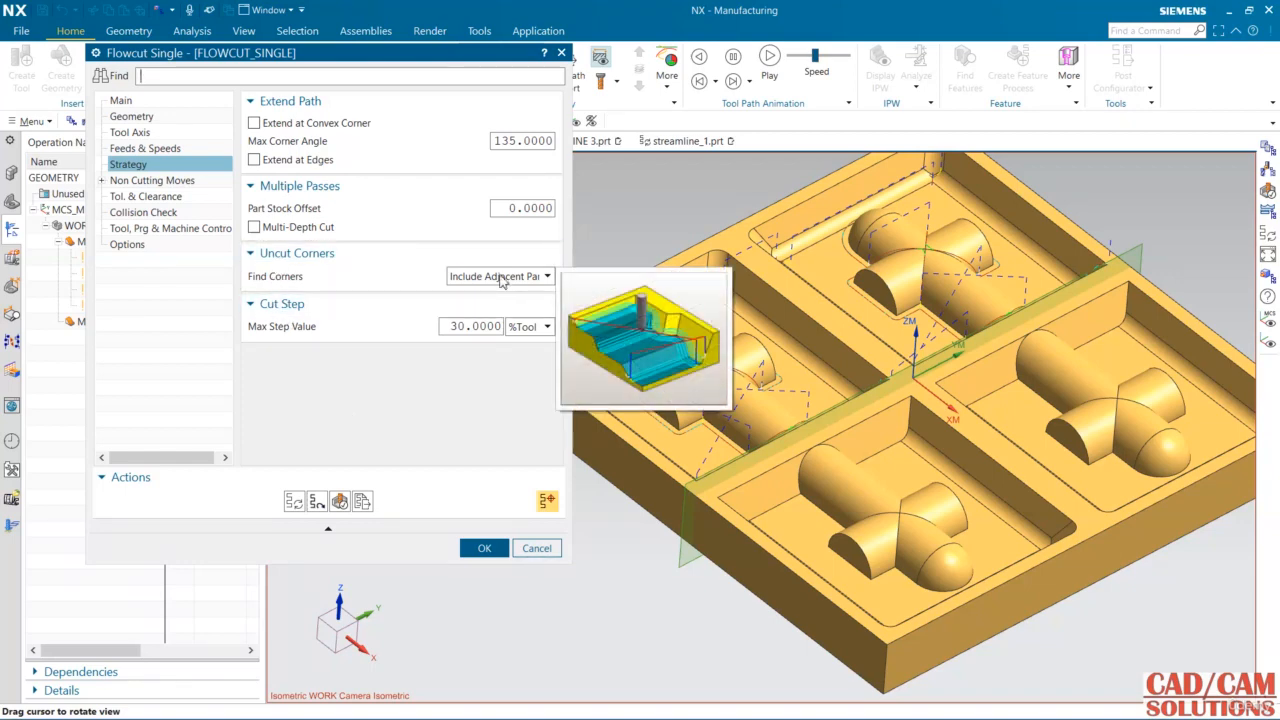
left_click(502, 279)
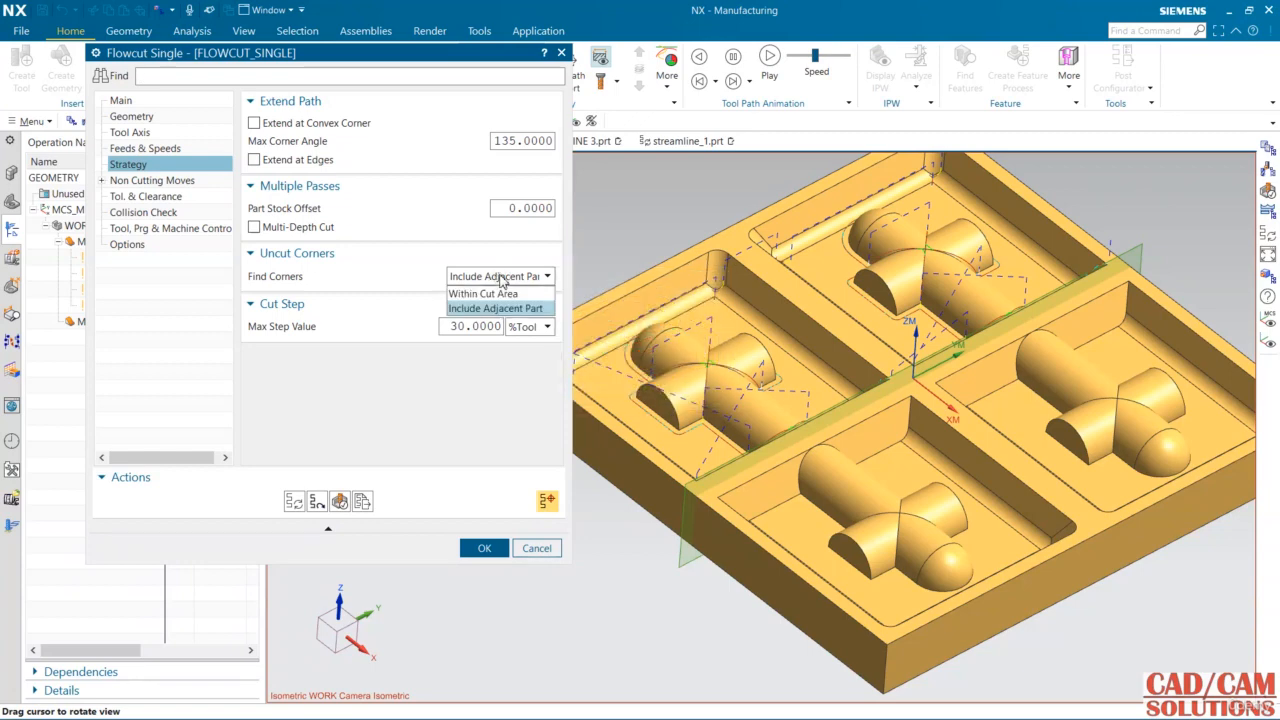
left_click(502, 279)
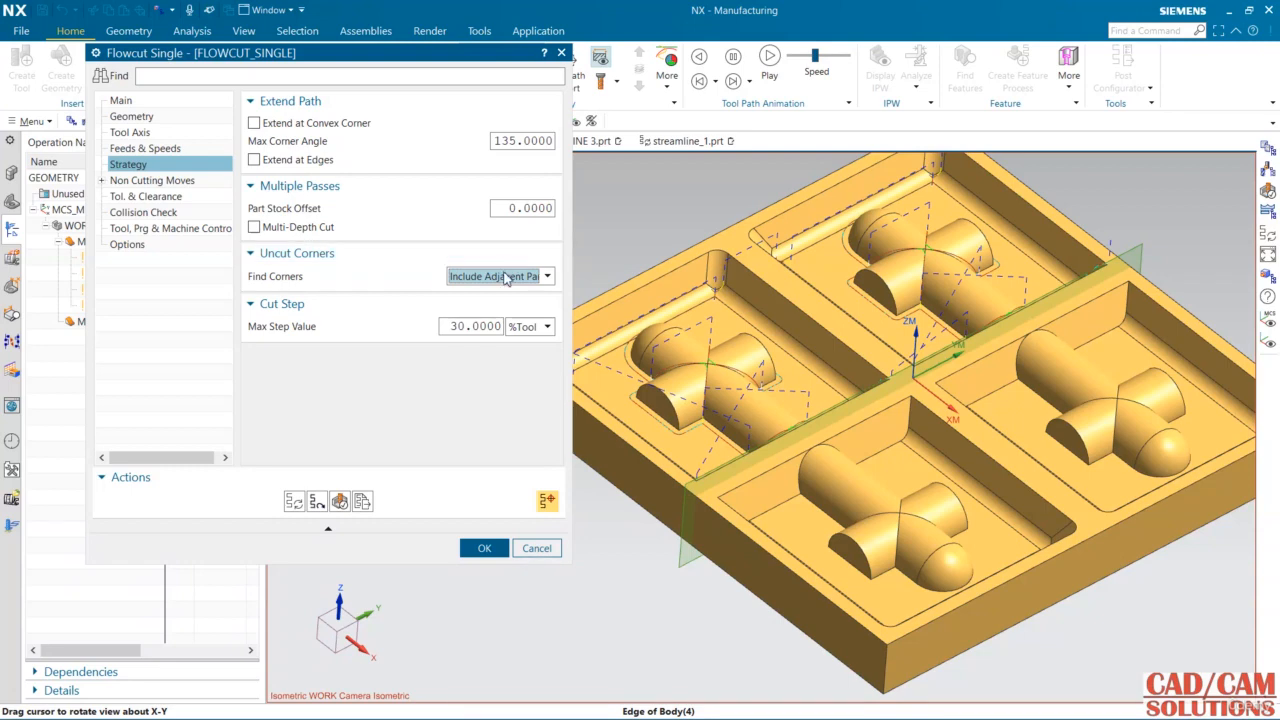
mouse_move(505, 279)
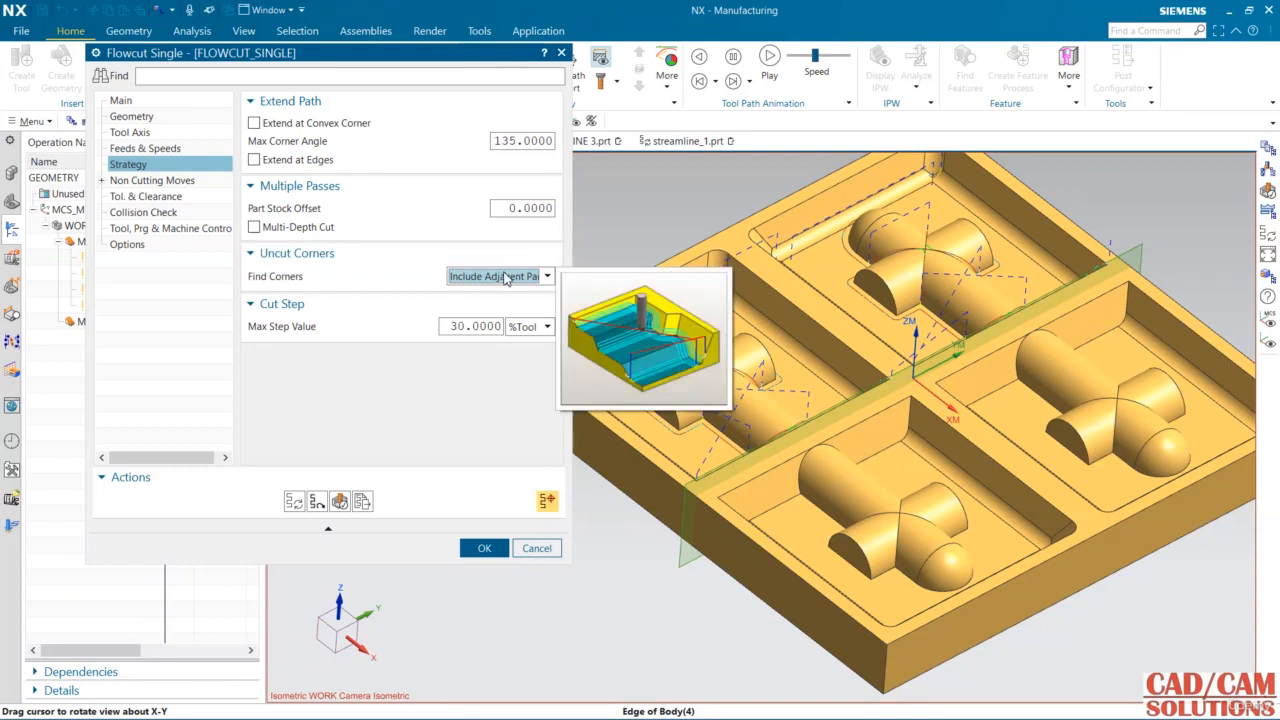
left_click(505, 279)
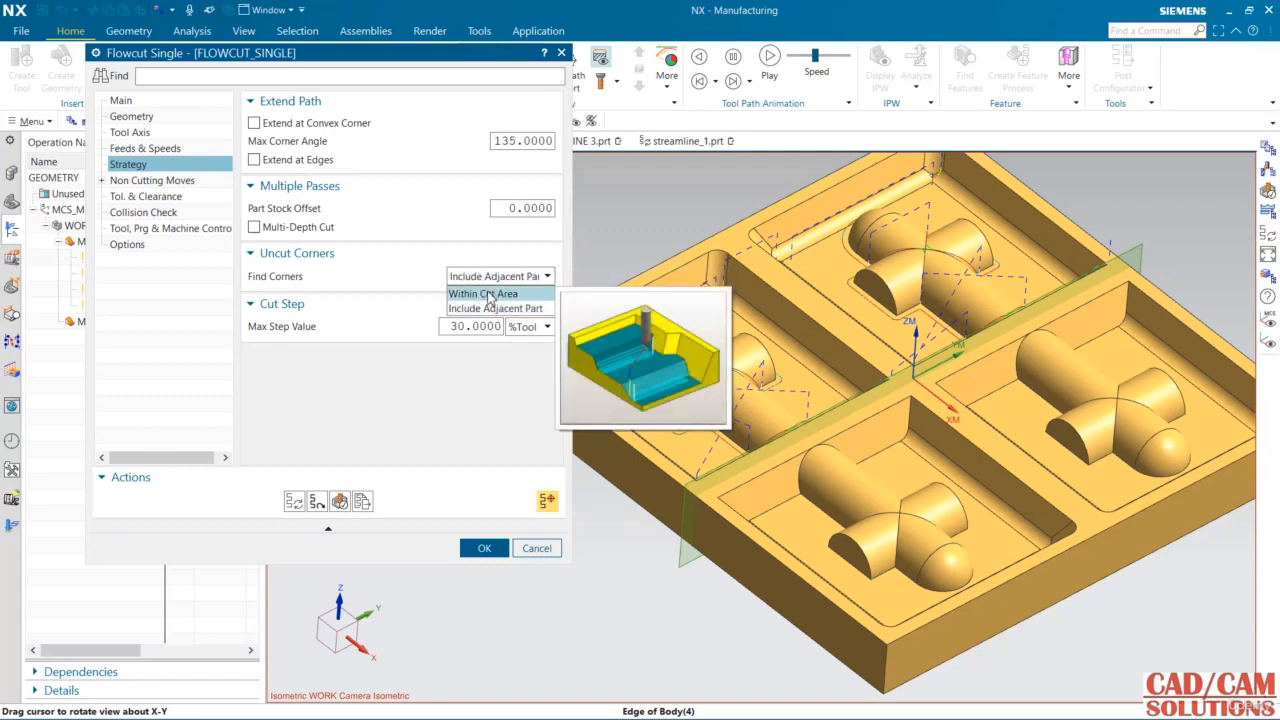
left_click(489, 295)
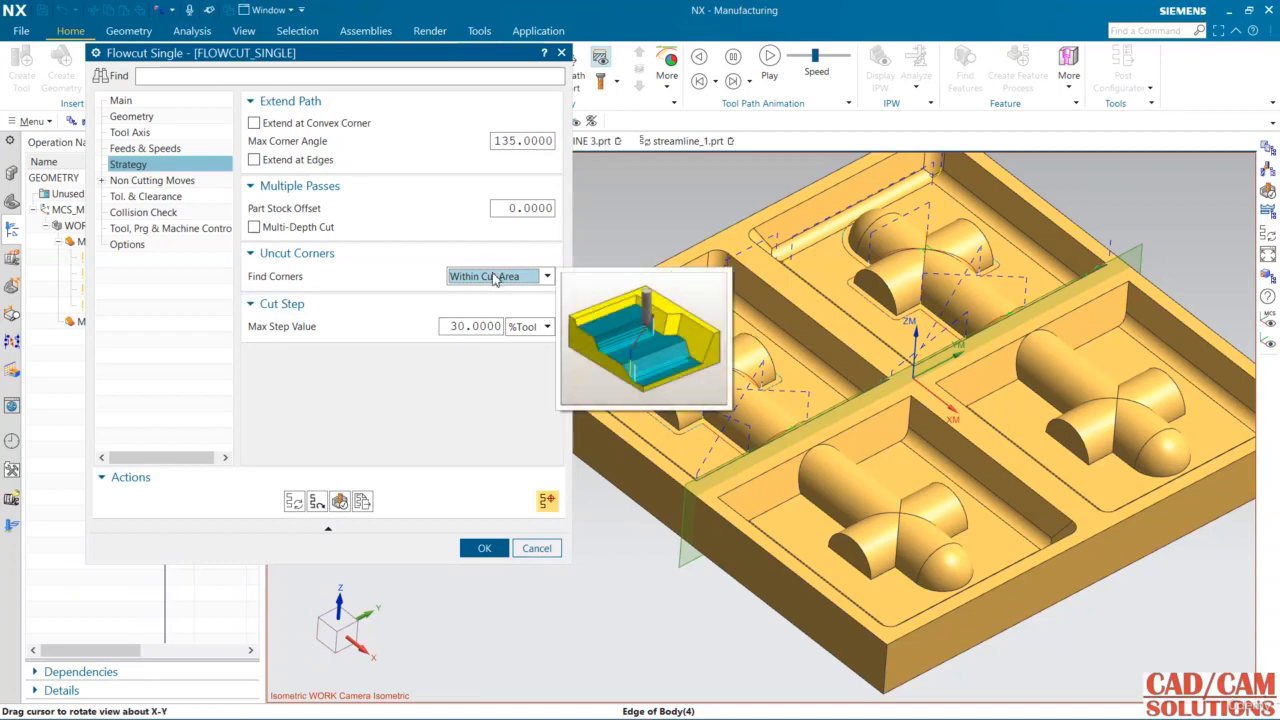
left_click(493, 278)
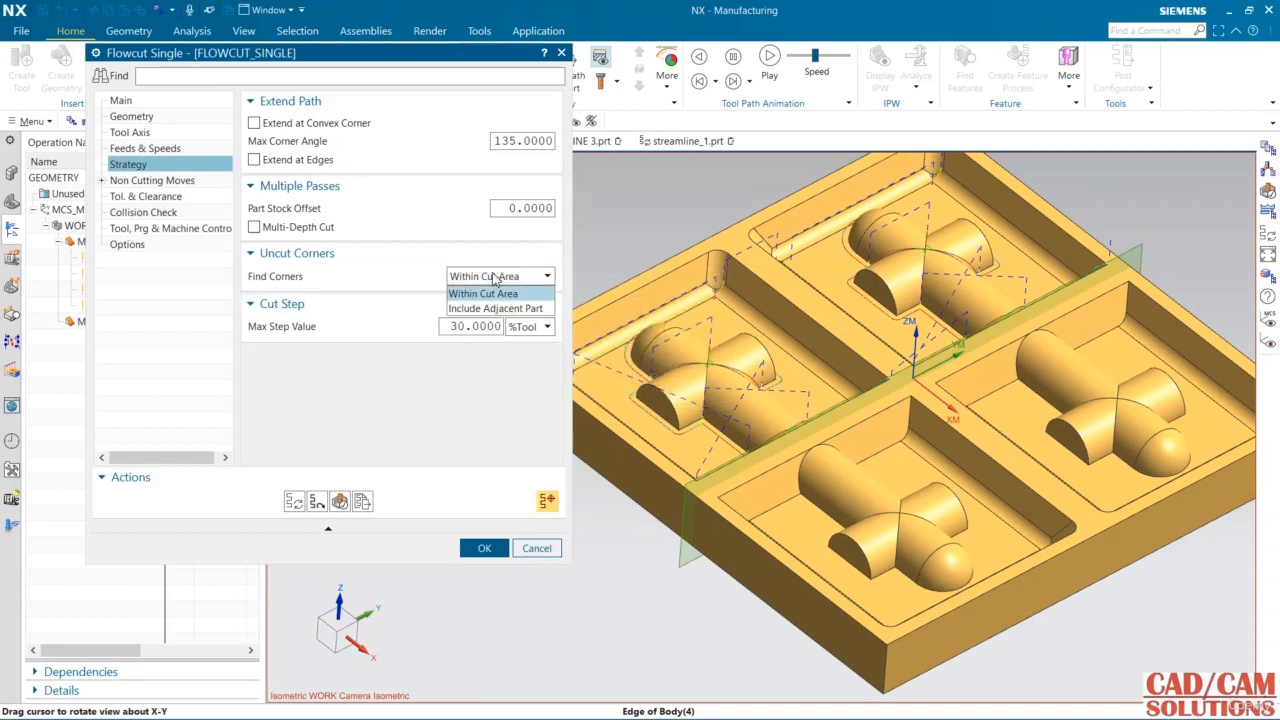
left_click(489, 293)
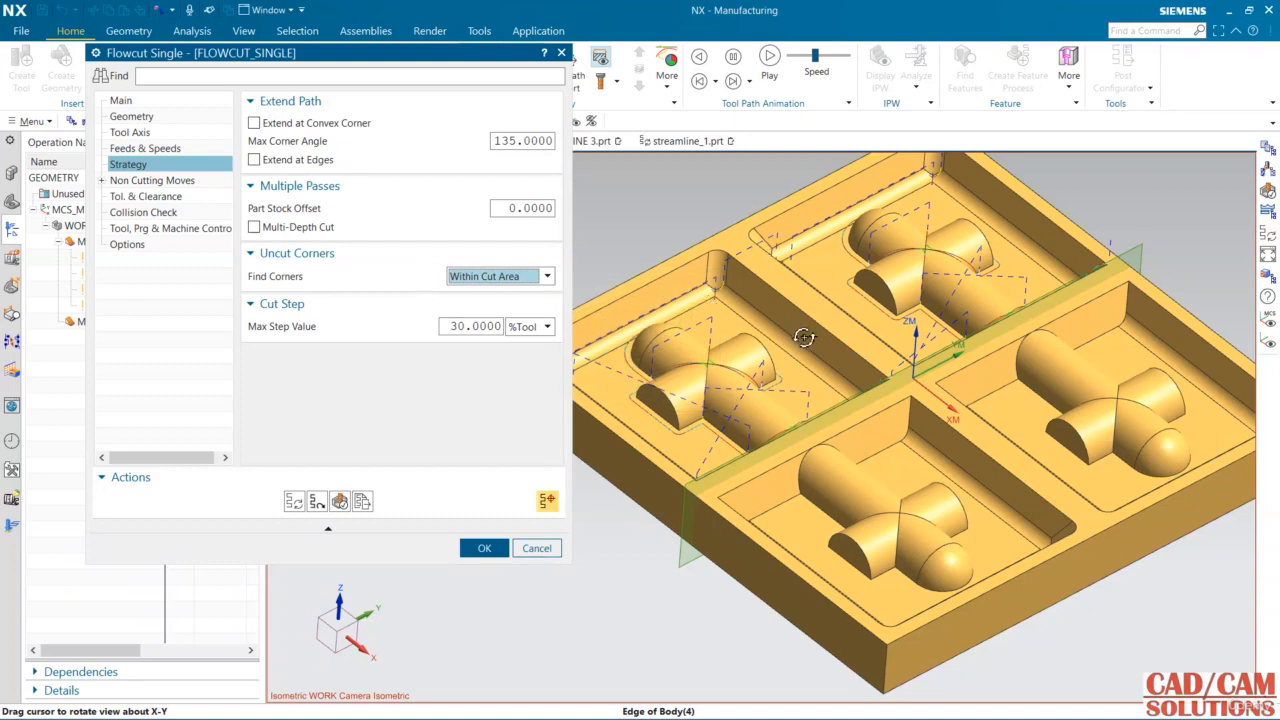
mouse_move(623, 240)
middle_mouse_down()
mouse_move(617, 223)
mouse_move(612, 238)
middle_mouse_up()
left_click(293, 500)
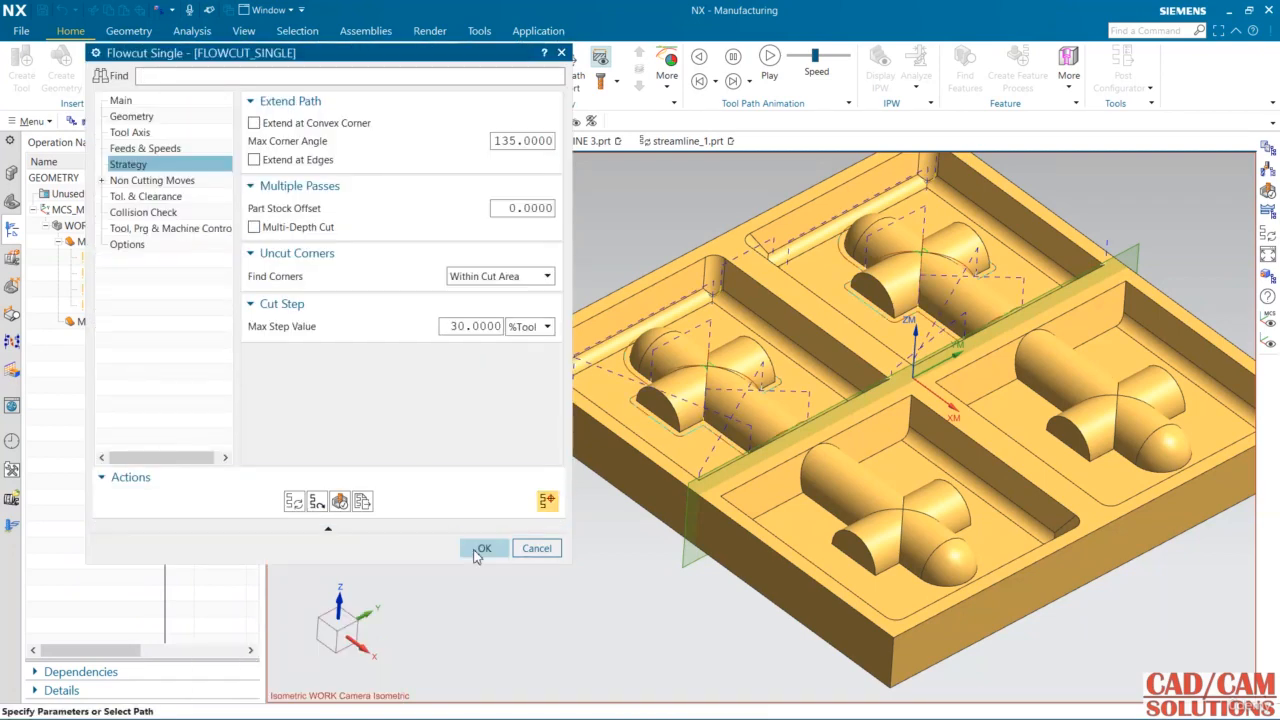
left_click(481, 550)
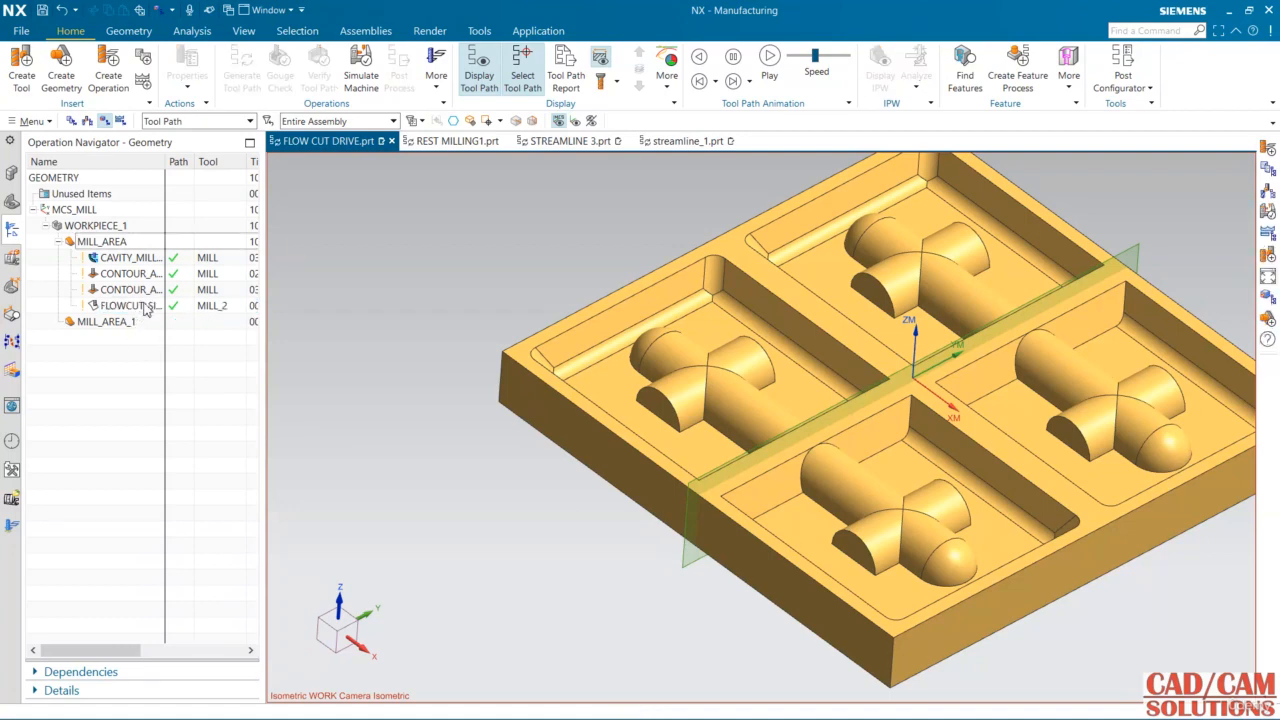
Step: Create a mill_contour Flowcut Multiple operation in PROGRAM using tool MILL_2, geometry MILL_AREA and method MILL_FINISH
left_click(143, 306)
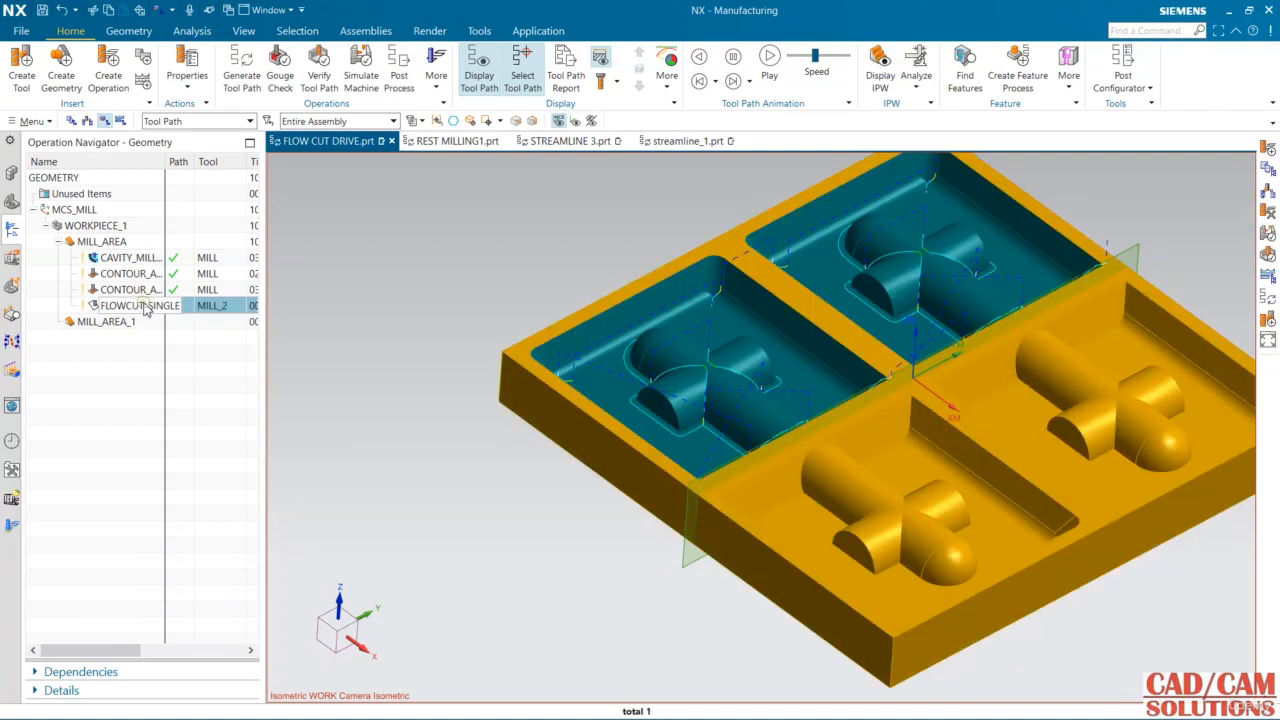
left_click(108, 80)
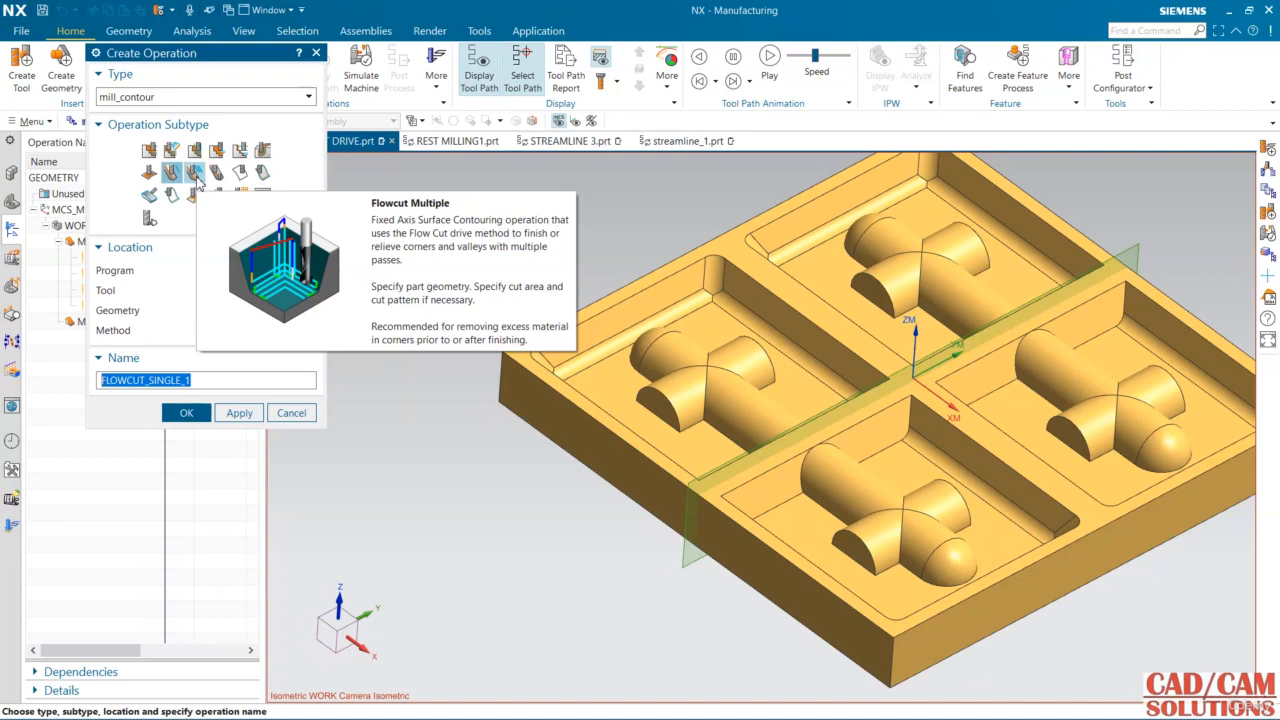
left_click(195, 175)
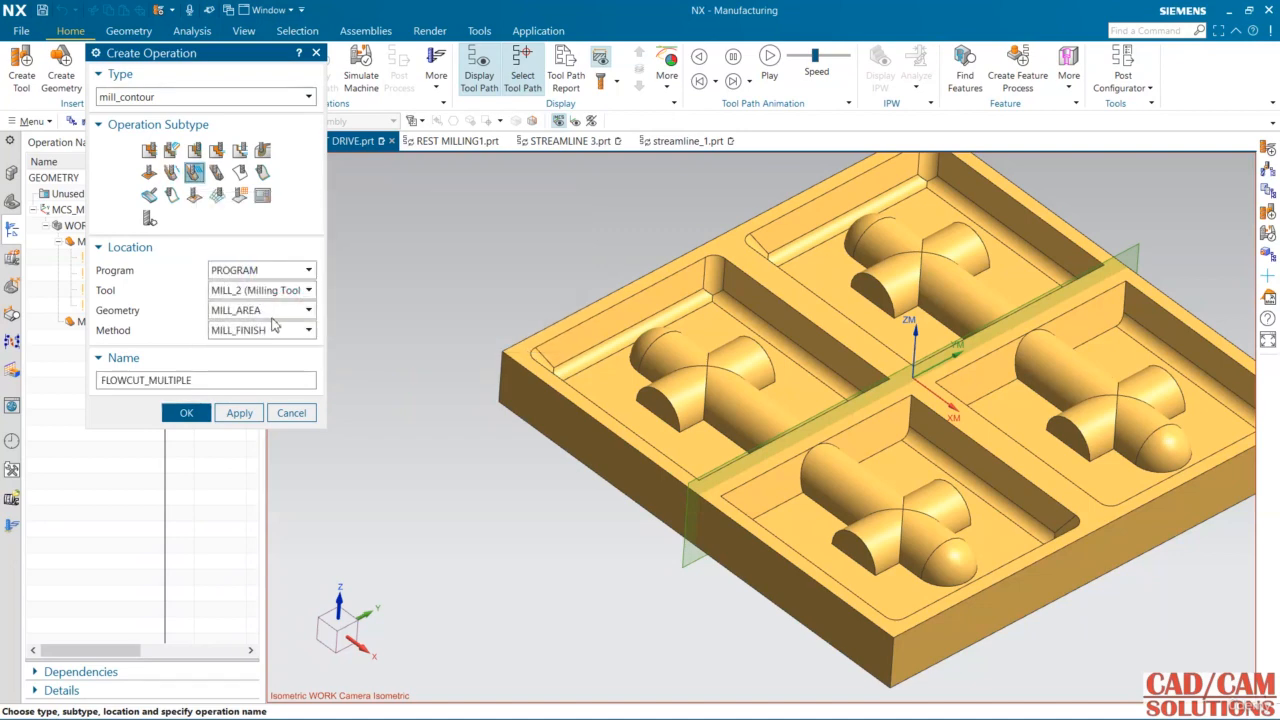
left_click(187, 414)
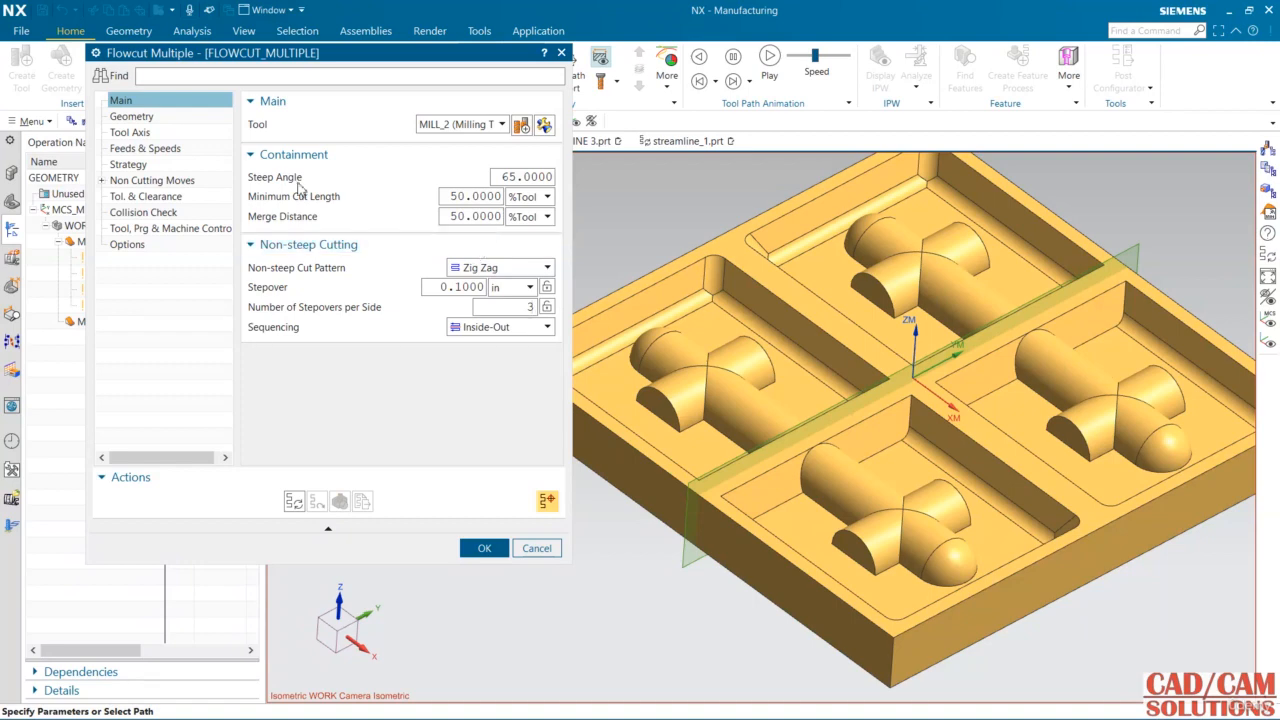
Step: Check the FLOWCUT_MULTIPLE geometry and strategy settings and generate its tool path
left_click(131, 117)
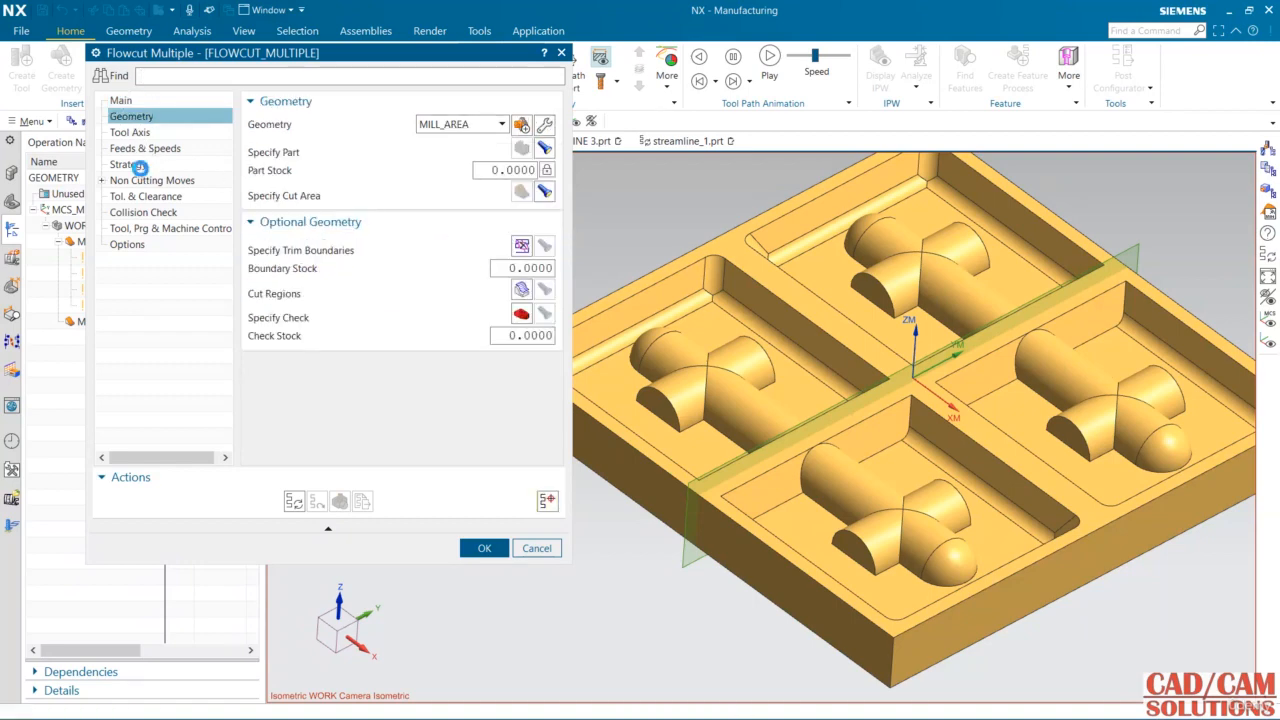
left_click(135, 164)
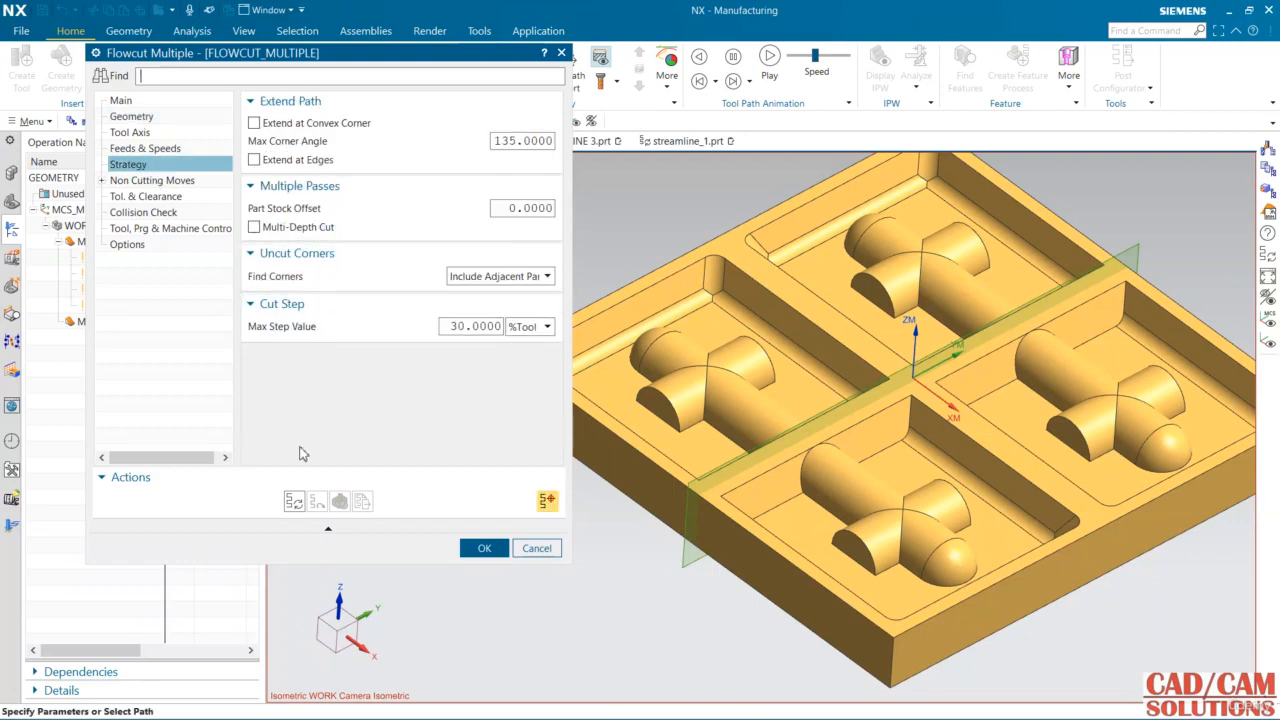
left_click(293, 500)
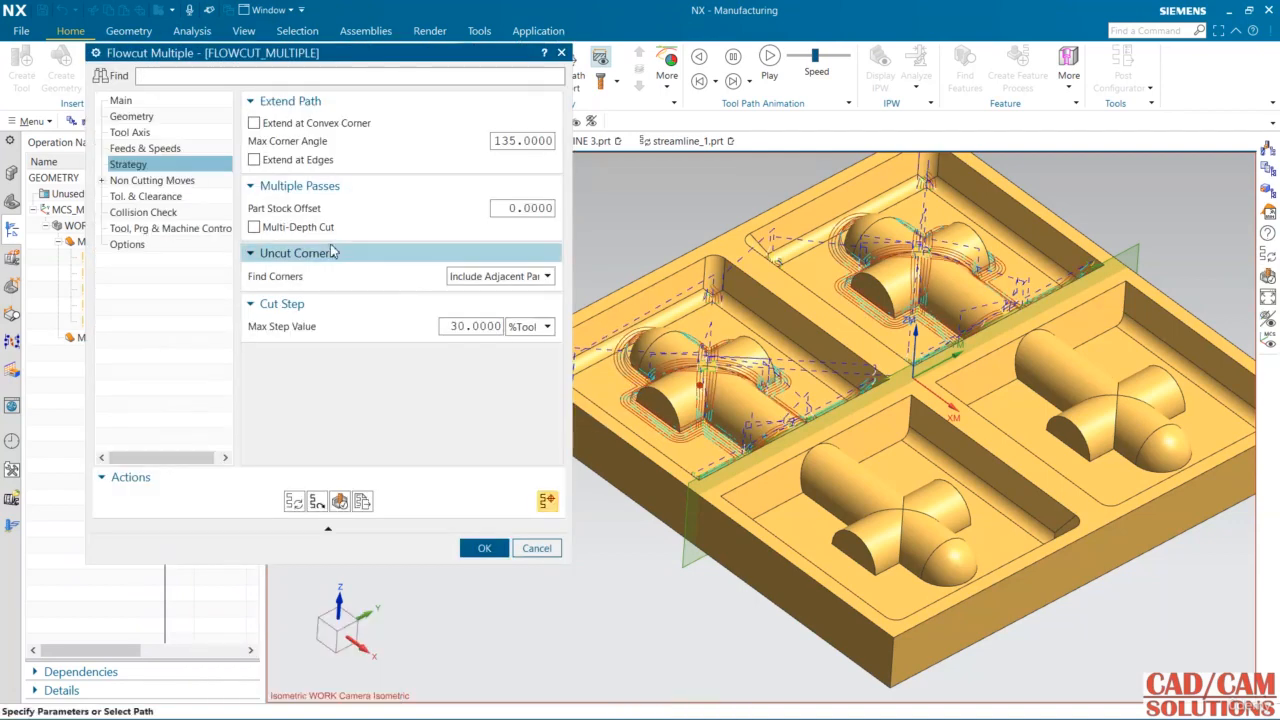
Step: Examine the spacing of the FLOWCUT_MULTIPLE passes around the crossing cylinders against the non-steep cutting settings
left_click(140, 101)
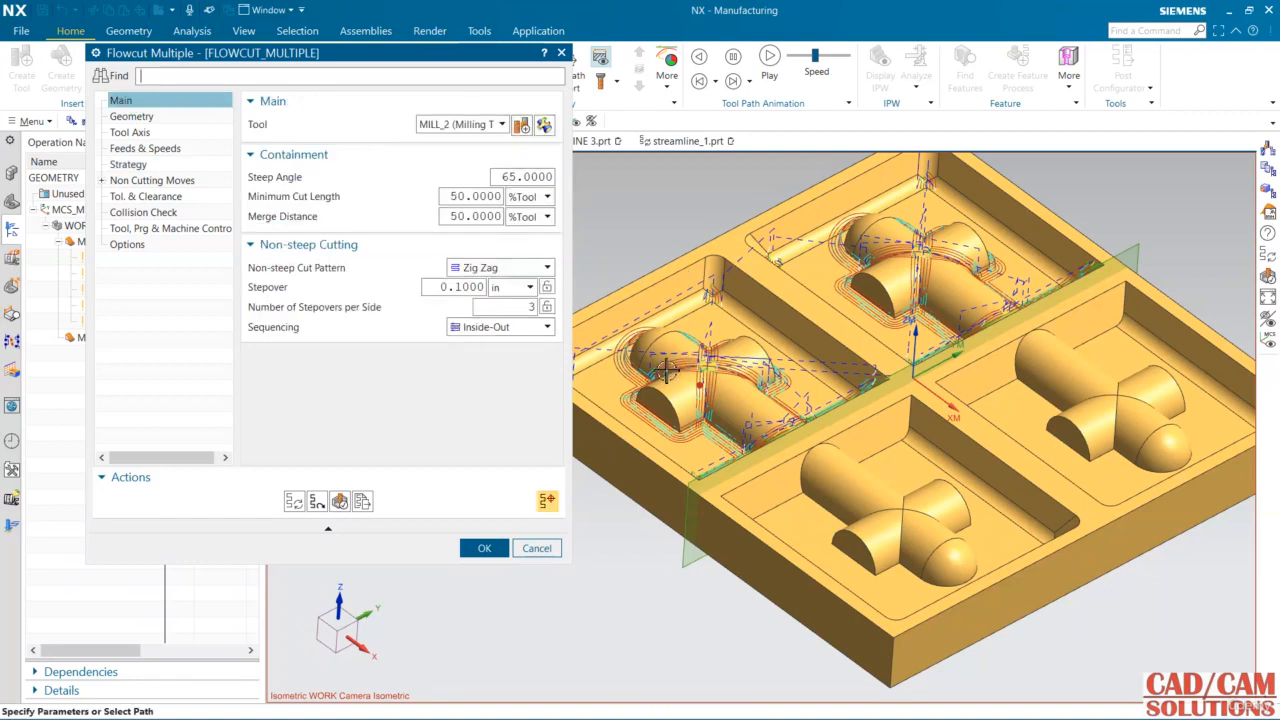
scroll(660, 372, "up", 3)
scroll(660, 372, "up", 5)
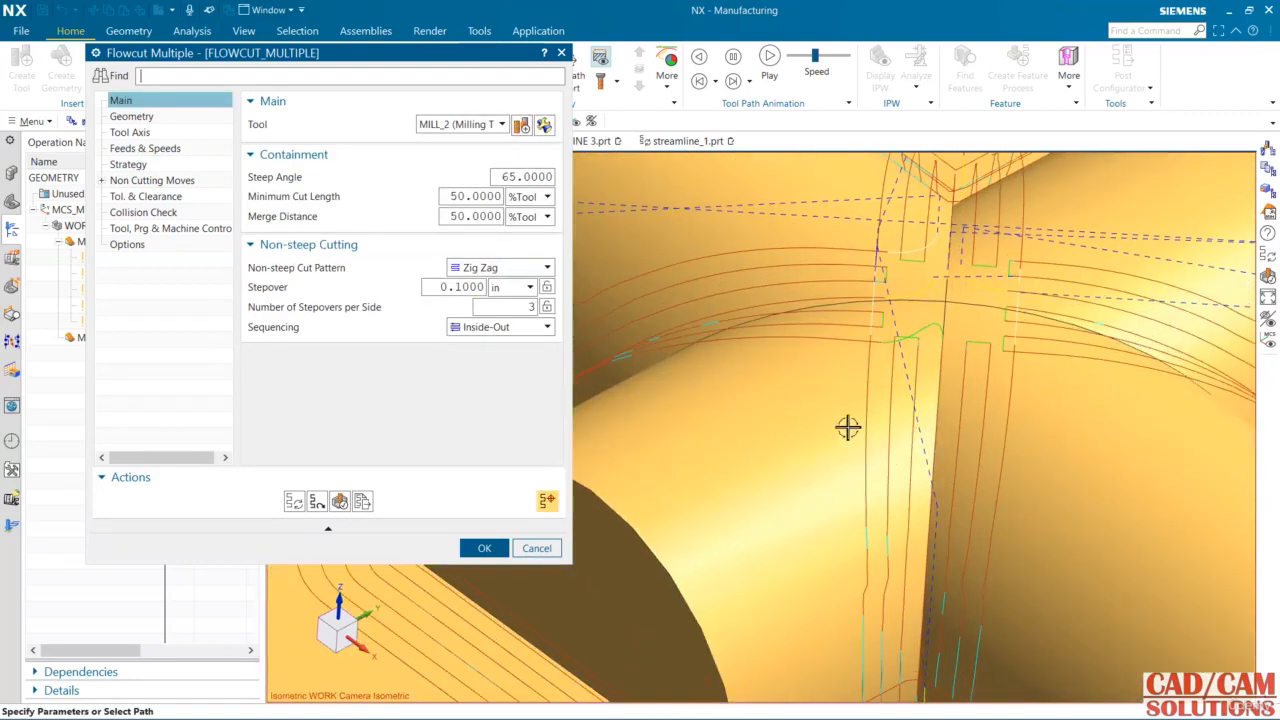
left_click(944, 414)
scroll(894, 386, "down", 8)
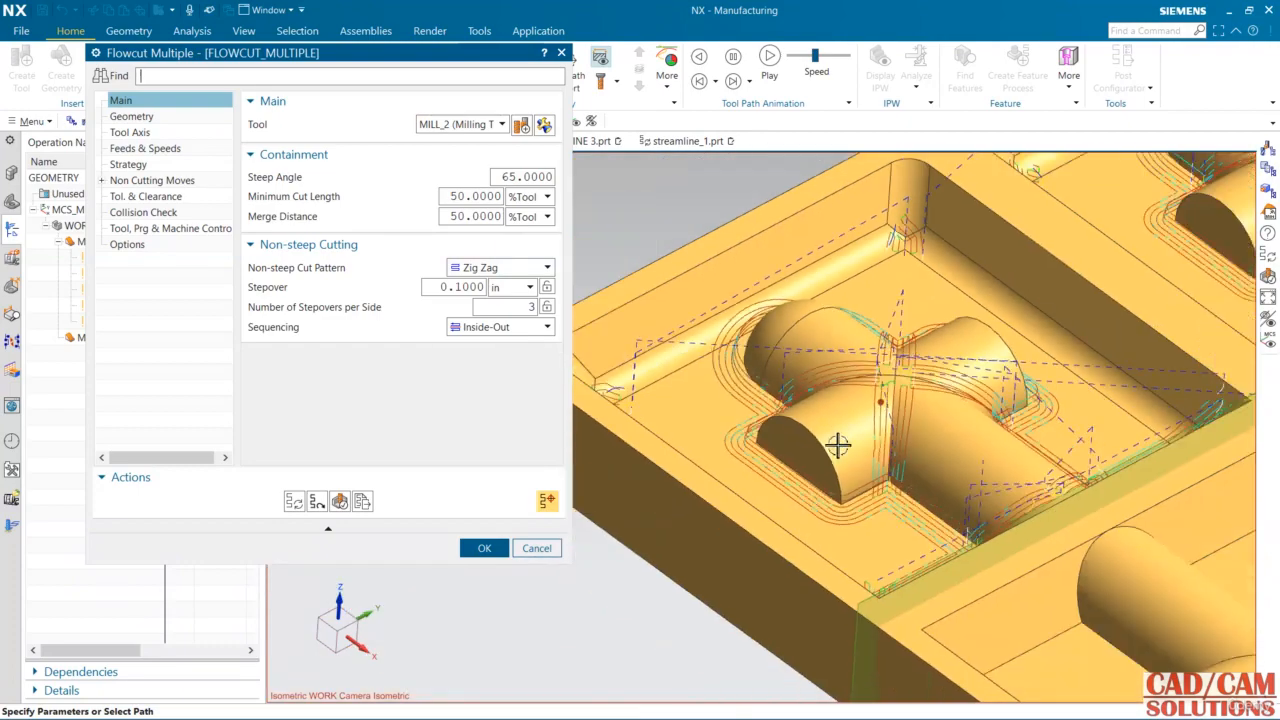
middle_click_drag(794, 404, 687, 426)
scroll(768, 408, "up", 3)
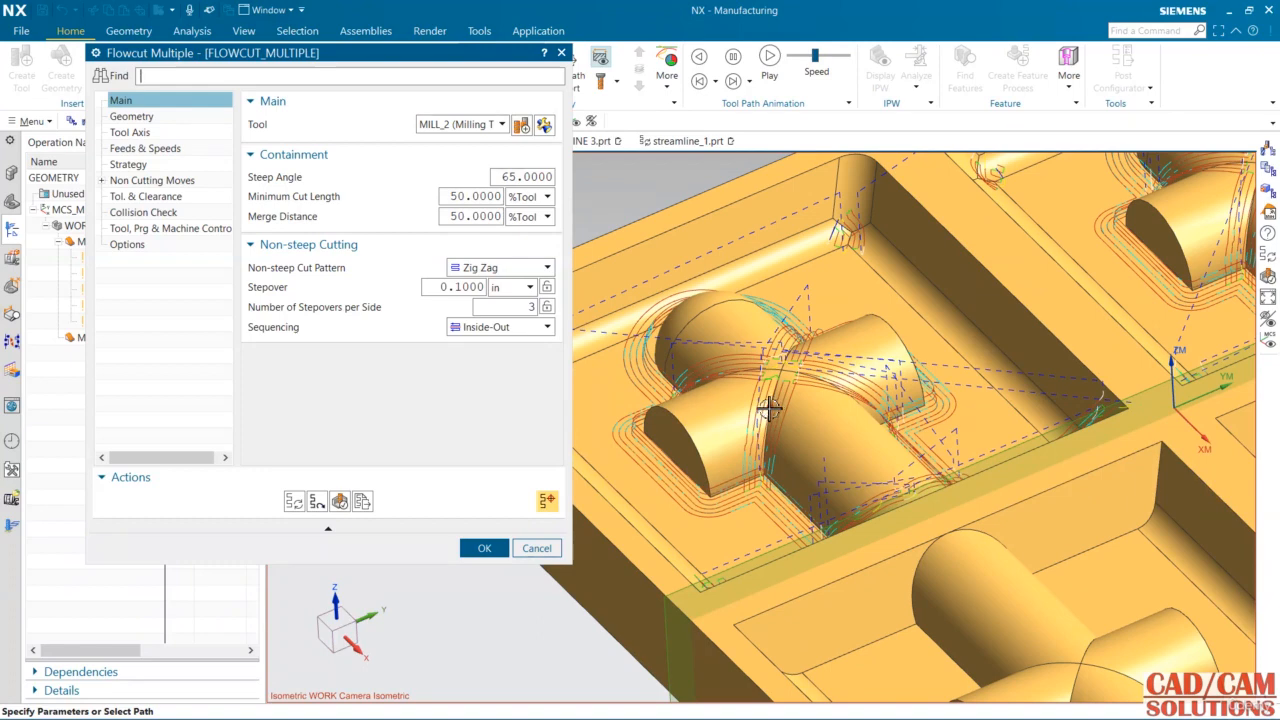
scroll(770, 415, "up", 2)
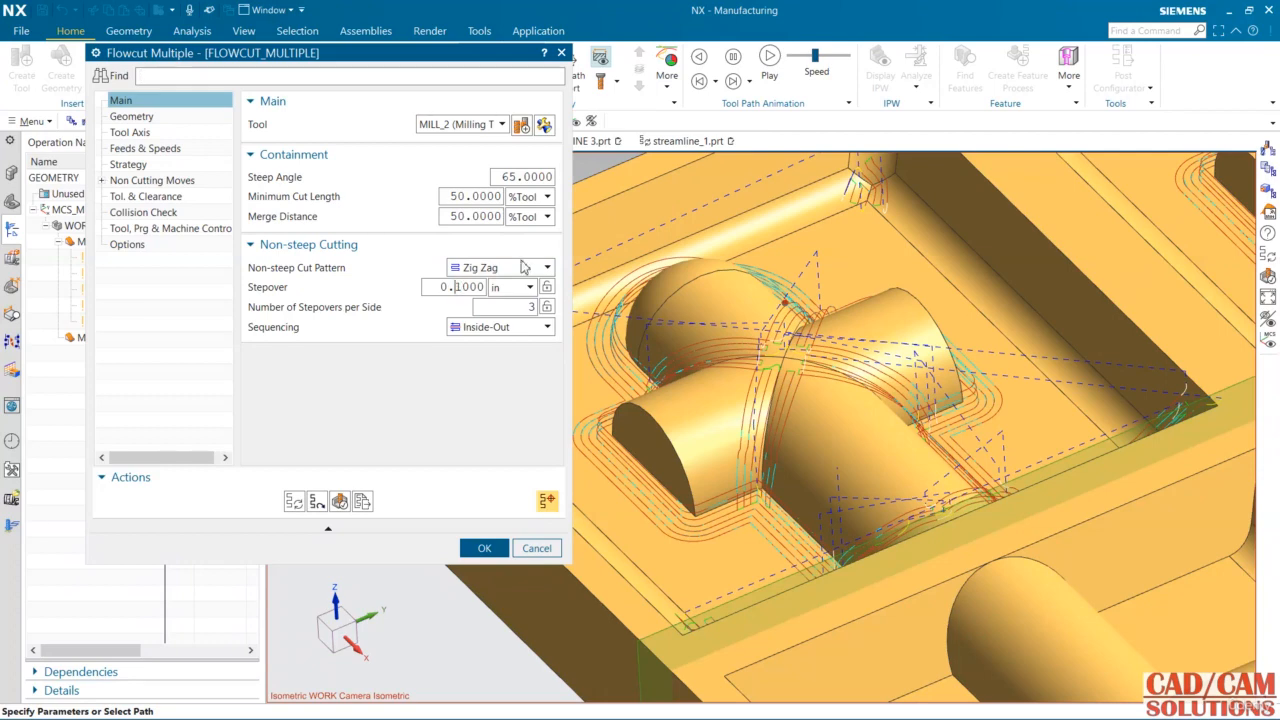
Step: Set the non-steep stepover to 0.05 in, regenerate the FLOWCUT_MULTIPLE tool path and accept the operation
type("05")
left_click(294, 501)
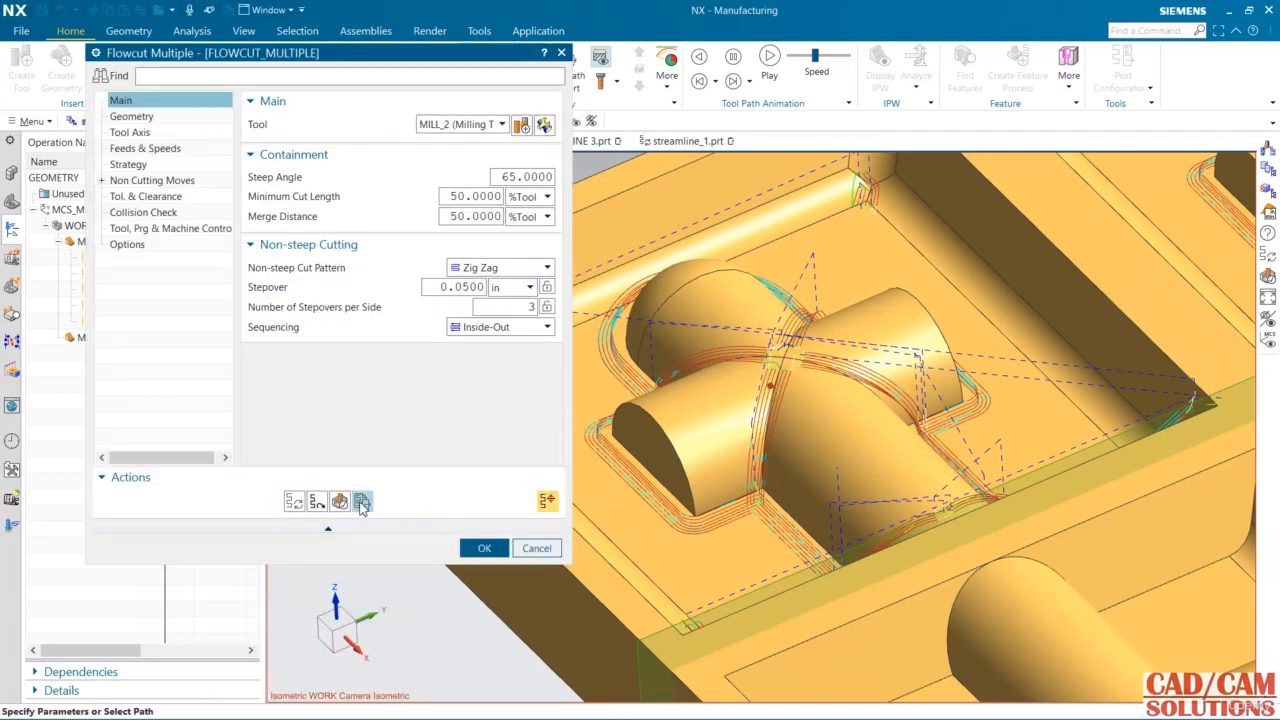
left_click_drag(295, 57, 391, 46)
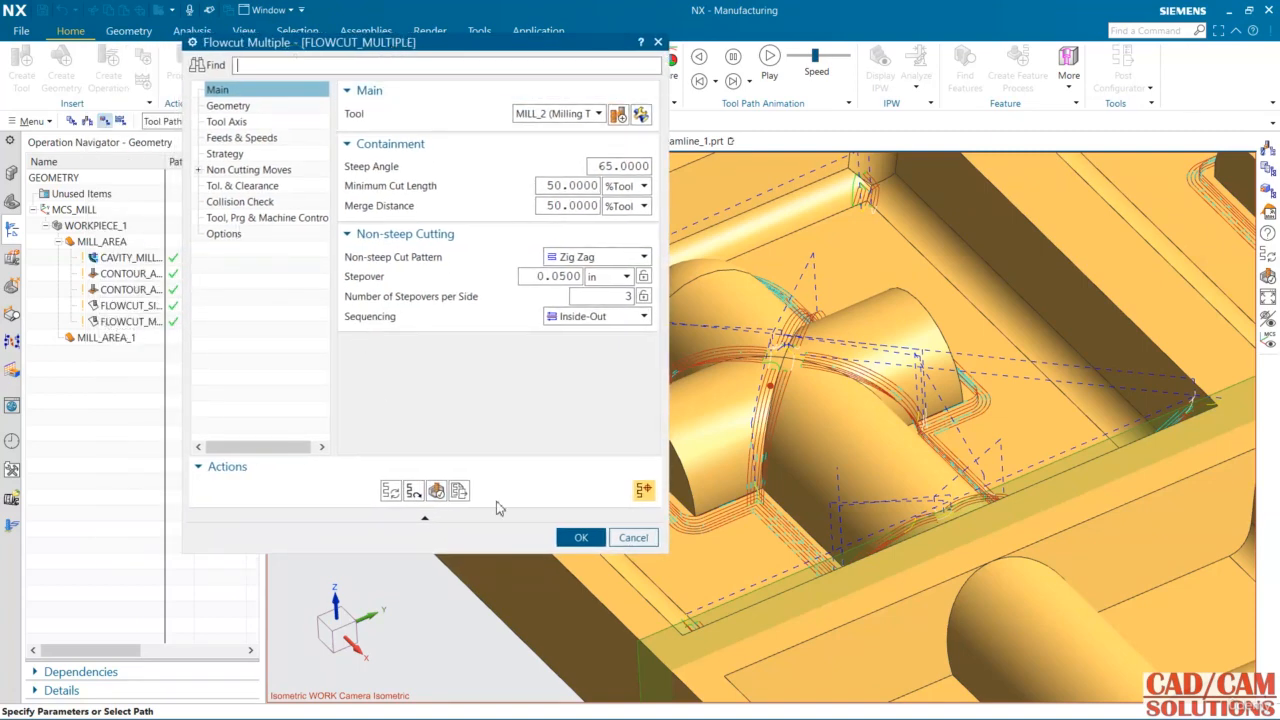
left_click(581, 537)
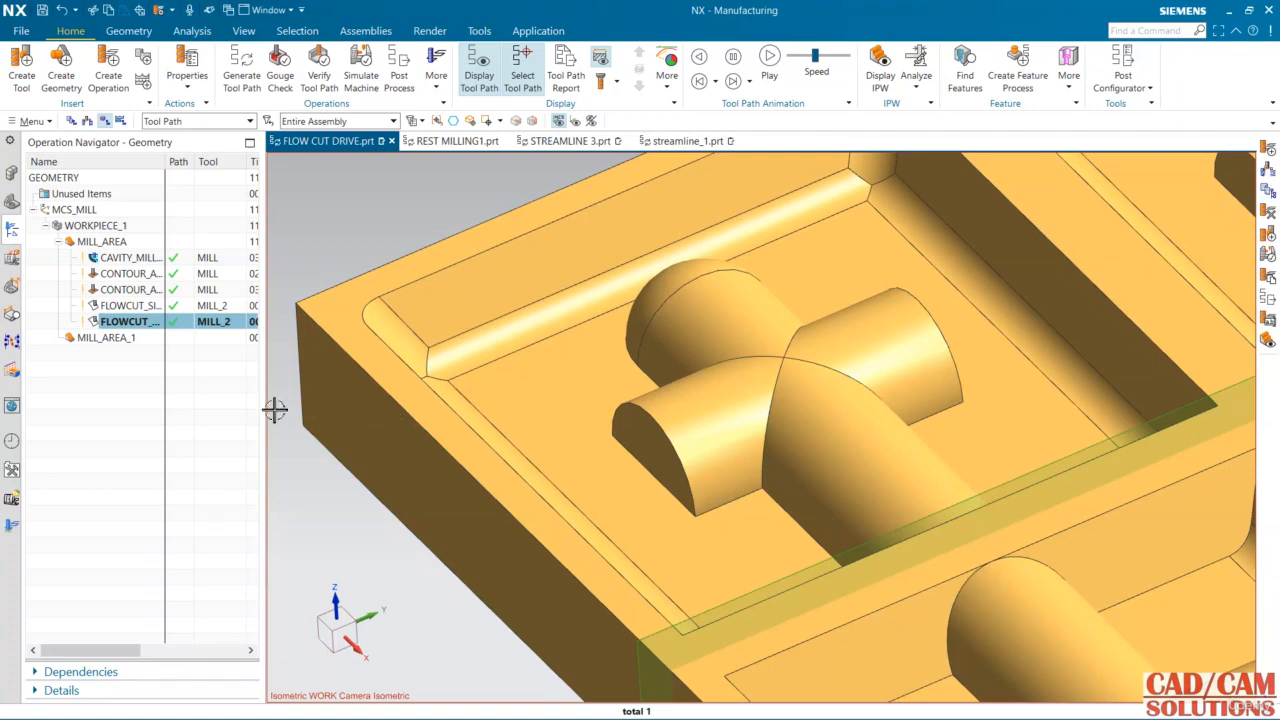
Step: Delete the tool path of the FLOWCUT_SINGLE operation while keeping the operation itself
left_click(143, 308)
right_click(145, 310)
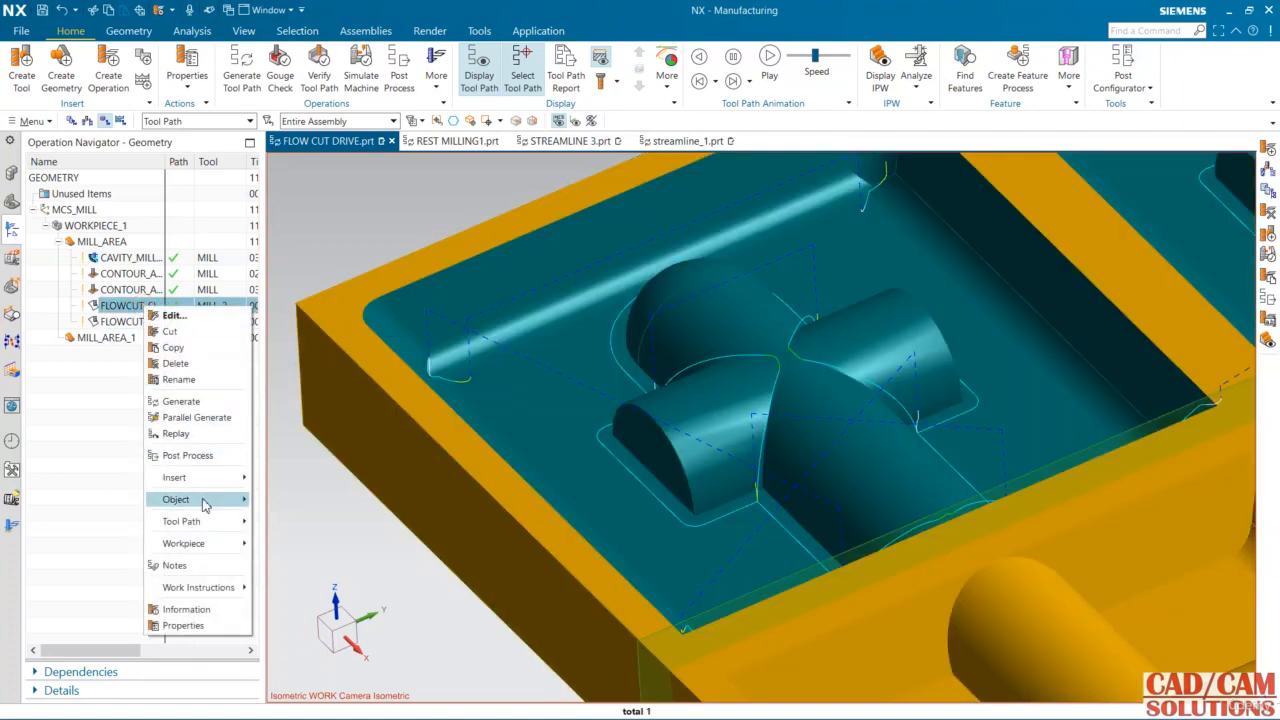
mouse_move(209, 500)
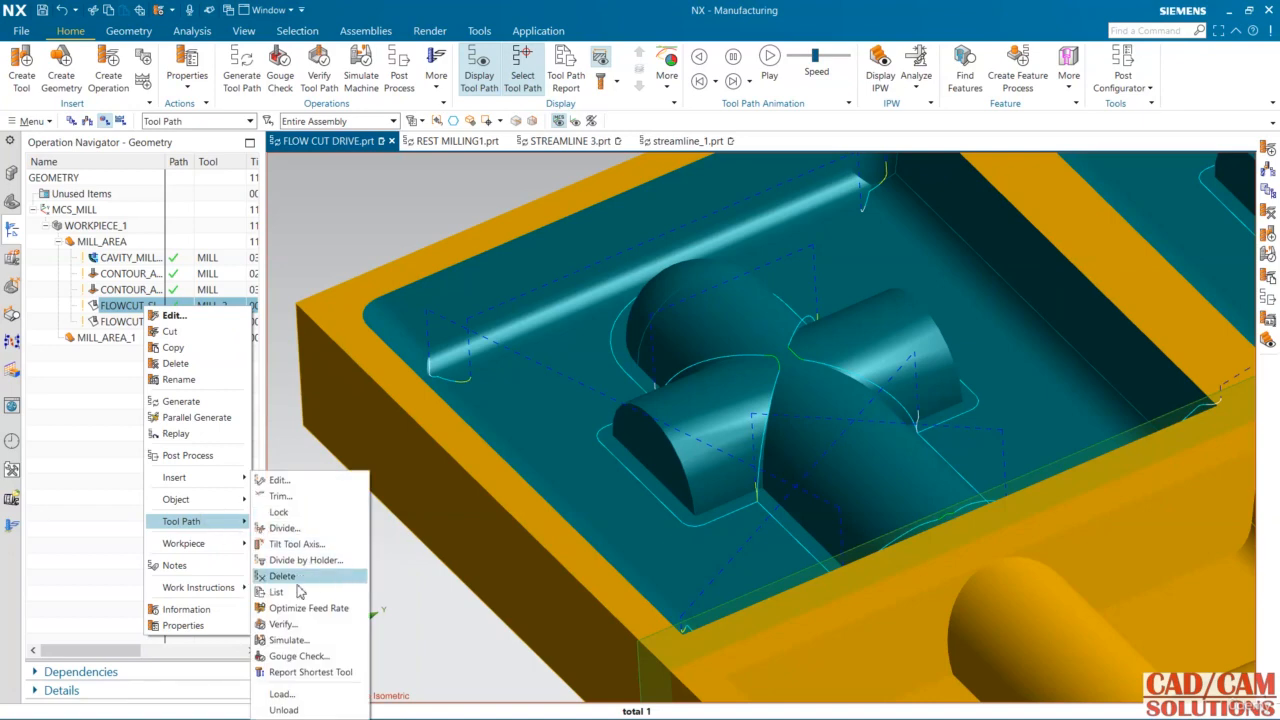
left_click(296, 576)
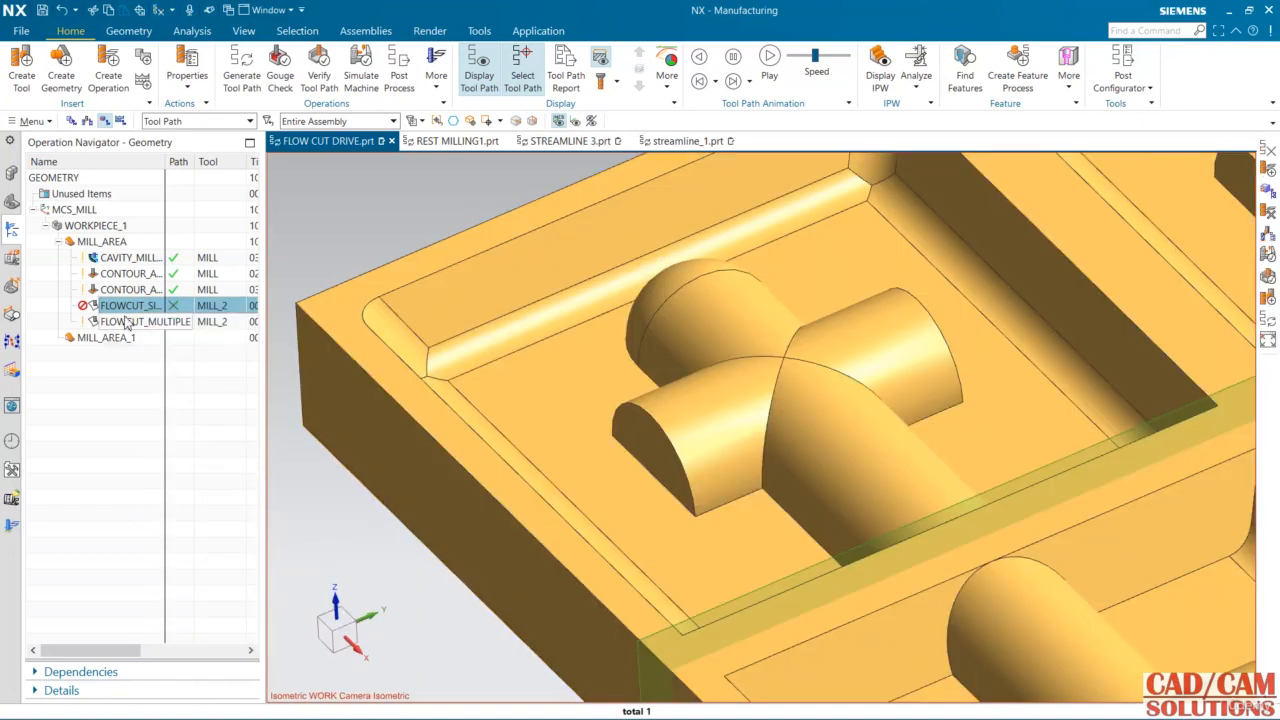
Step: Simulate the FLOWCUT_MULTIPLE material removal in 3D Dynamic mode at animation speed 7 and close the visualization
left_click(127, 321)
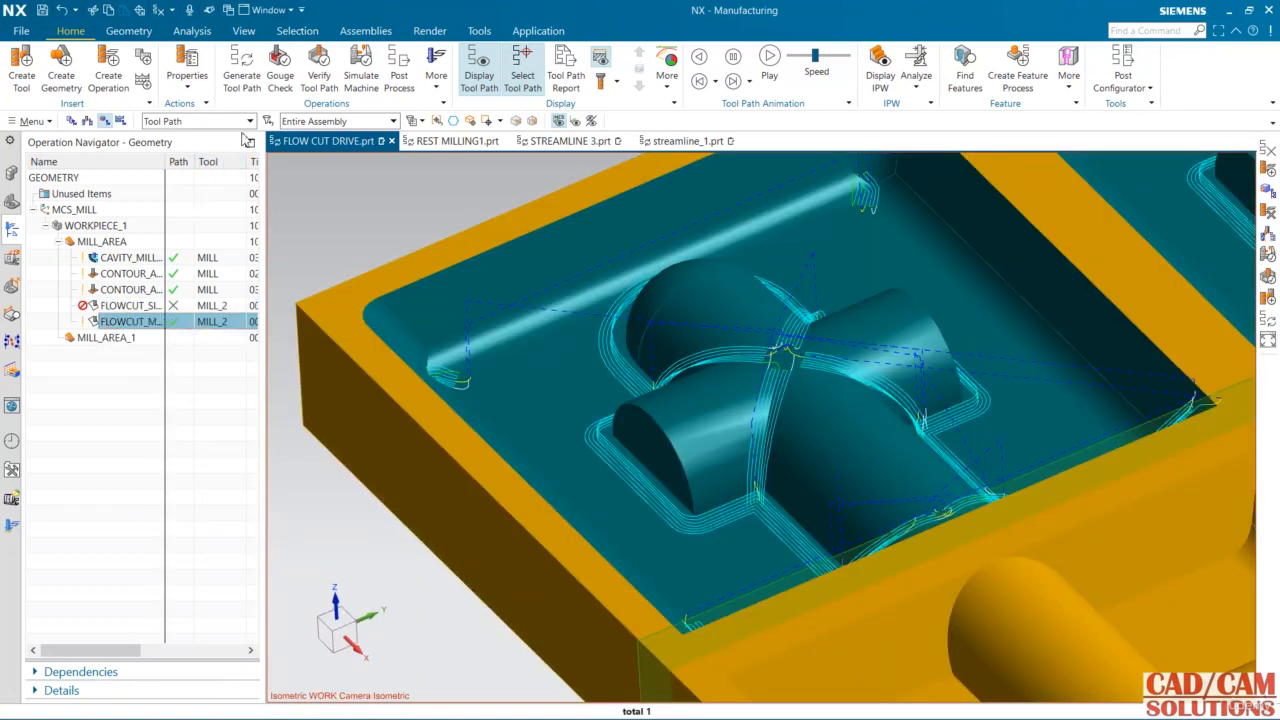
left_click(319, 75)
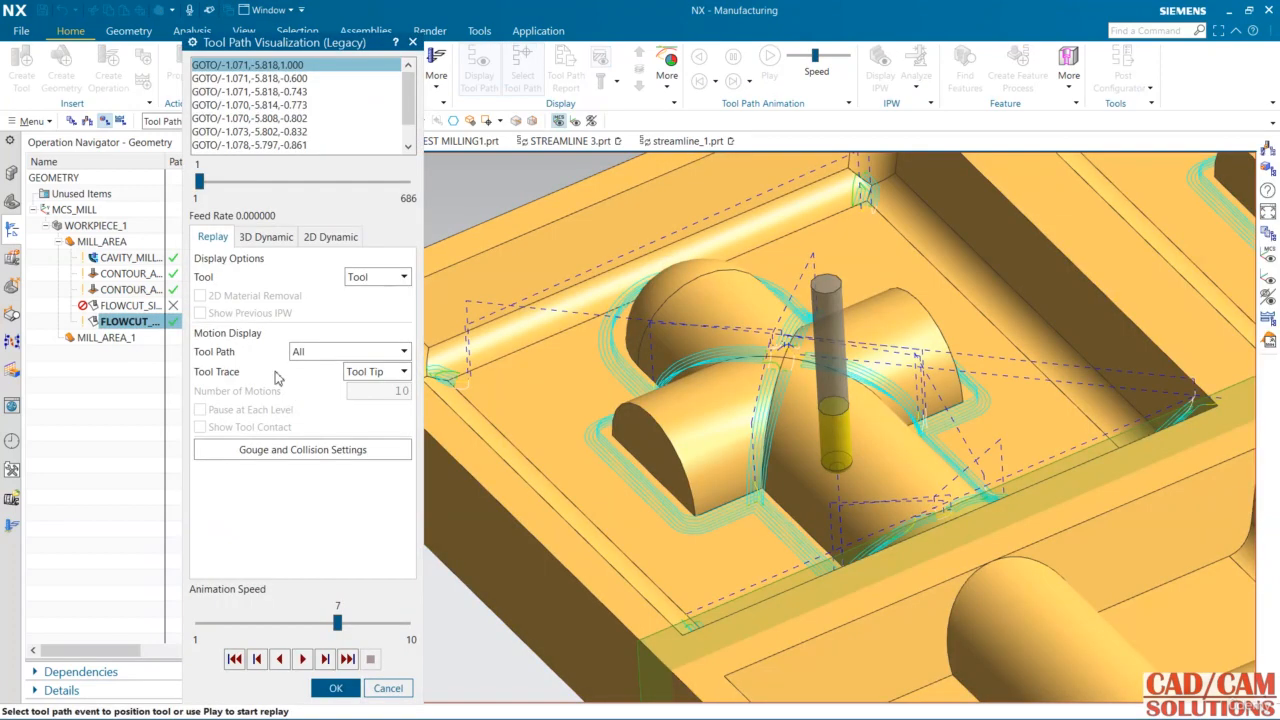
left_click(266, 237)
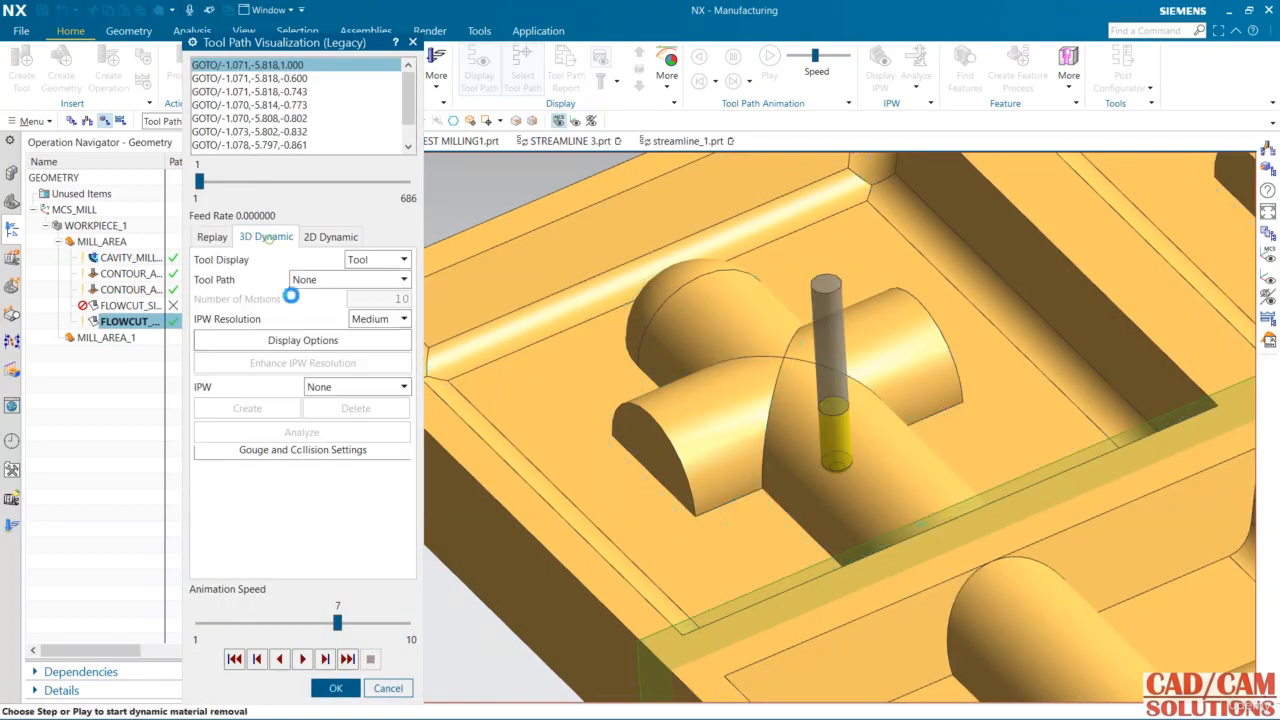
scroll(677, 423, "down", 5)
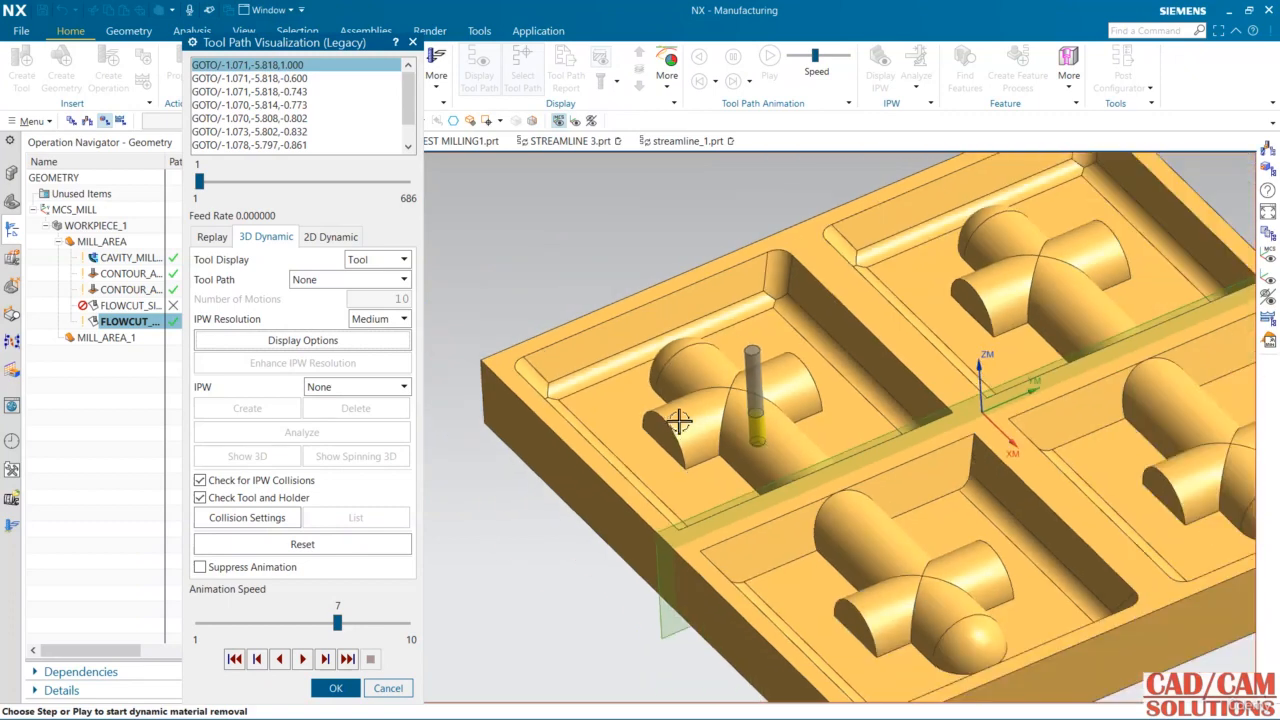
scroll(1162, 289, "up", 1)
left_click(302, 659)
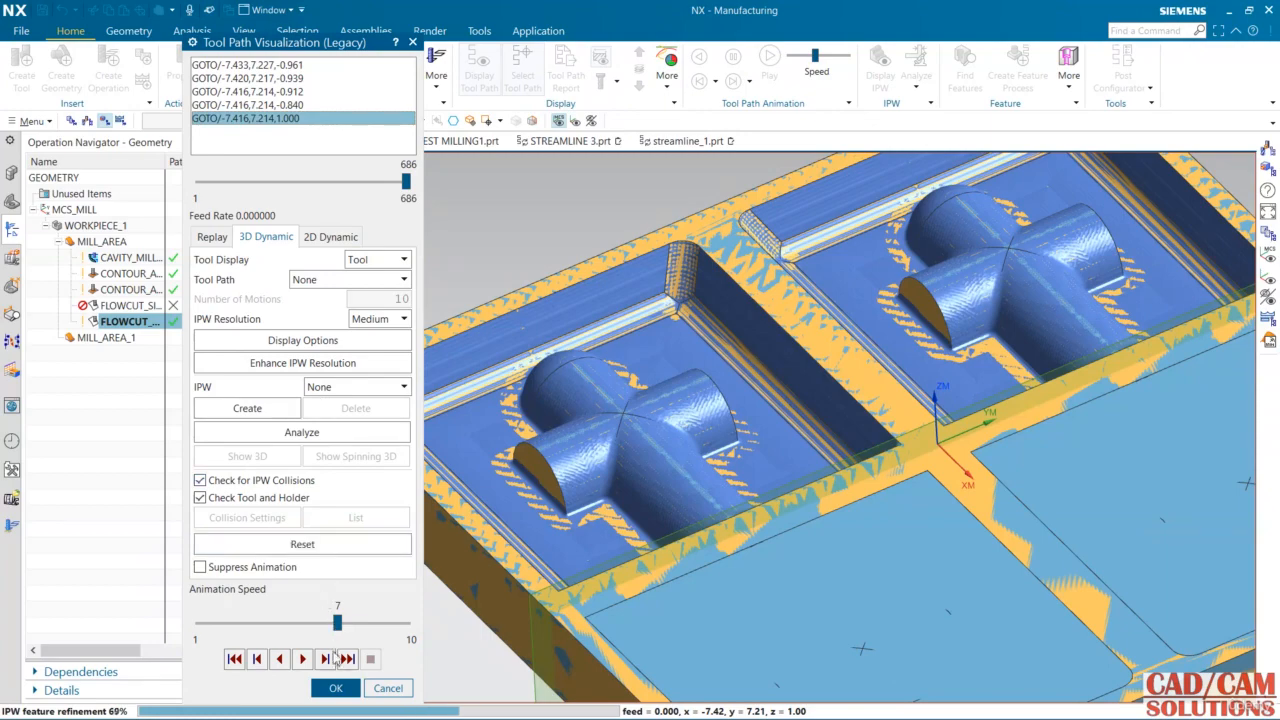
left_click(335, 688)
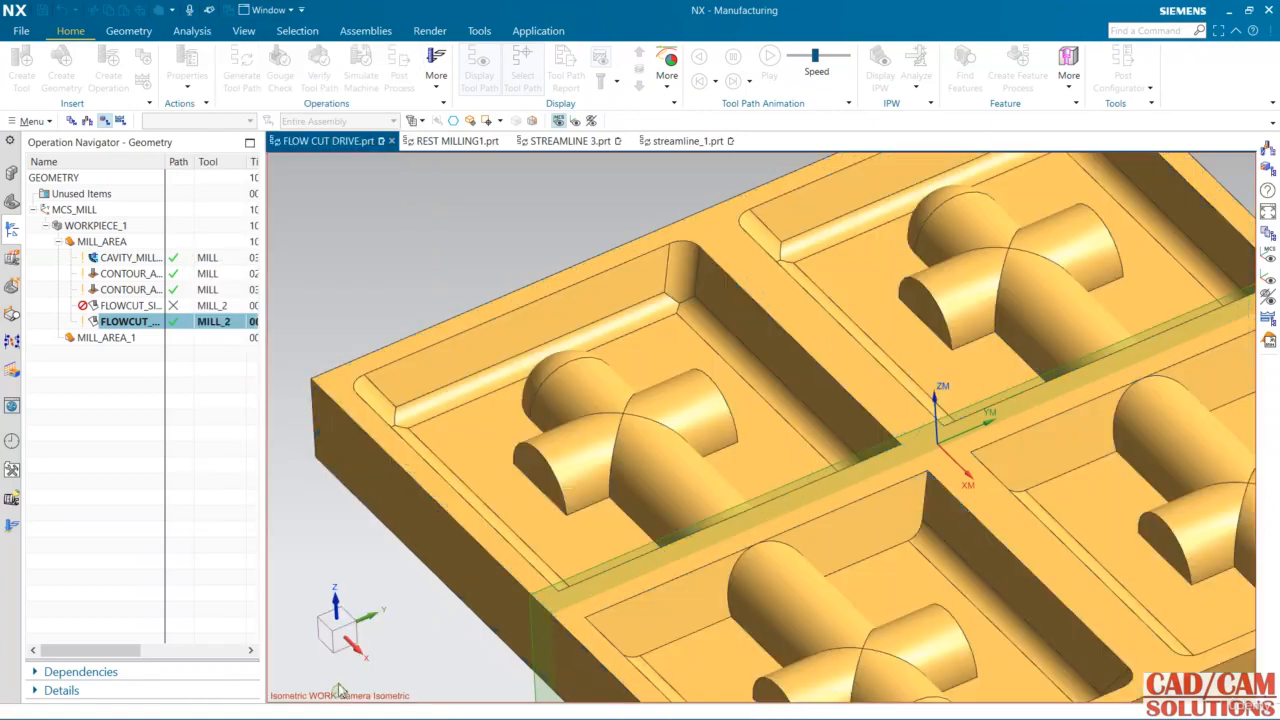
Step: Delete the tool path of the FLOWCUT_MULTIPLE operation while keeping the operation itself
right_click(128, 324)
mouse_move(204, 548)
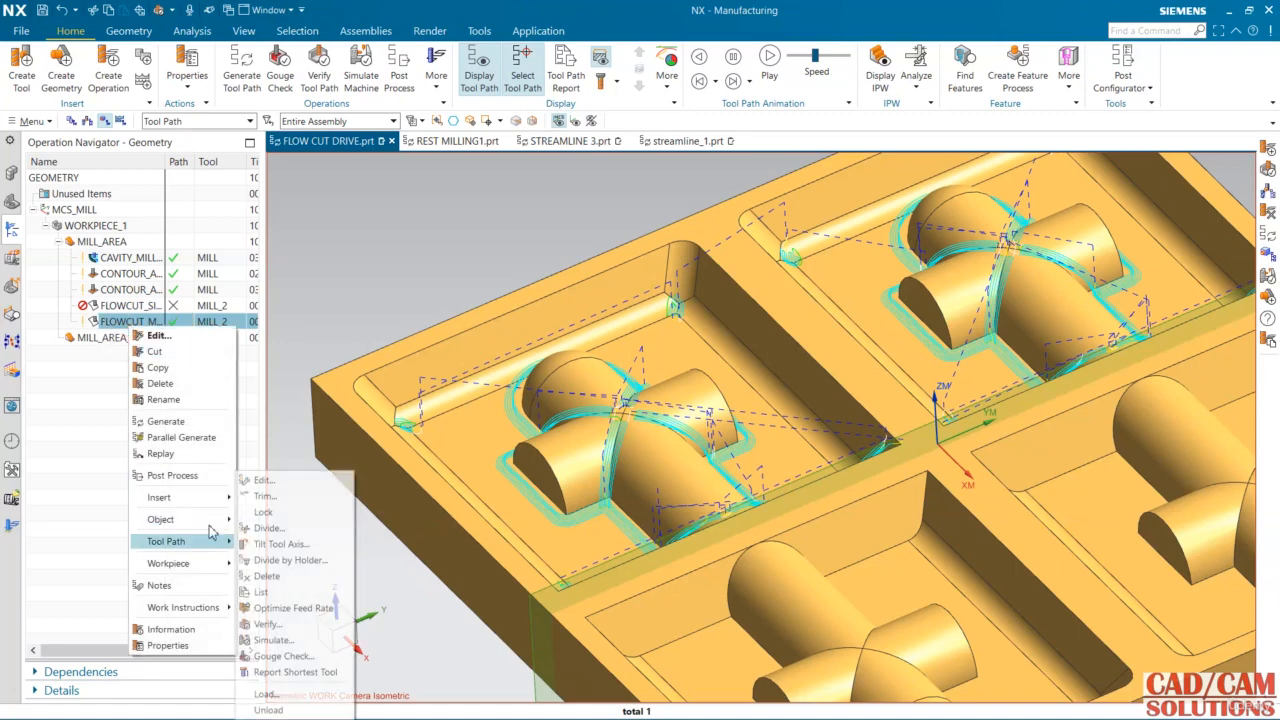
left_click(291, 577)
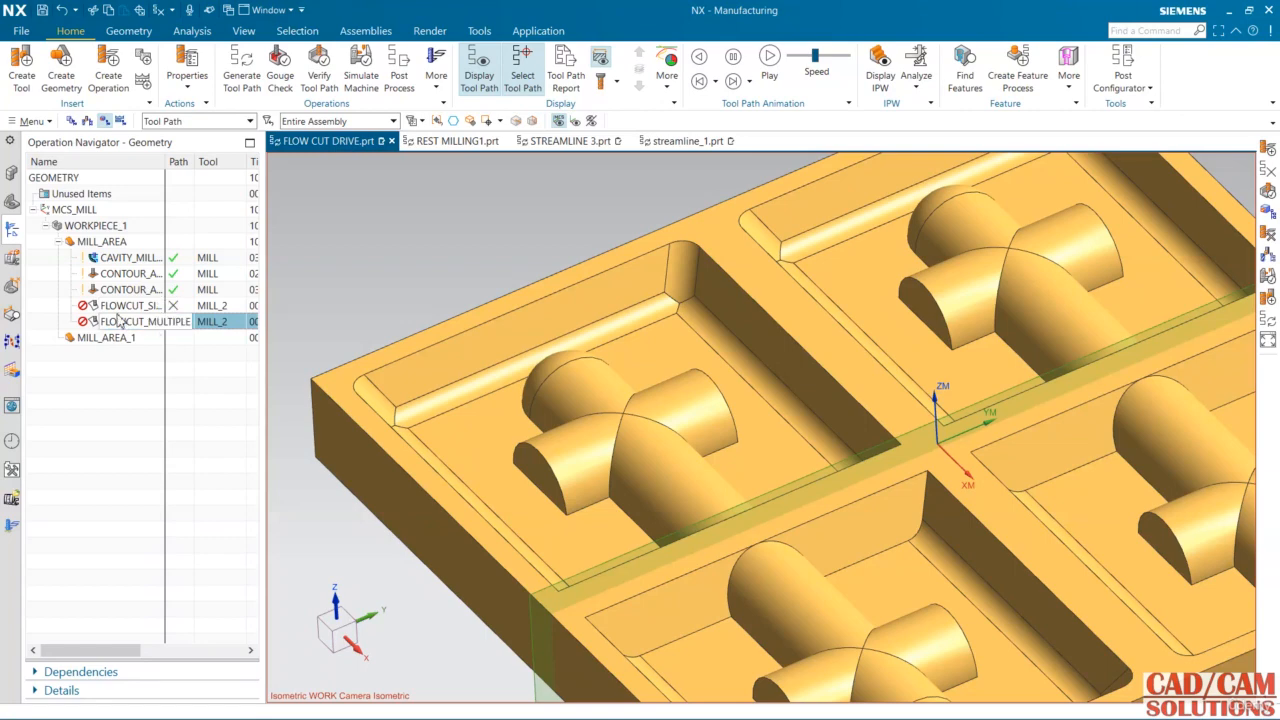
scroll(300, 291, "down", 1)
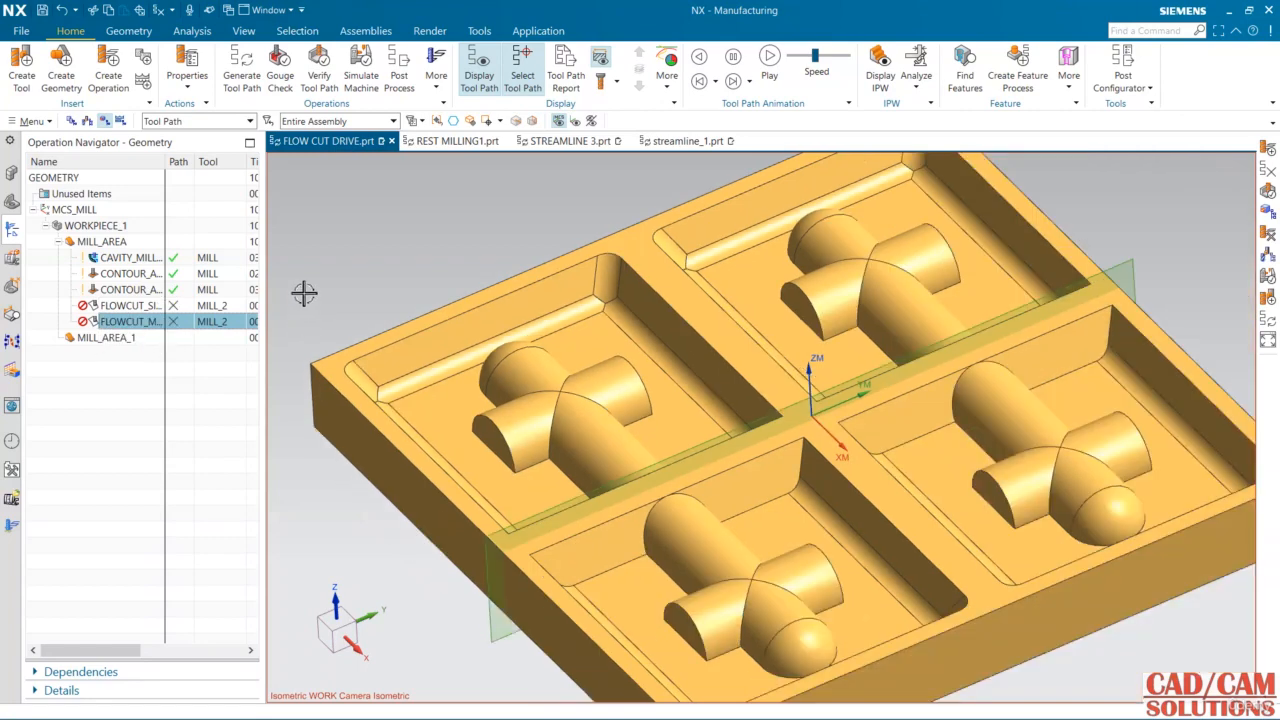
left_click(108, 75)
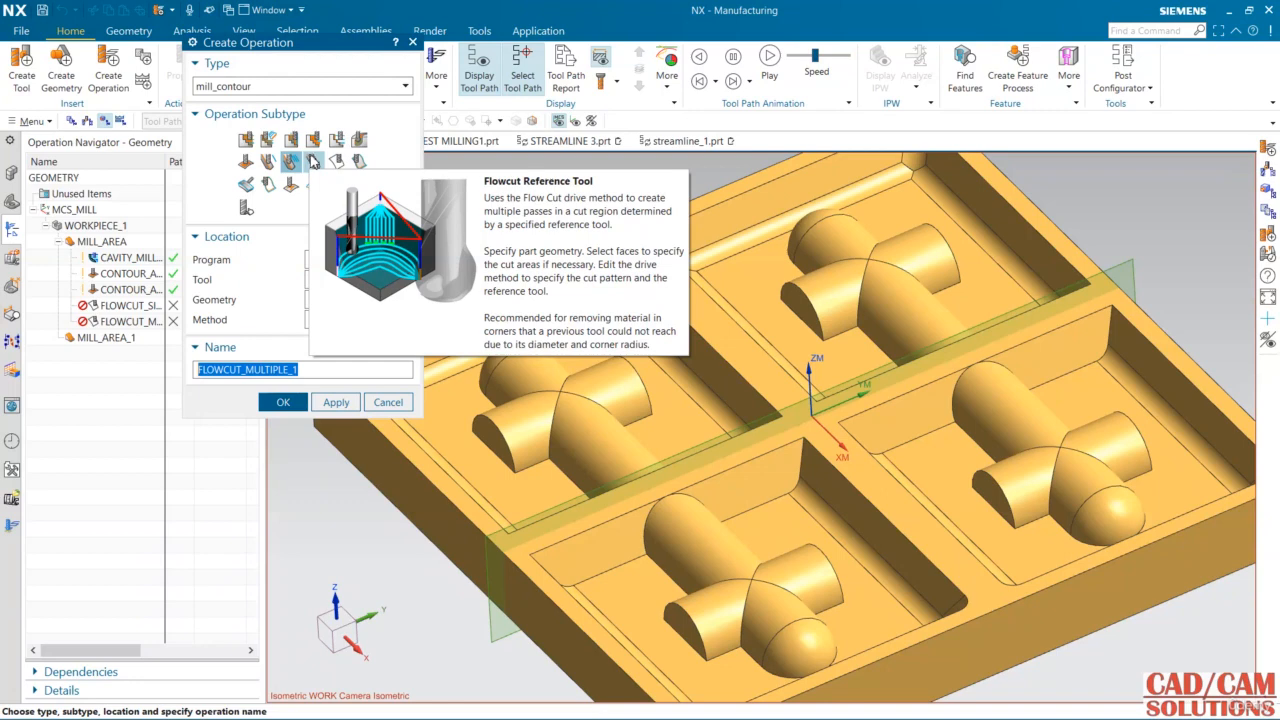
left_click(313, 162)
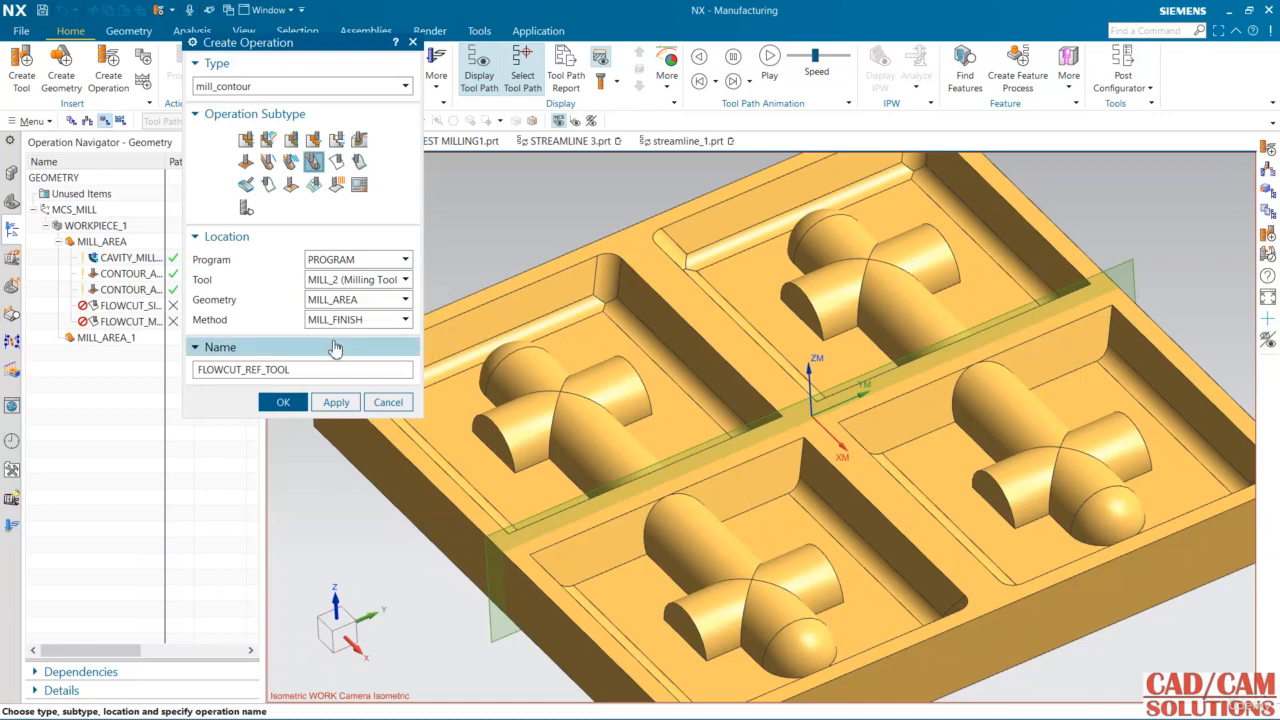
left_click(388, 403)
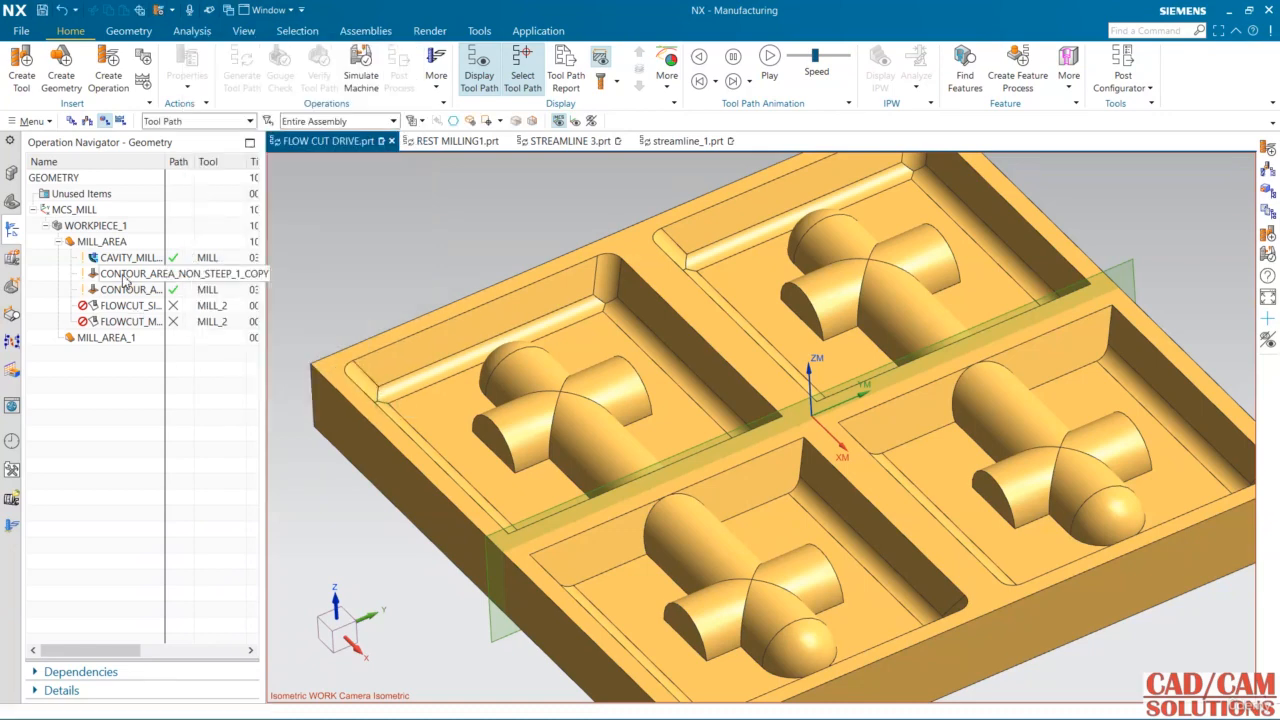
Step: Check the tool path of CONTOUR_AREA_1_COPY and which cutting tool the earlier area operations are assigned to
left_click(125, 289)
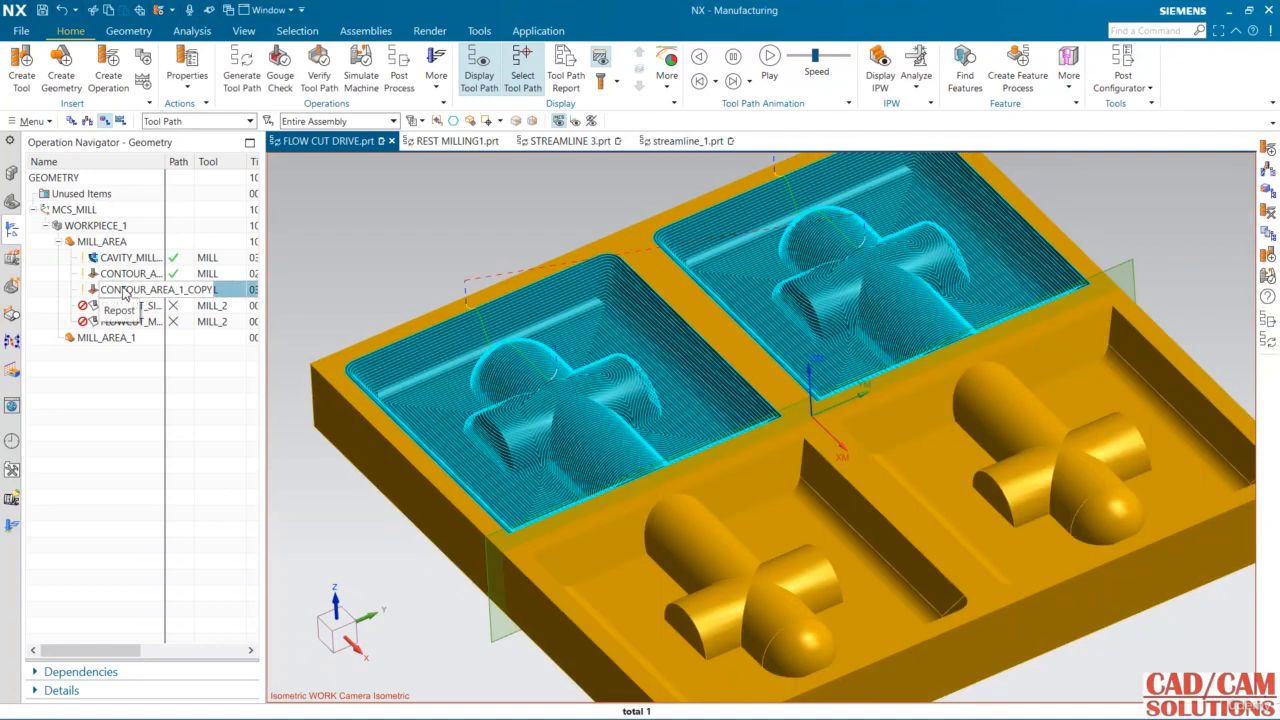
left_click(87, 121)
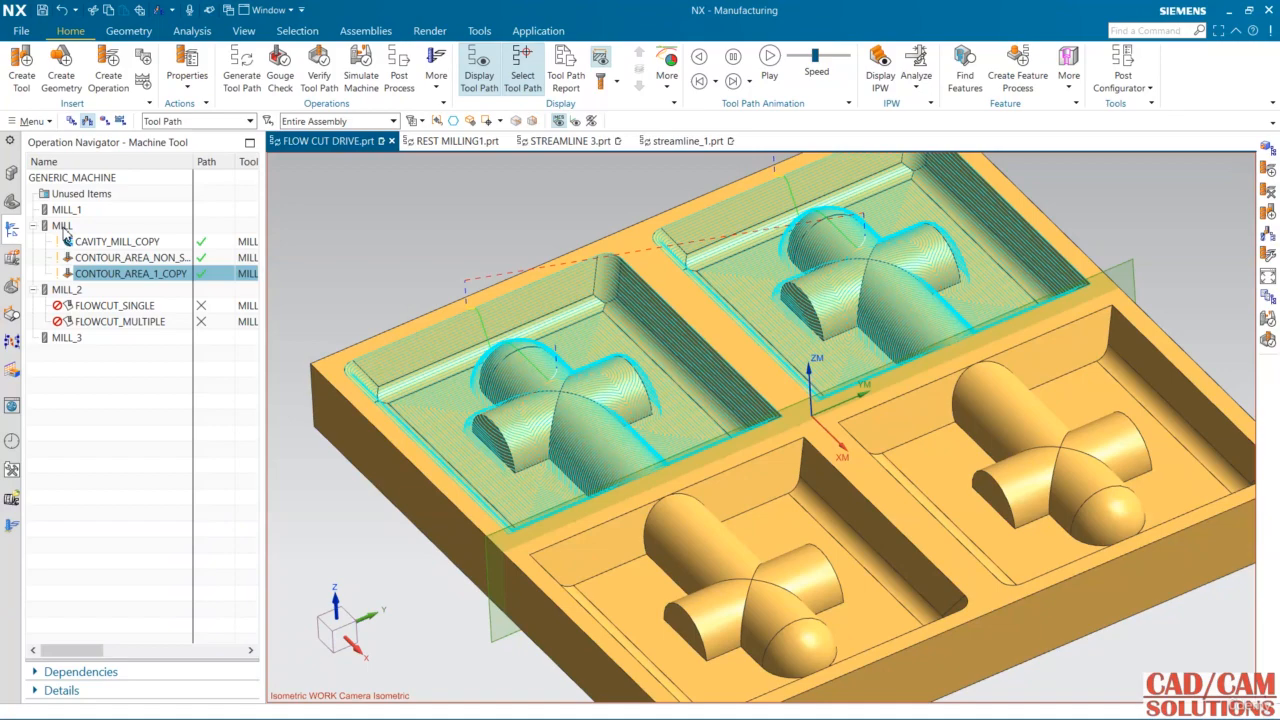
left_click(104, 121)
Step: Create a Flowcut Reference Tool operation with MILL_2, MILL_AREA and MILL_FINISH, using MILL as the reference tool
left_click(108, 72)
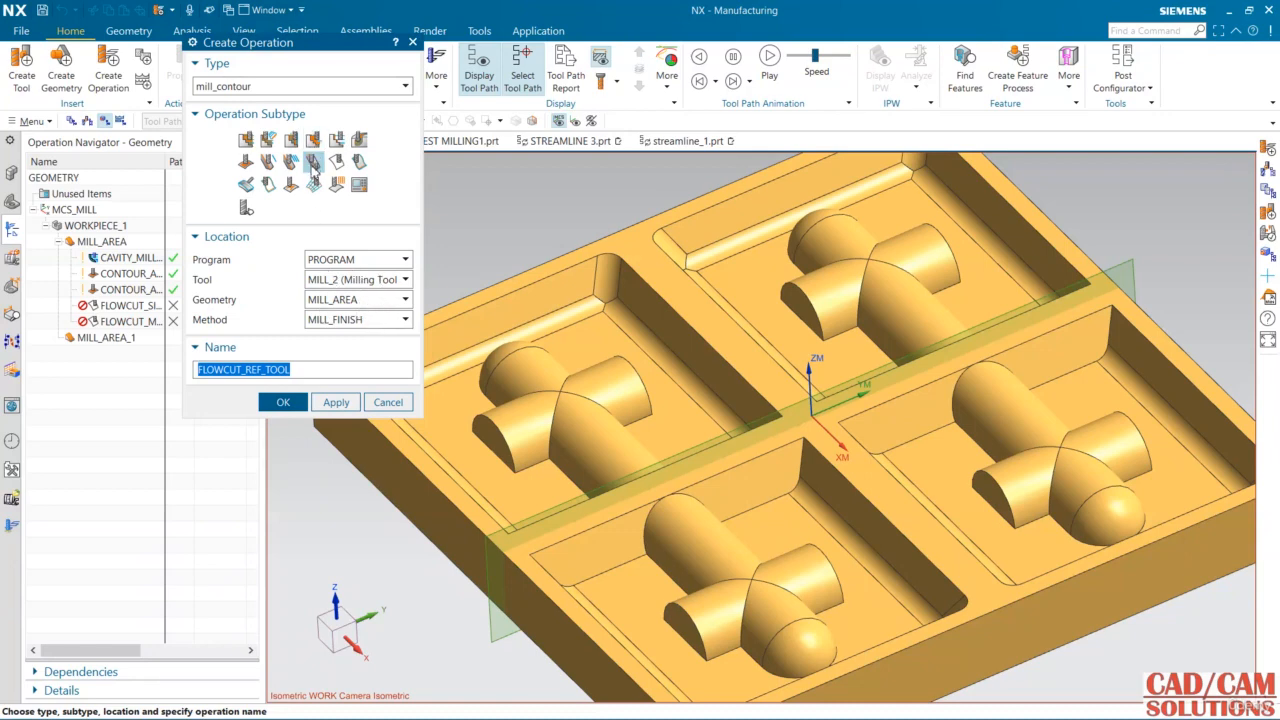
mouse_move(312, 166)
left_click(283, 402)
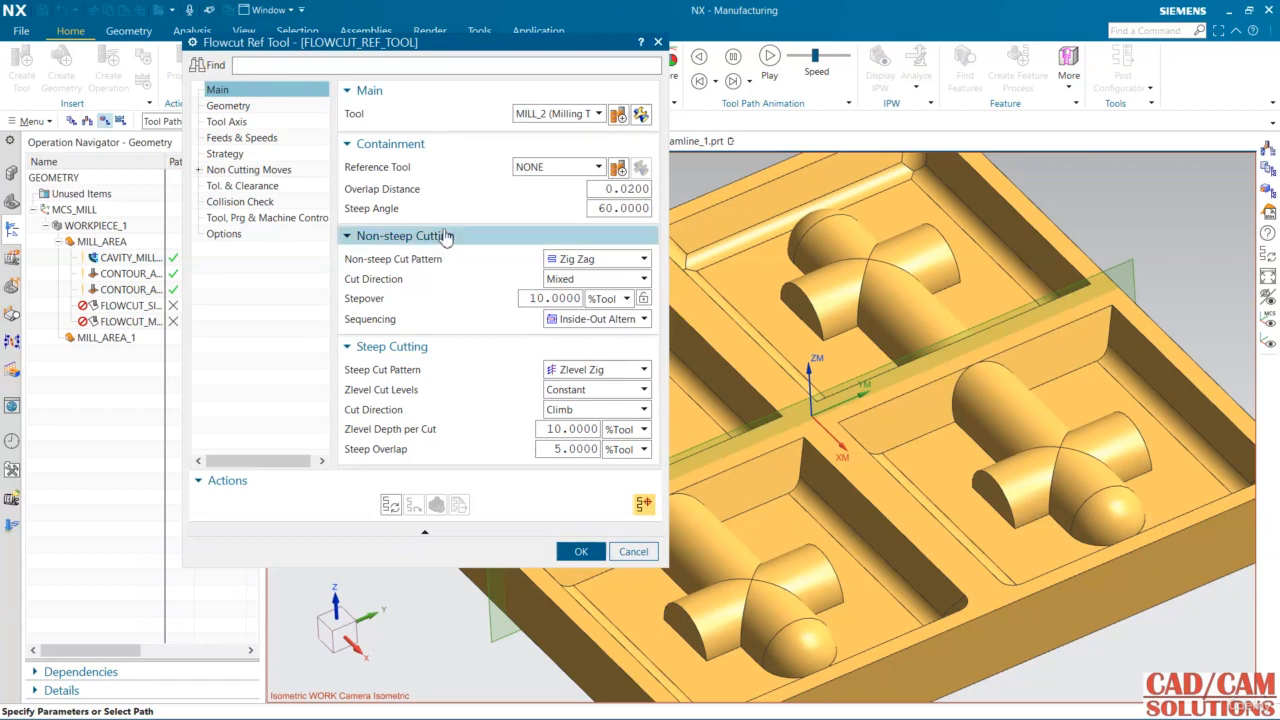
left_click(533, 166)
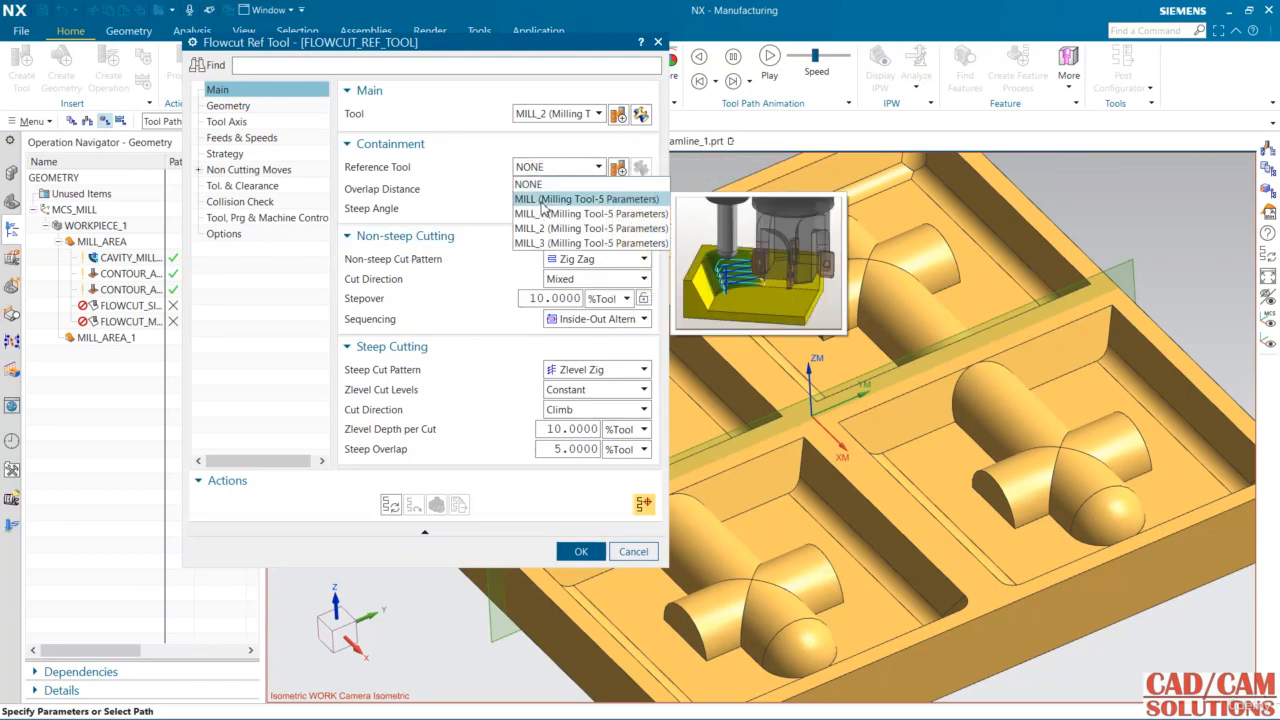
left_click(541, 203)
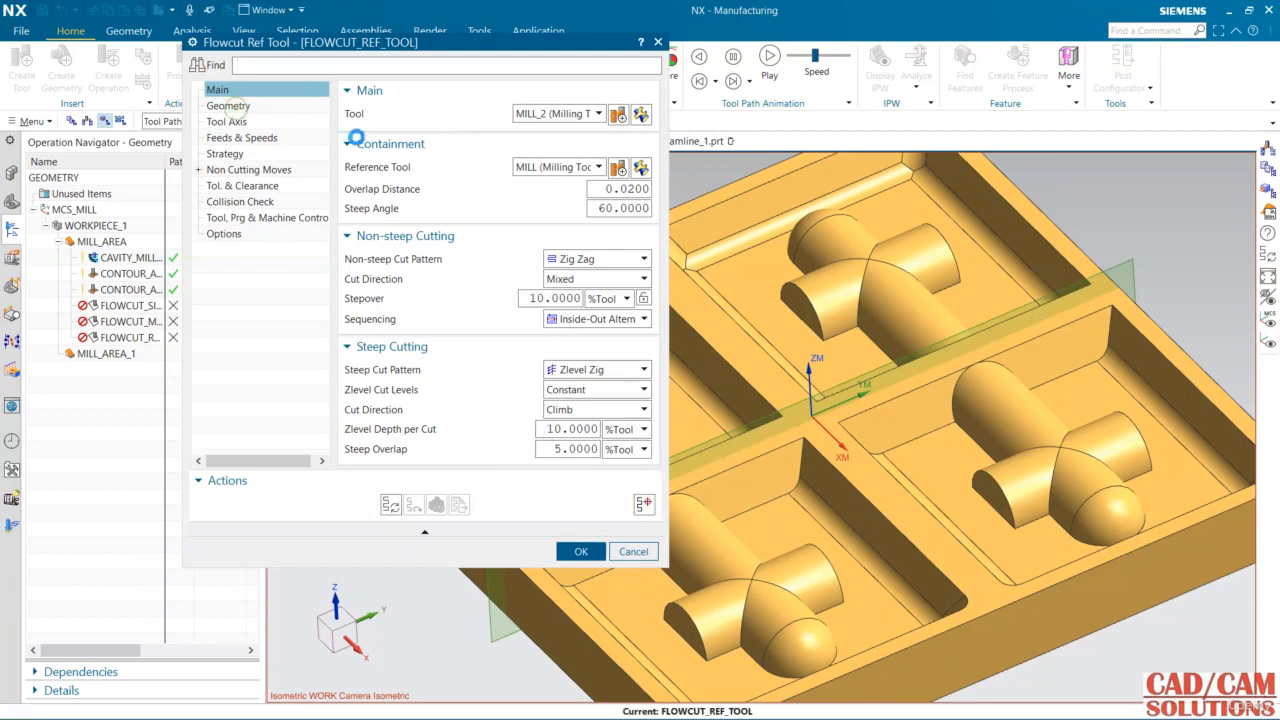
Step: Set the smoothing of FLOWCUT_REF_TOOL to All Passes and generate its tool path
left_click(229, 106)
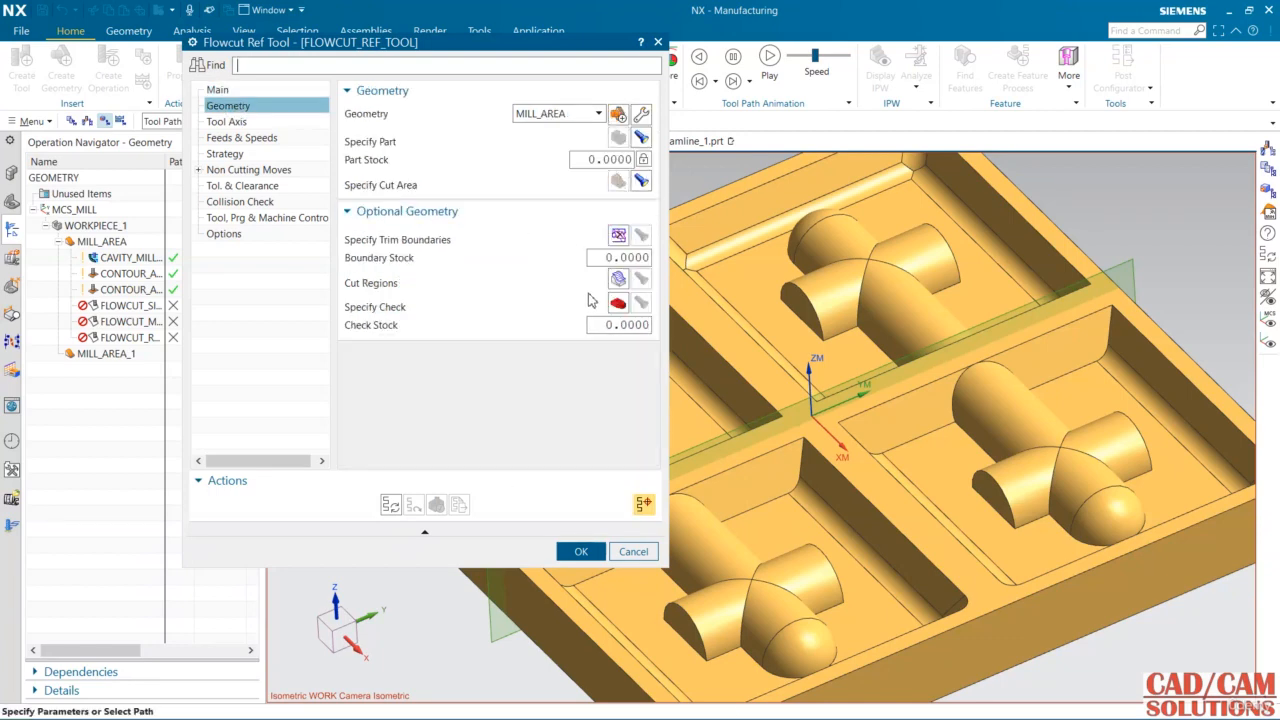
left_click(244, 155)
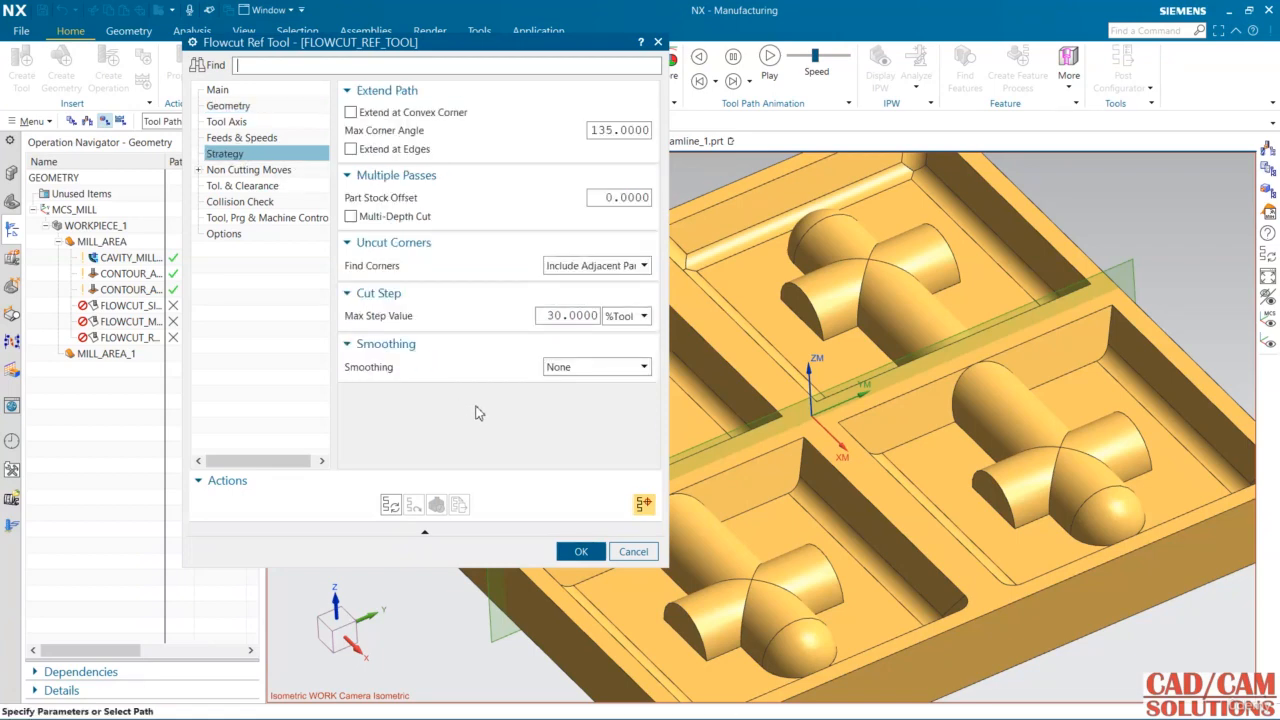
left_click(586, 368)
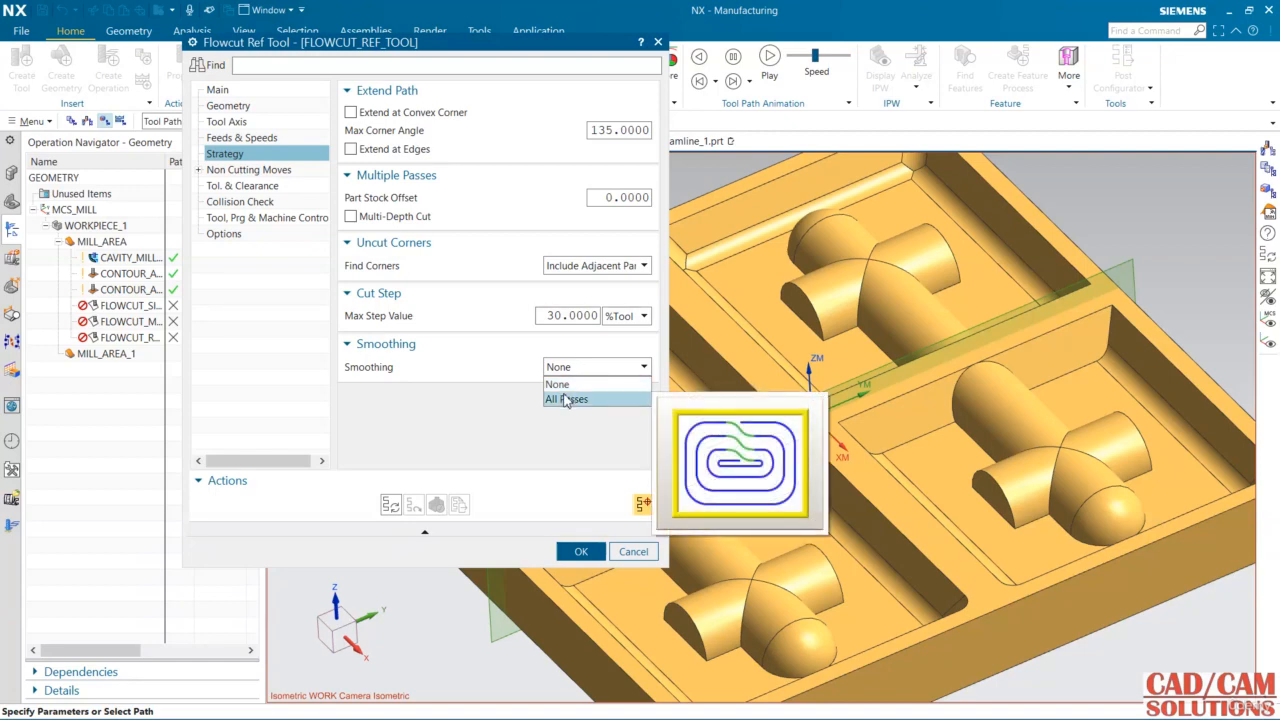
left_click(565, 400)
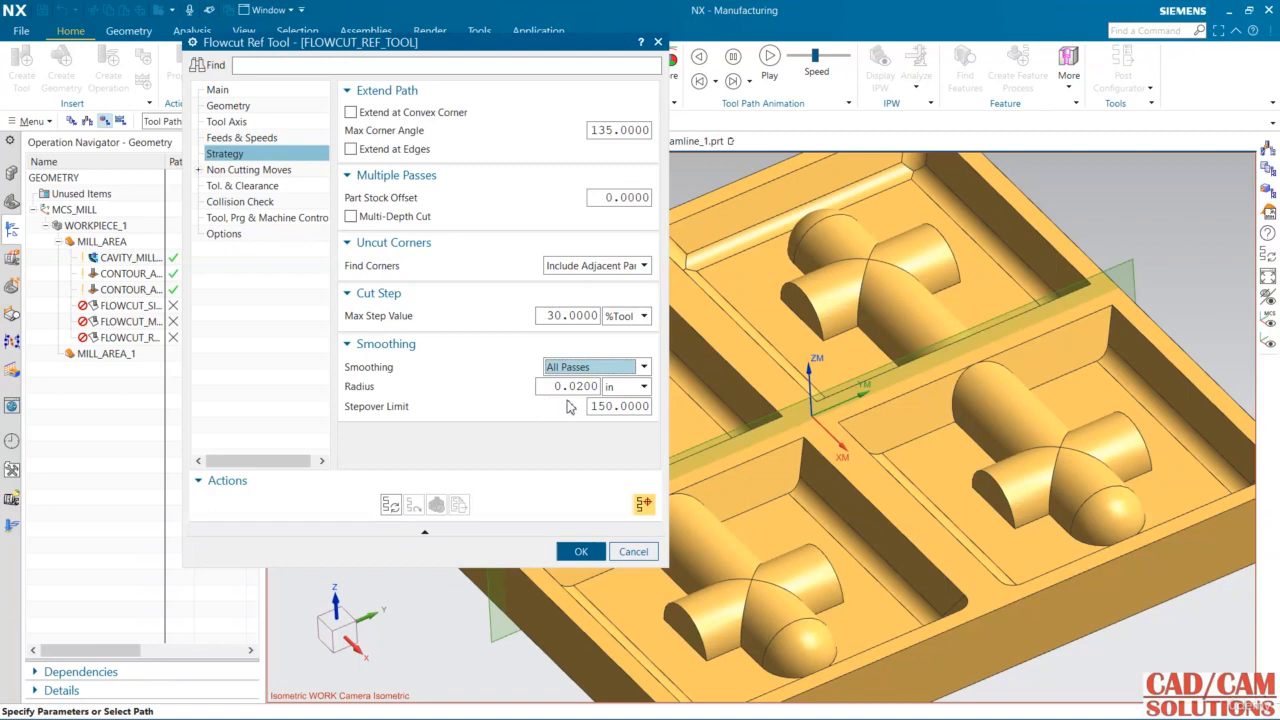
left_click(390, 504)
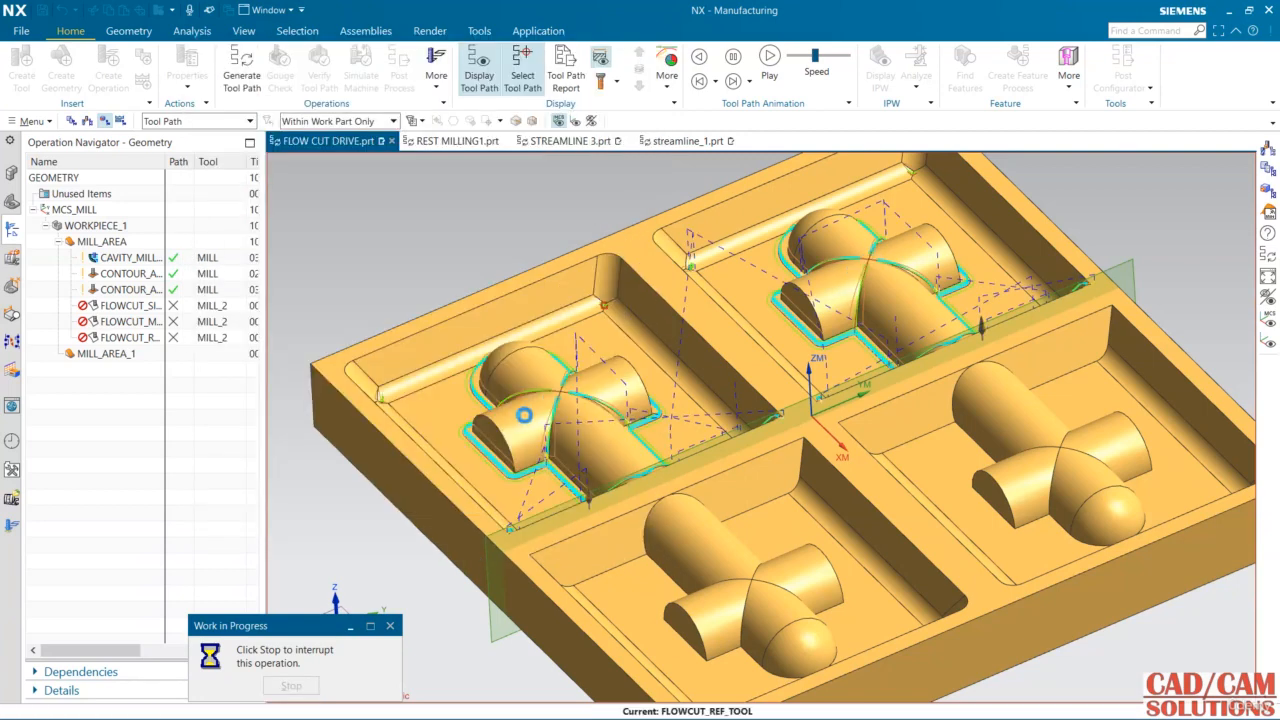
Step: Examine the smoothed reference-tool passes along the cavity corners and around the crossing cylinders
scroll(870, 290, "up", 5)
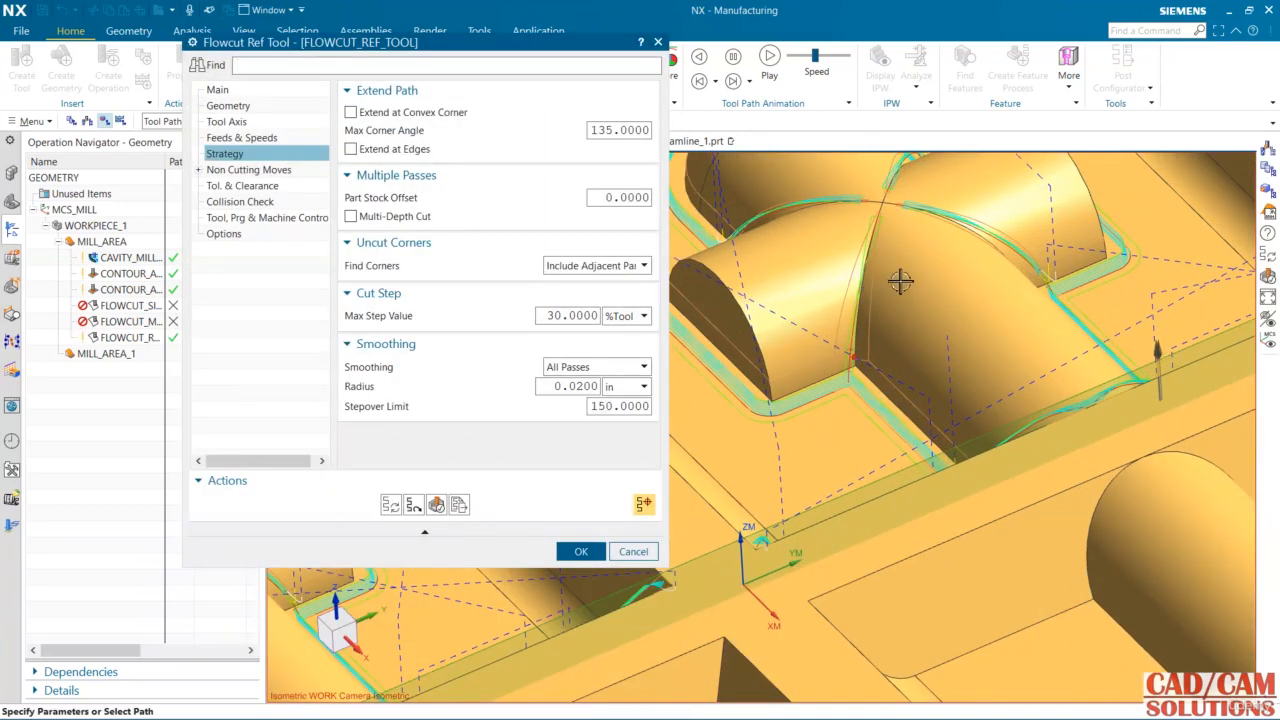
scroll(900, 282, "down", 5)
middle_click_drag(1014, 306, 1040, 242)
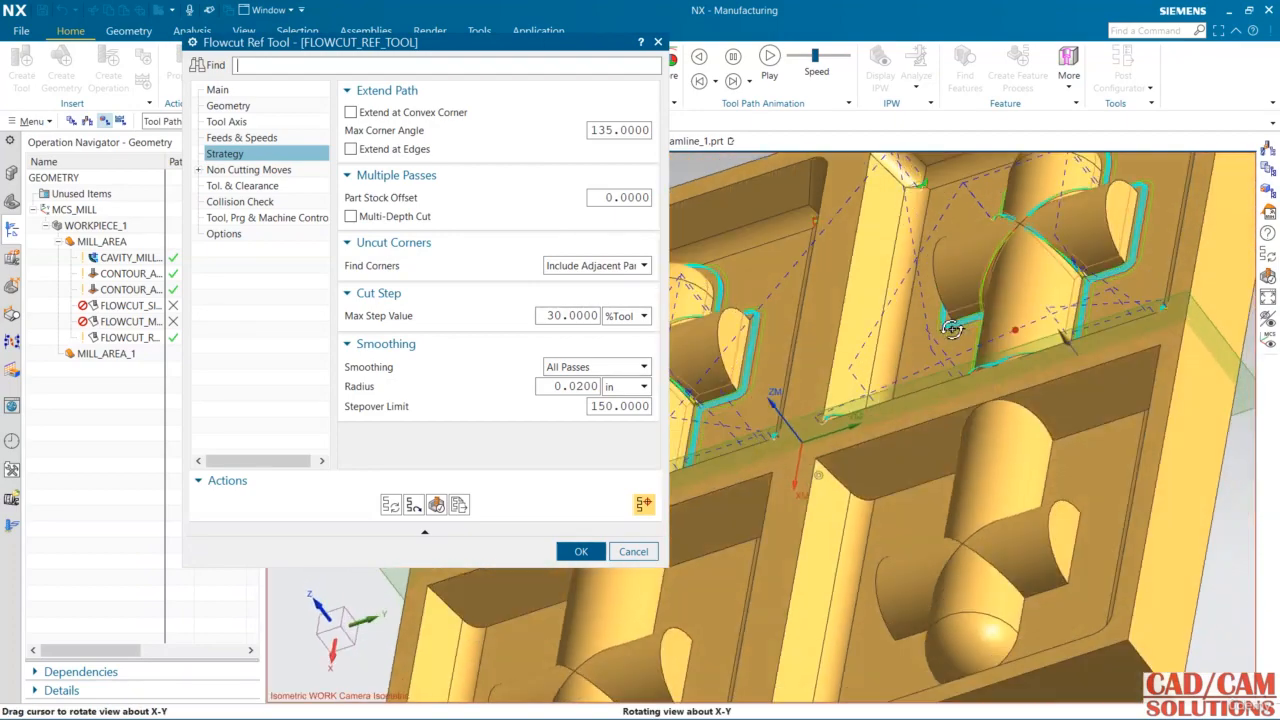
scroll(1043, 240, "up", 6)
scroll(1080, 280, "down", 6)
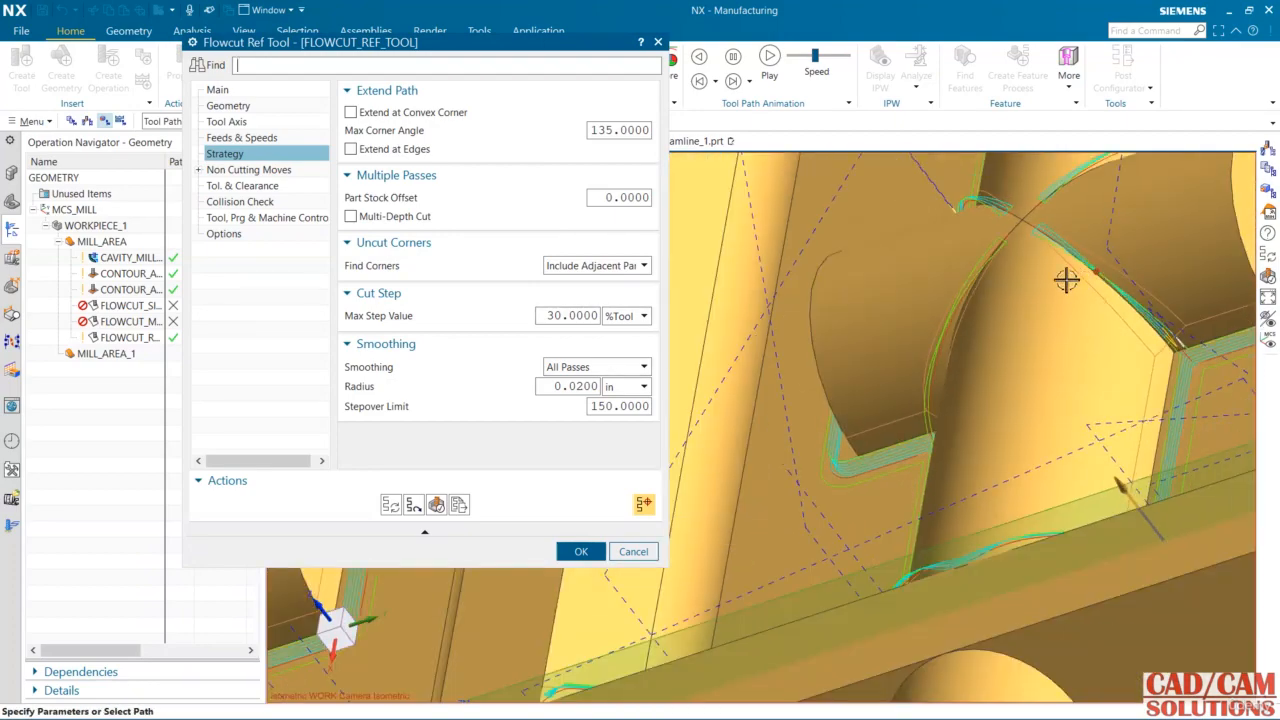
middle_click_drag(964, 298, 870, 303)
scroll(870, 303, "down", 3)
scroll(722, 412, "up", 3)
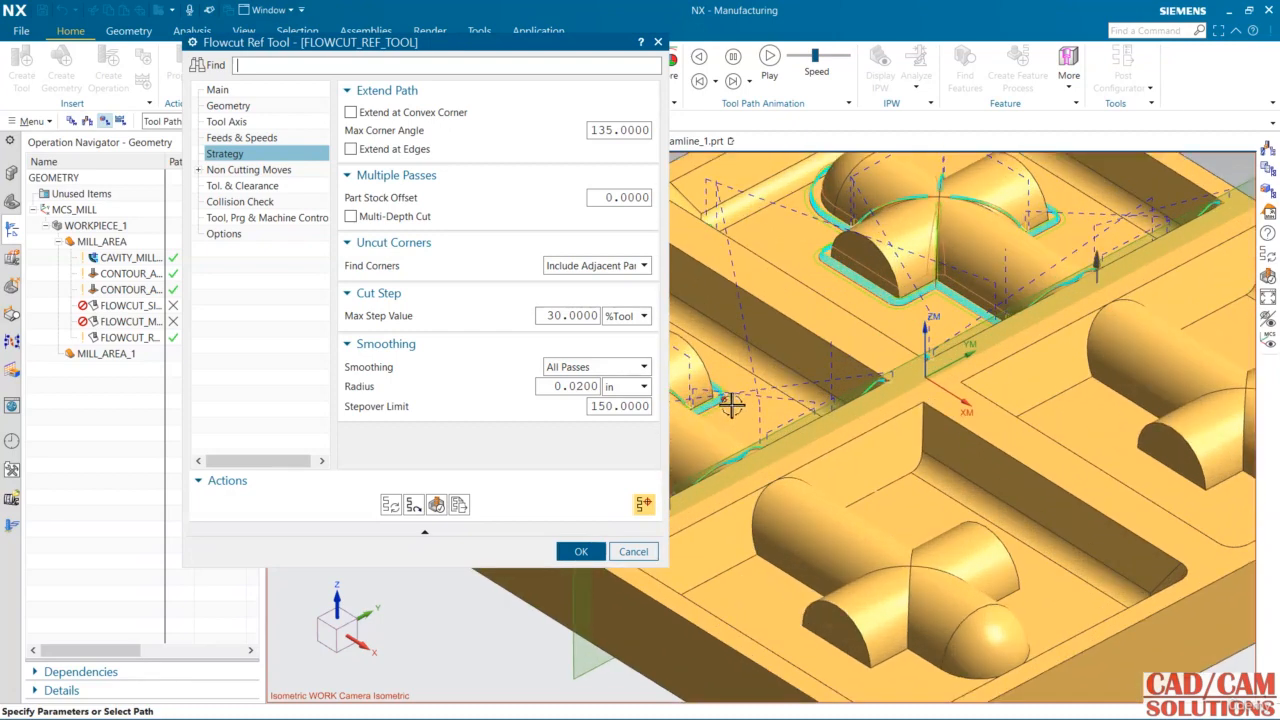
Step: Set the smoothing of FLOWCUT_REF_TOOL to None and regenerate the tool path
left_click(553, 368)
left_click(560, 389)
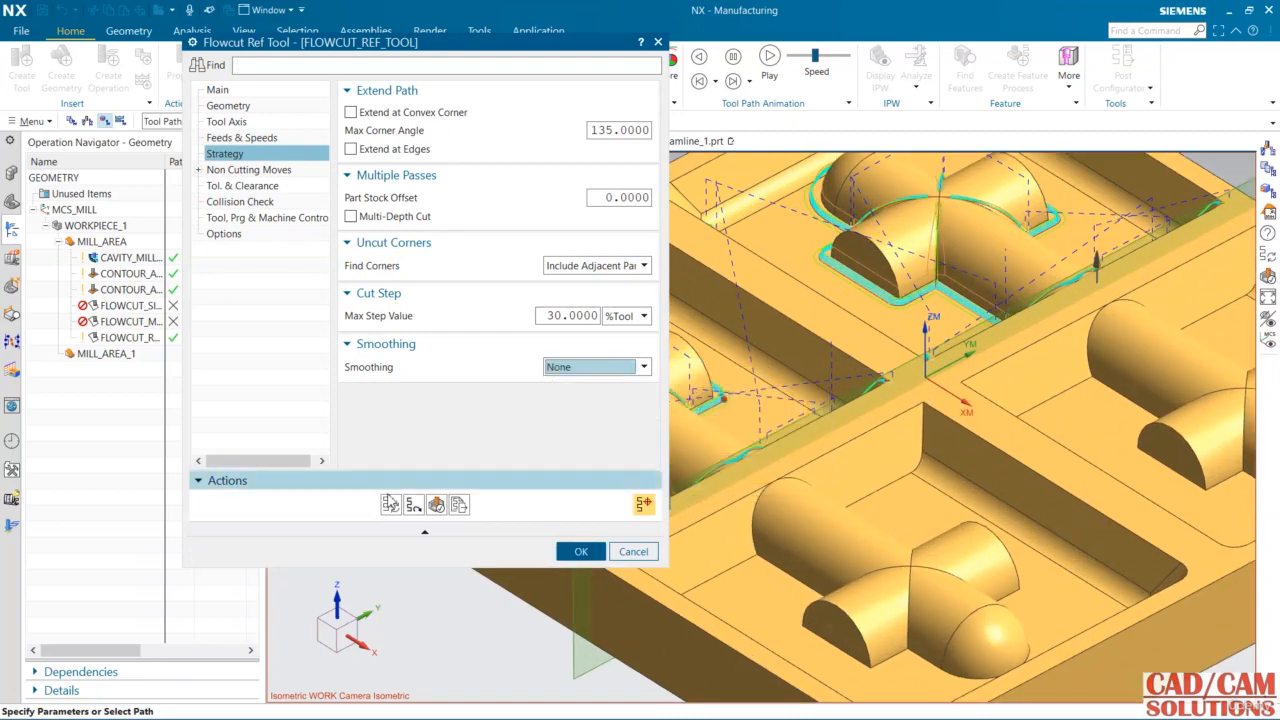
left_click(390, 504)
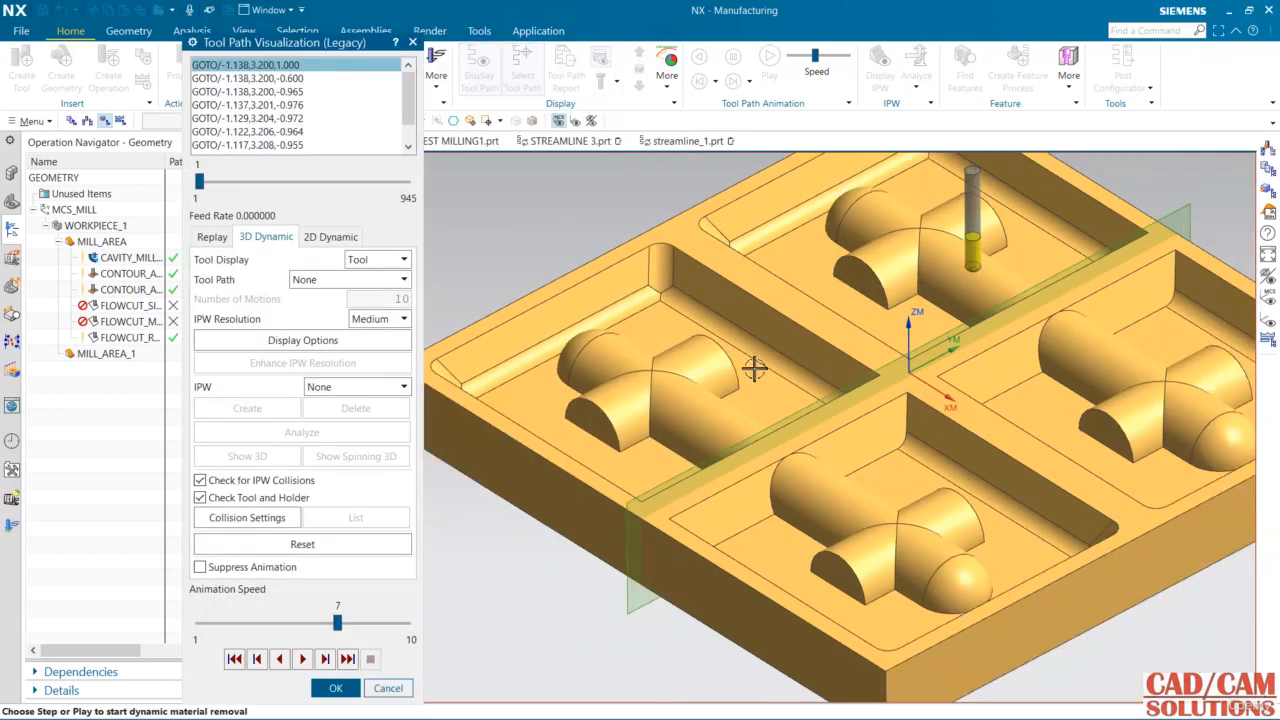
Step: Replay the FLOWCUT_REF_TOOL tool motion with all of its tool path displayed, inspect it from several angles and stop the playback
left_click(214, 237)
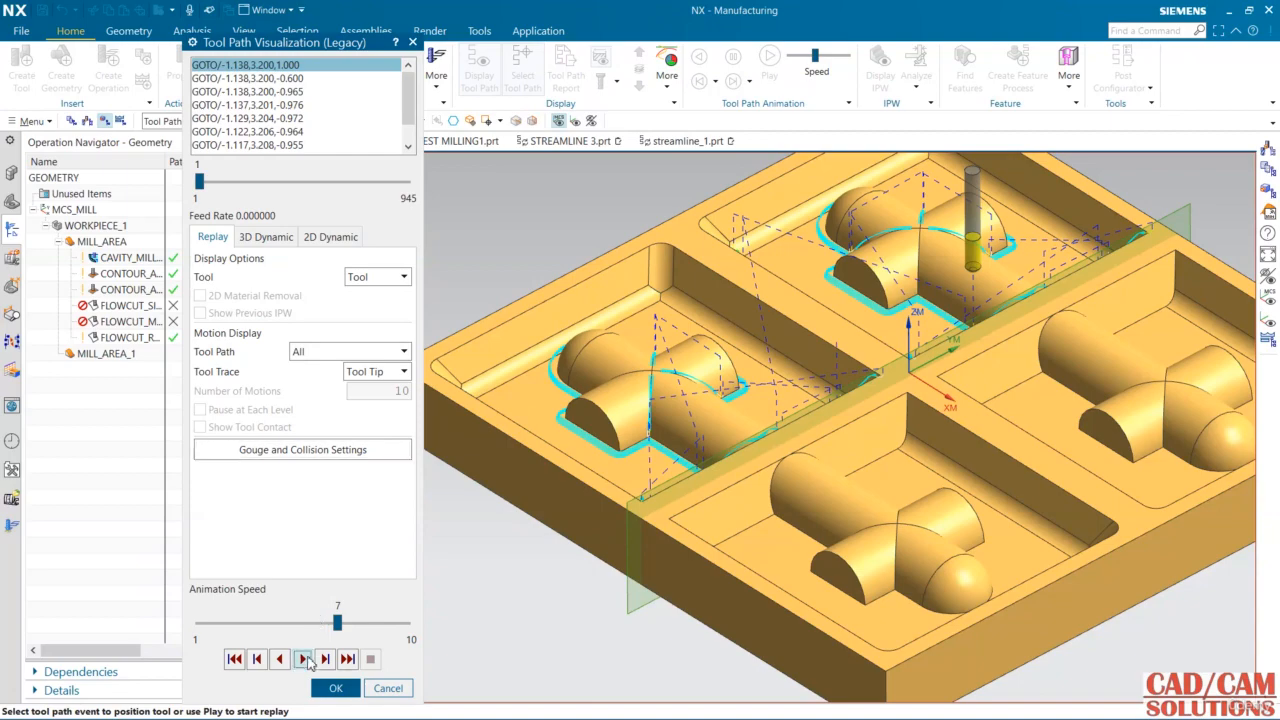
left_click(303, 659)
scroll(990, 330, "up", 3)
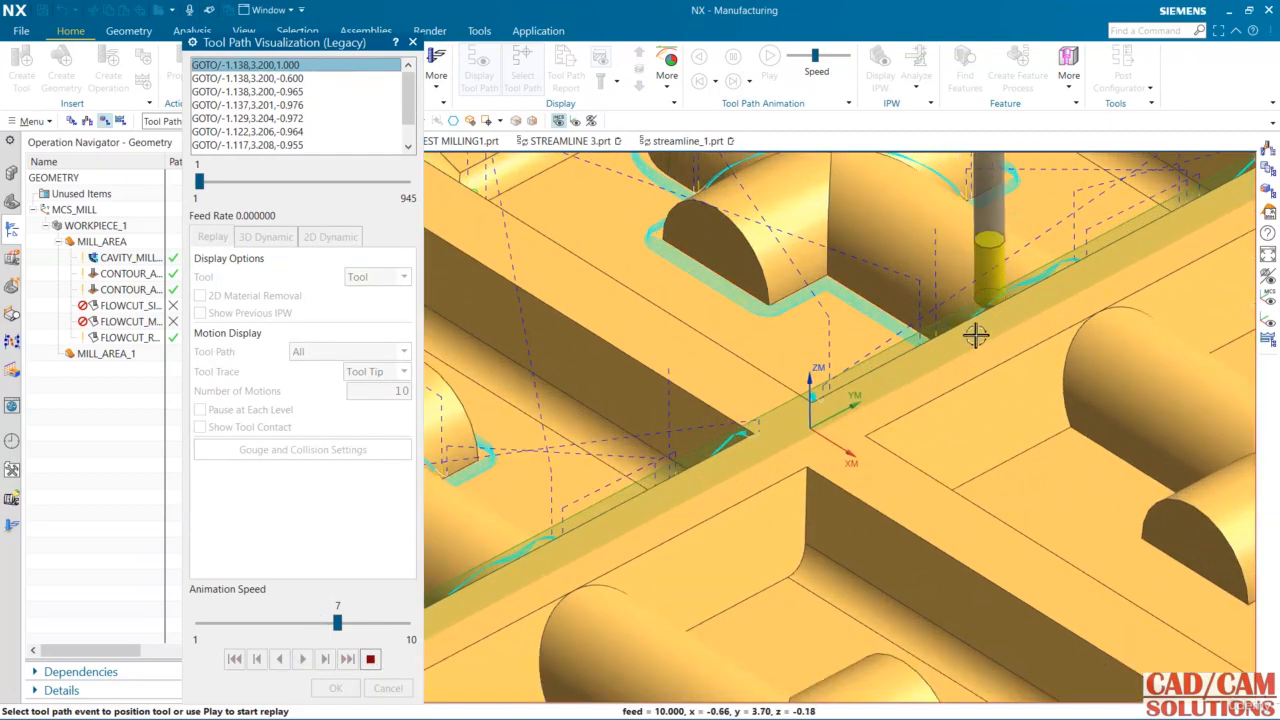
middle_click_drag(975, 336, 1010, 366)
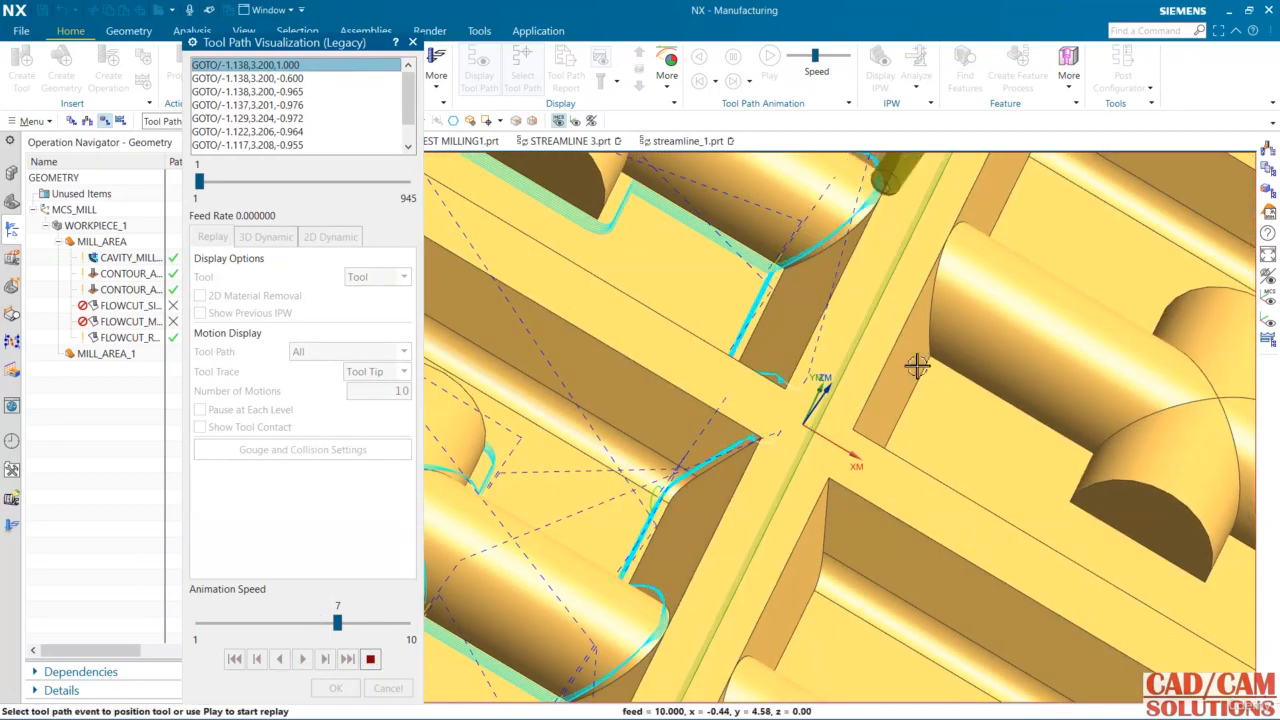
scroll(835, 385, "down", 2)
middle_click_drag(767, 397, 875, 390)
middle_click_drag(811, 424, 791, 418)
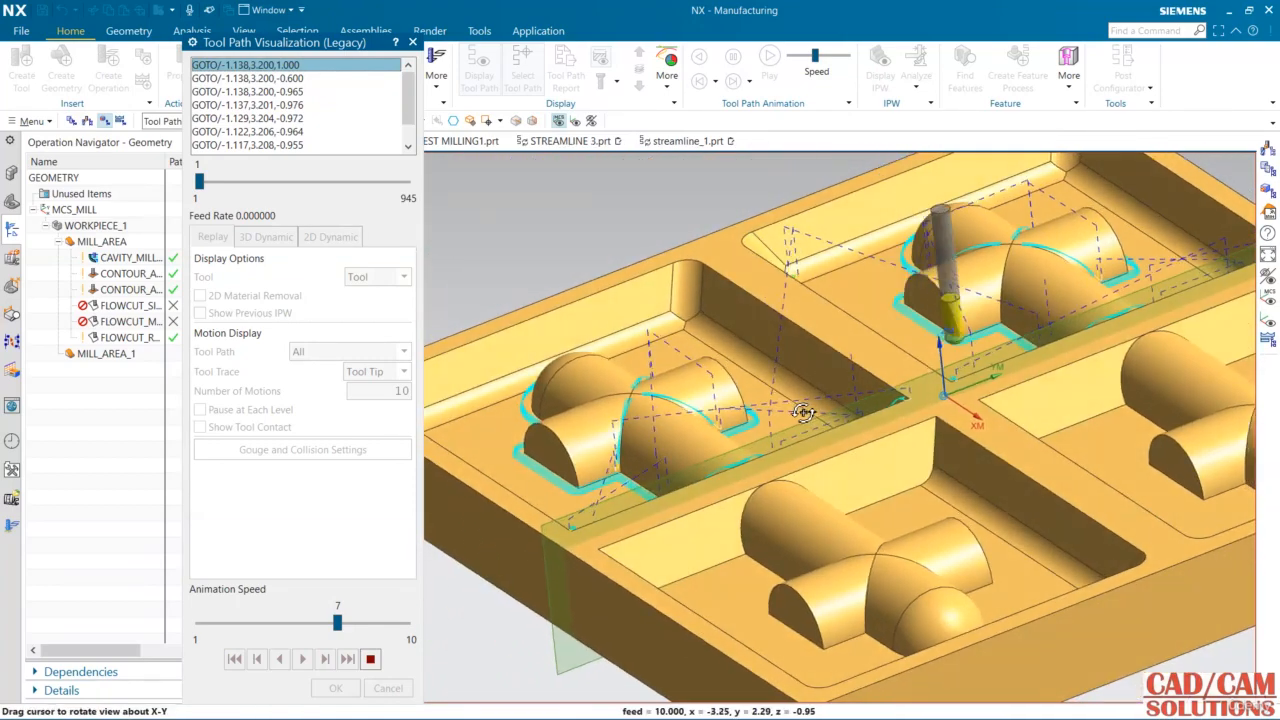
left_click(370, 658)
Step: Simulate the FLOWCUT_REF_TOOL material removal in 3D Dynamic mode at animation speed 7
left_click(266, 236)
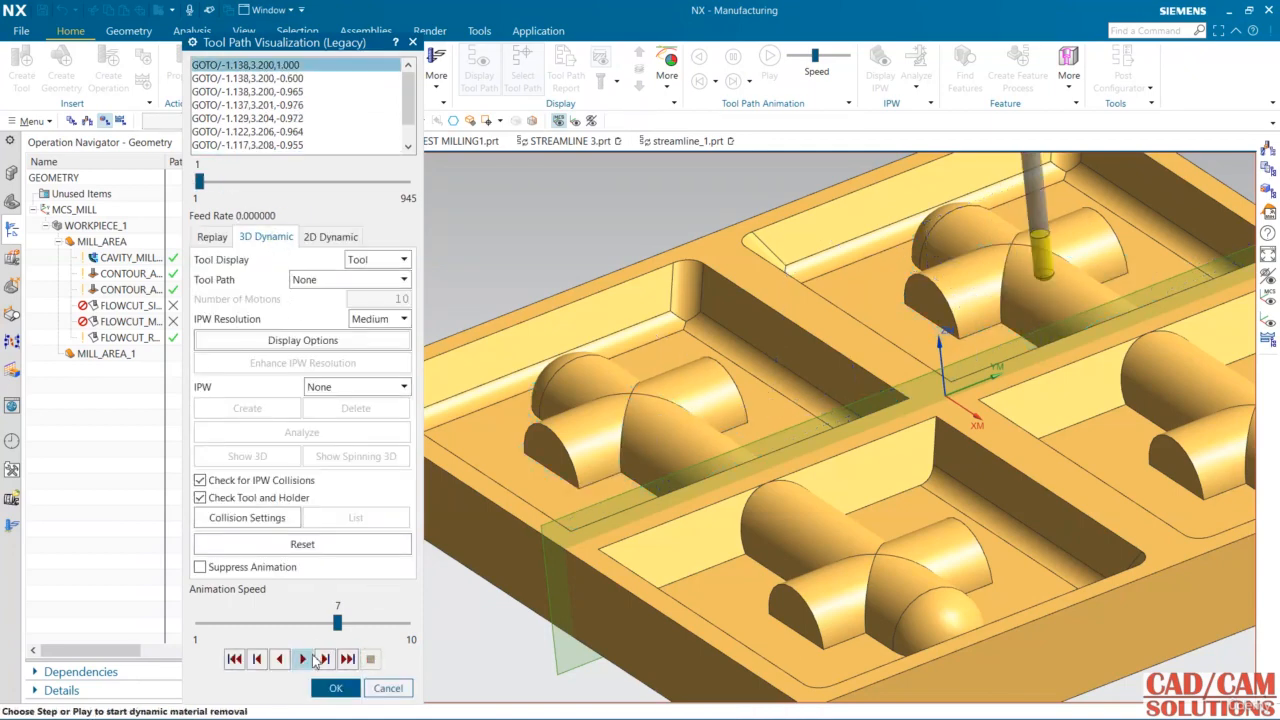
left_click(302, 658)
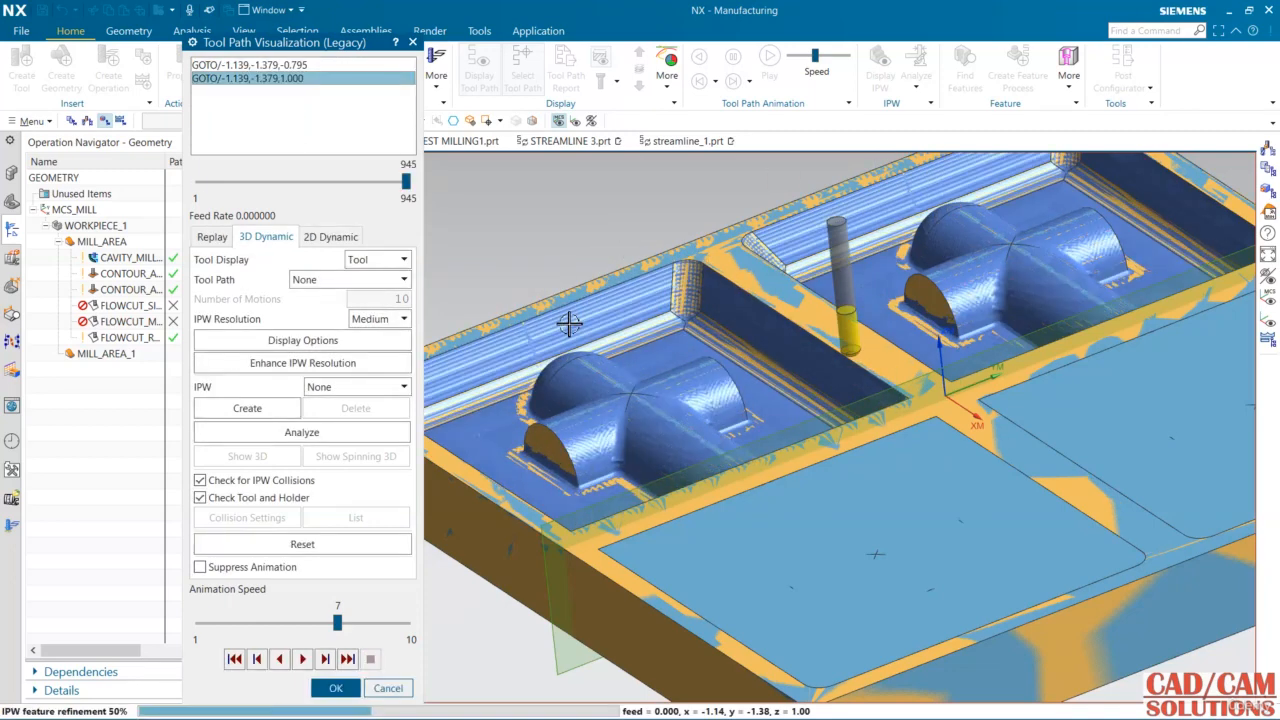
scroll(567, 341, "down", 2)
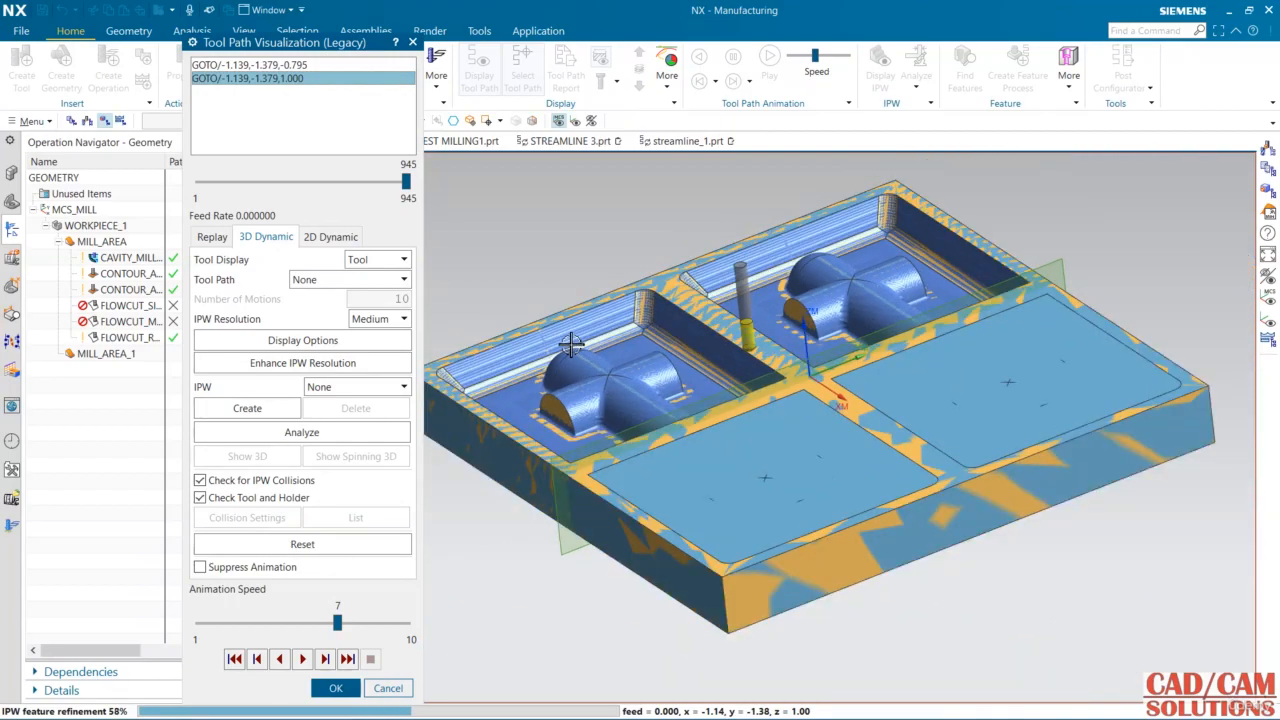